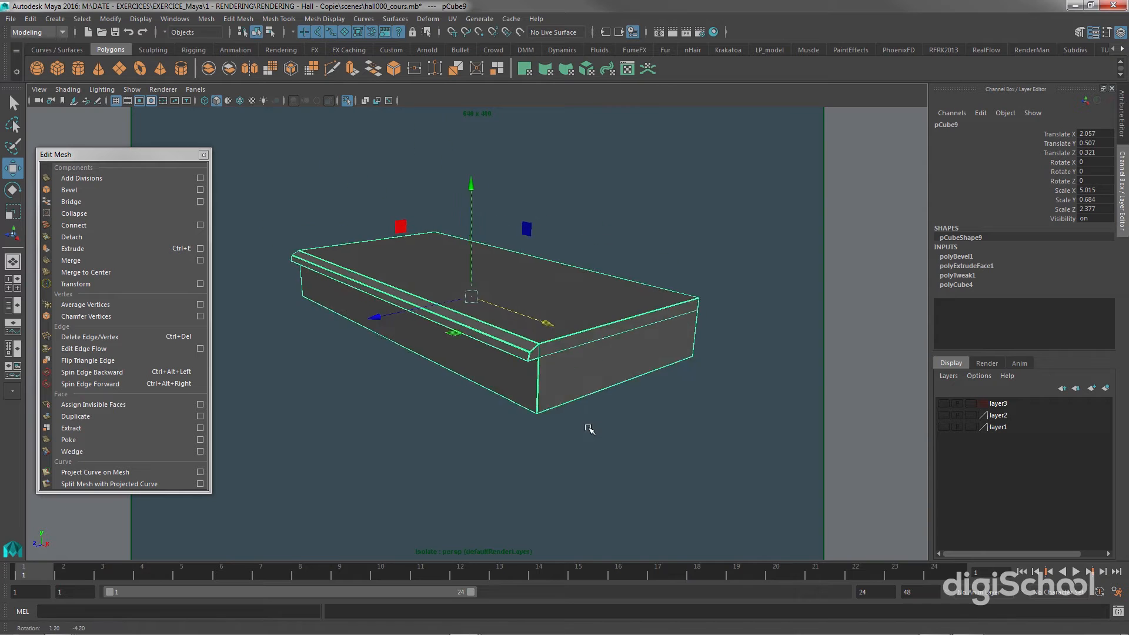
# Show layer3 to bring back the staircase and select the separate bevelled step block beside it.
pyautogui.keyDown('alt'); pyautogui.moveTo(587, 426); pyautogui.dragTo(618, 450, button='right'); pyautogui.keyUp('alt')
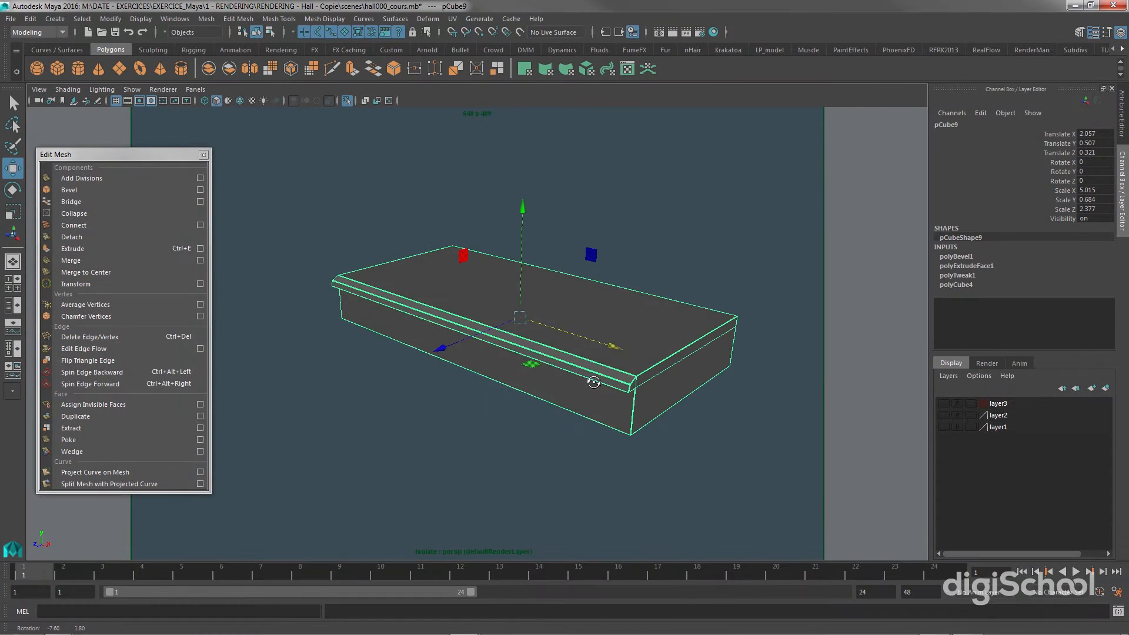
pyautogui.keyDown('alt'); pyautogui.moveTo(597, 383); pyautogui.dragTo(558, 378); pyautogui.keyUp('alt')
pyautogui.keyDown('alt'); pyautogui.moveTo(557, 378); pyautogui.dragTo(538, 338, button='middle'); pyautogui.keyUp('alt')
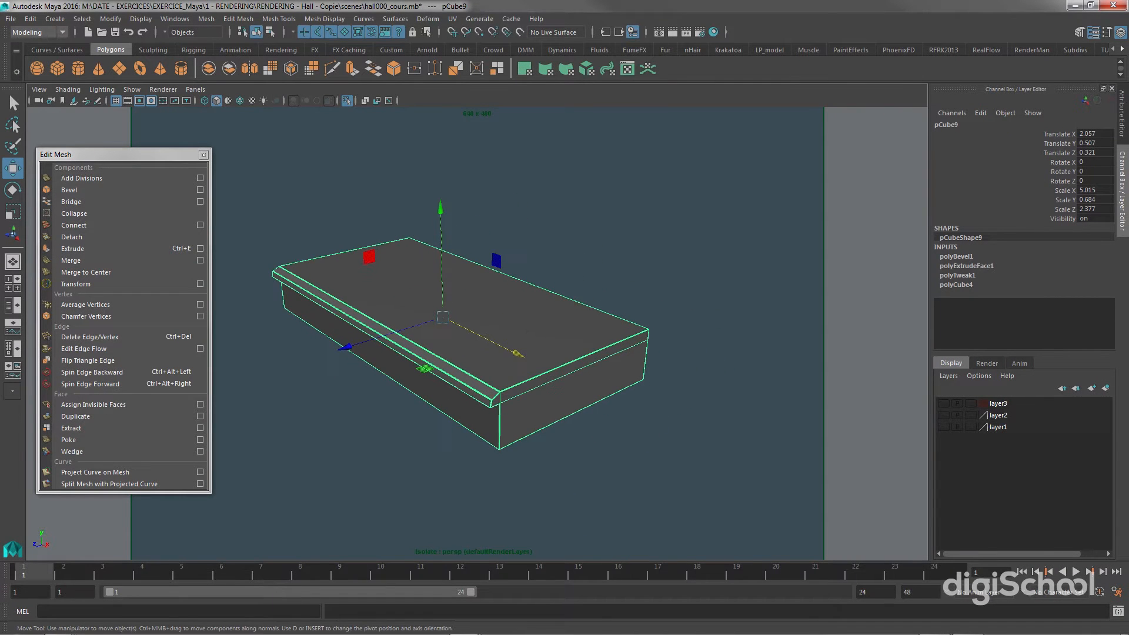
pyautogui.click(945, 403)
pyautogui.keyDown('alt'); pyautogui.moveTo(727, 401); pyautogui.dragTo(557, 376, button='right'); pyautogui.keyUp('alt')
pyautogui.keyDown('alt'); pyautogui.moveTo(488, 371); pyautogui.dragTo(530, 372); pyautogui.keyUp('alt')
pyautogui.keyDown('alt'); pyautogui.moveTo(574, 441); pyautogui.dragTo(616, 451, button='middle'); pyautogui.keyUp('alt')
pyautogui.keyDown('alt'); pyautogui.moveTo(615, 450); pyautogui.dragTo(570, 455, button='right'); pyautogui.keyUp('alt')
pyautogui.keyDown('alt'); pyautogui.moveTo(569, 455); pyautogui.dragTo(615, 406); pyautogui.keyUp('alt')
pyautogui.click(554, 332)
pyautogui.click(644, 517)
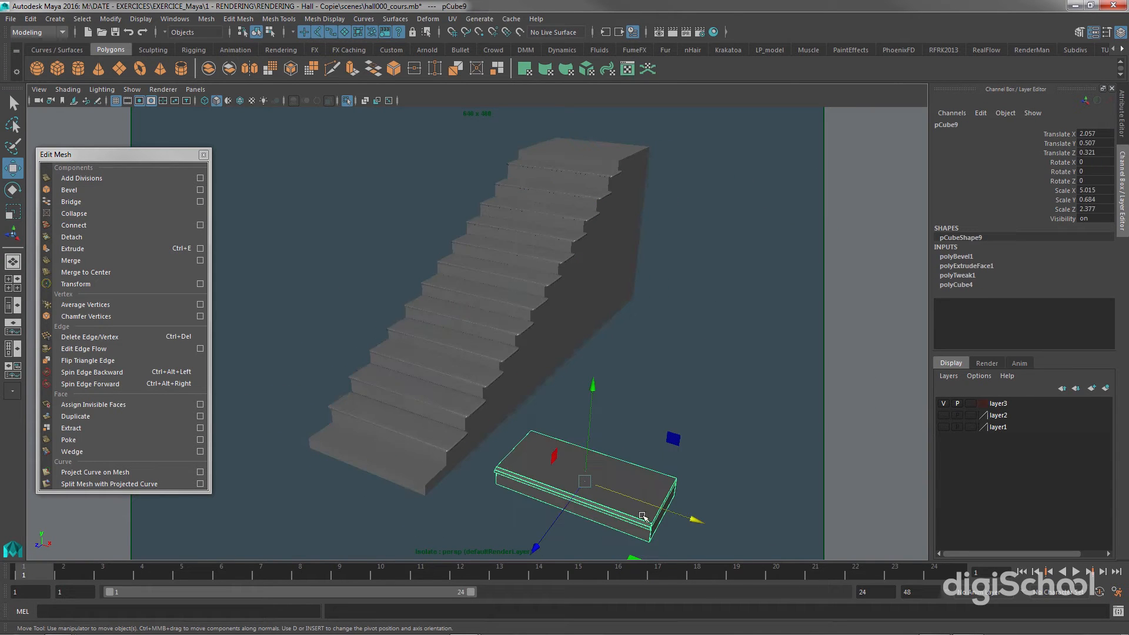
# Move the step block onto the lower end of the staircase, at about X -4.843, Y 0.616, Z 0.424.
pyautogui.moveTo(692, 521); pyautogui.dragTo(454, 471)
pyautogui.keyDown('alt'); pyautogui.moveTo(459, 459); pyautogui.dragTo(494, 453, button='middle'); pyautogui.keyUp('alt')
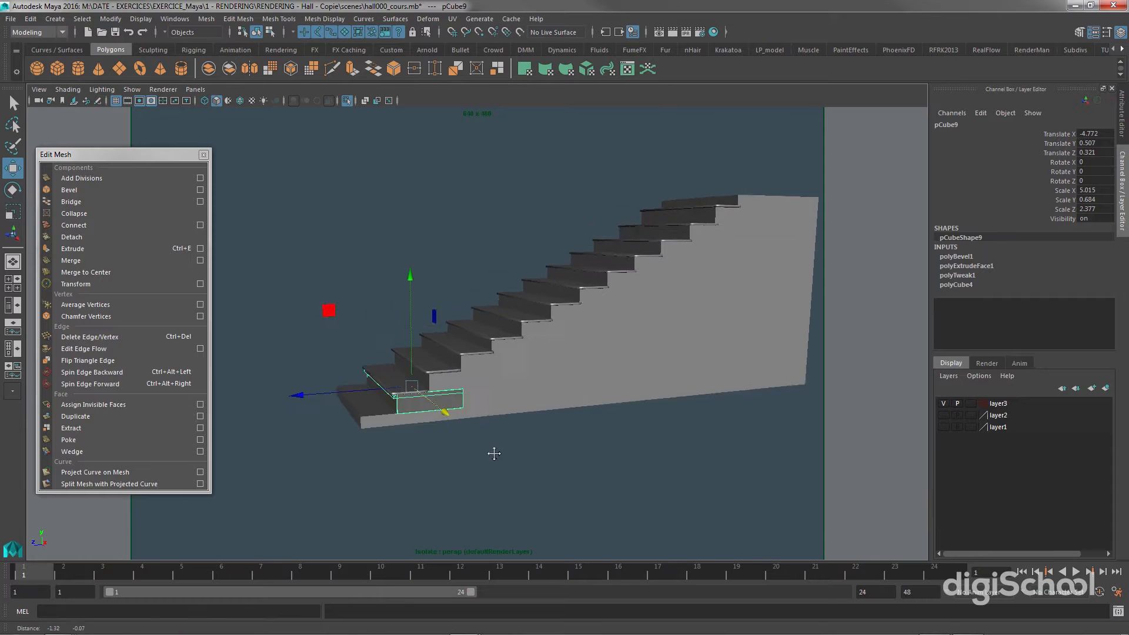
pyautogui.moveTo(494, 454)
pyautogui.keyDown('alt'); pyautogui.mouseDown()
pyautogui.moveTo(471, 443)
pyautogui.moveTo(484, 442)
pyautogui.mouseUp(); pyautogui.keyUp('alt')
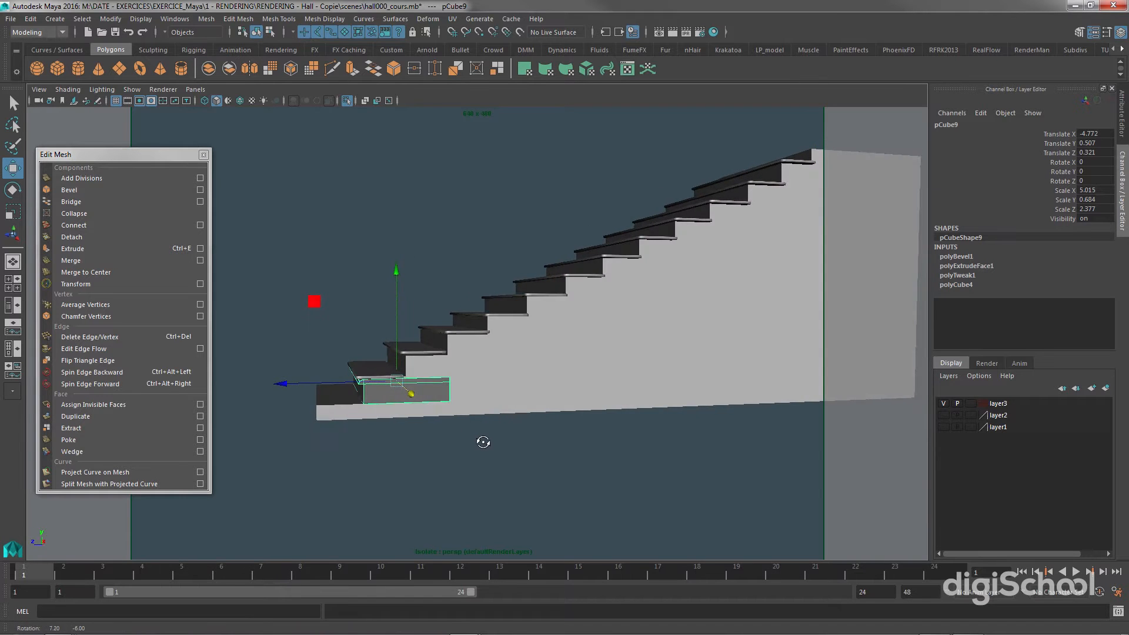
pyautogui.scroll(3, 460, 421)
pyautogui.keyDown('alt'); pyautogui.moveTo(460, 421); pyautogui.dragTo(570, 445, button='middle'); pyautogui.keyUp('alt')
pyautogui.keyDown('alt'); pyautogui.moveTo(552, 443); pyautogui.dragTo(523, 426); pyautogui.keyUp('alt')
pyautogui.moveTo(458, 321); pyautogui.dragTo(458, 315)
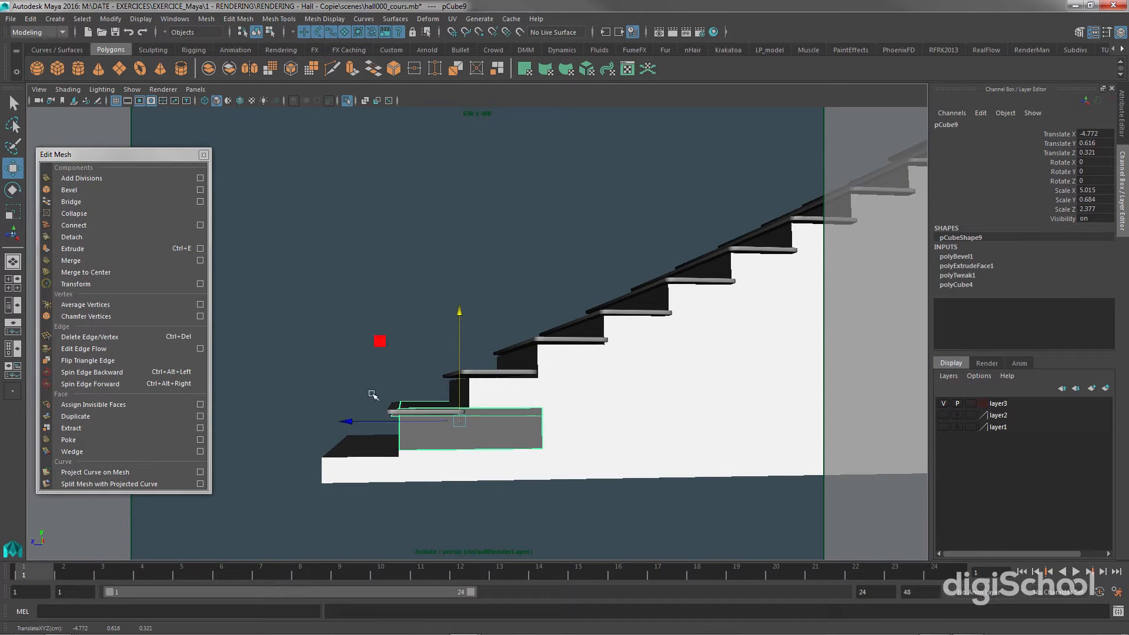
pyautogui.moveTo(346, 421); pyautogui.dragTo(339, 421)
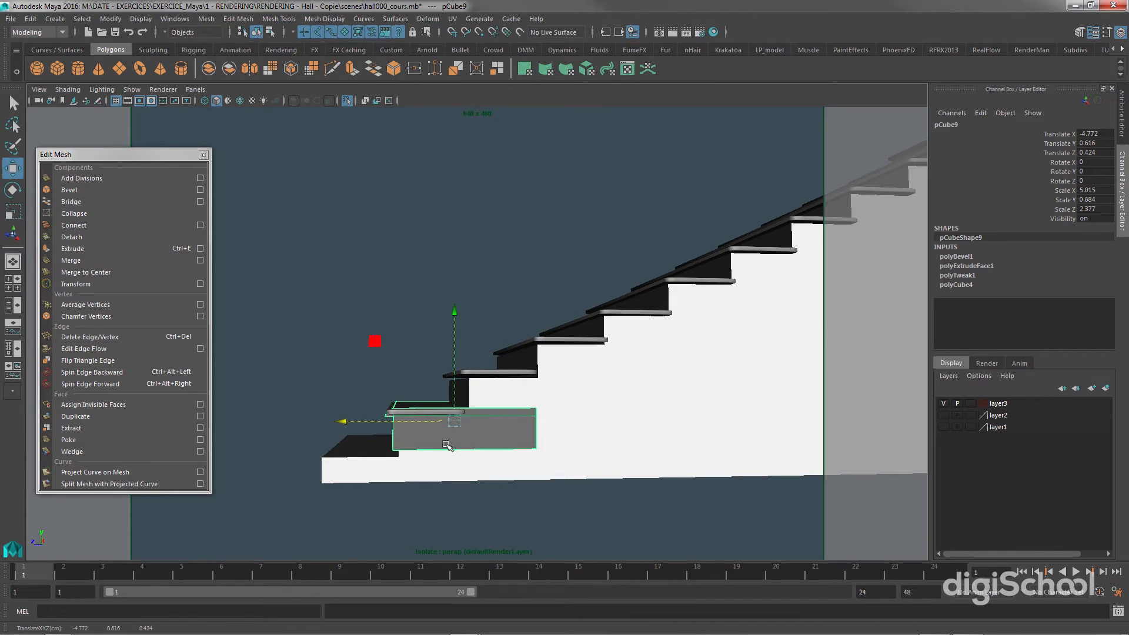
pyautogui.keyDown('alt'); pyautogui.moveTo(373, 340); pyautogui.dragTo(573, 485); pyautogui.keyUp('alt')
pyautogui.moveTo(602, 431); pyautogui.dragTo(598, 435)
pyautogui.keyDown('alt'); pyautogui.moveTo(670, 499); pyautogui.dragTo(588, 494); pyautogui.keyUp('alt')
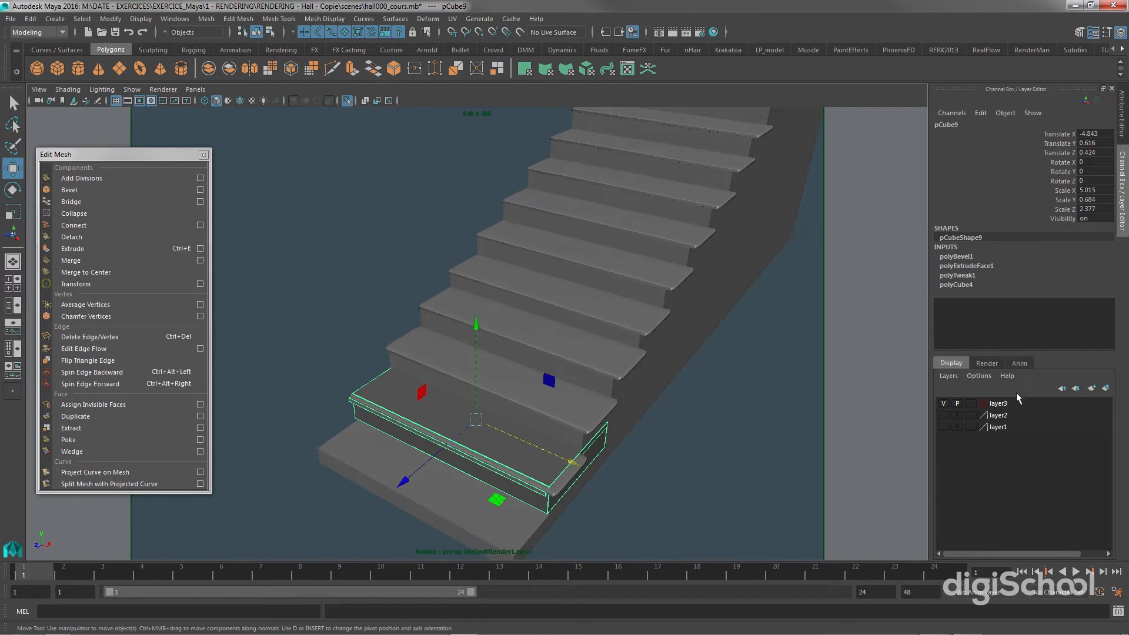
# Hide layer3, toggling its visibility to compare the isolated step block with the staircase.
pyautogui.click(944, 403)
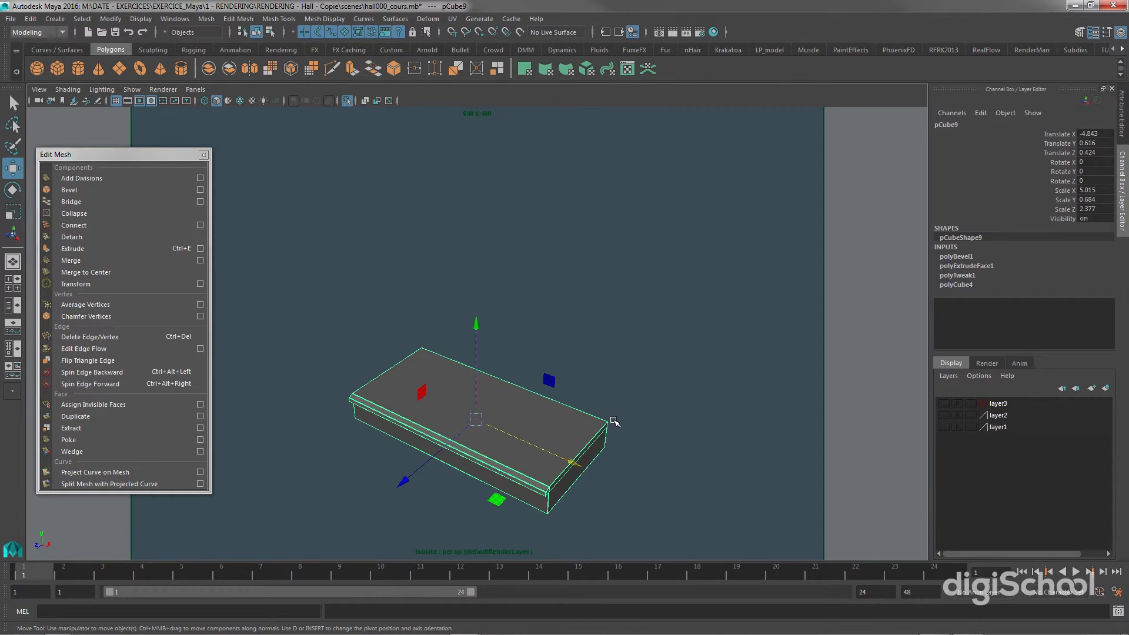
pyautogui.scroll(-3, 609, 418)
pyautogui.keyDown('alt'); pyautogui.moveTo(610, 418); pyautogui.dragTo(602, 413); pyautogui.keyUp('alt')
pyautogui.keyDown('alt'); pyautogui.moveTo(589, 414); pyautogui.dragTo(574, 420, button='middle'); pyautogui.keyUp('alt')
pyautogui.scroll(3, 573, 419)
pyautogui.keyDown('alt'); pyautogui.moveTo(566, 419); pyautogui.dragTo(560, 420); pyautogui.keyUp('alt')
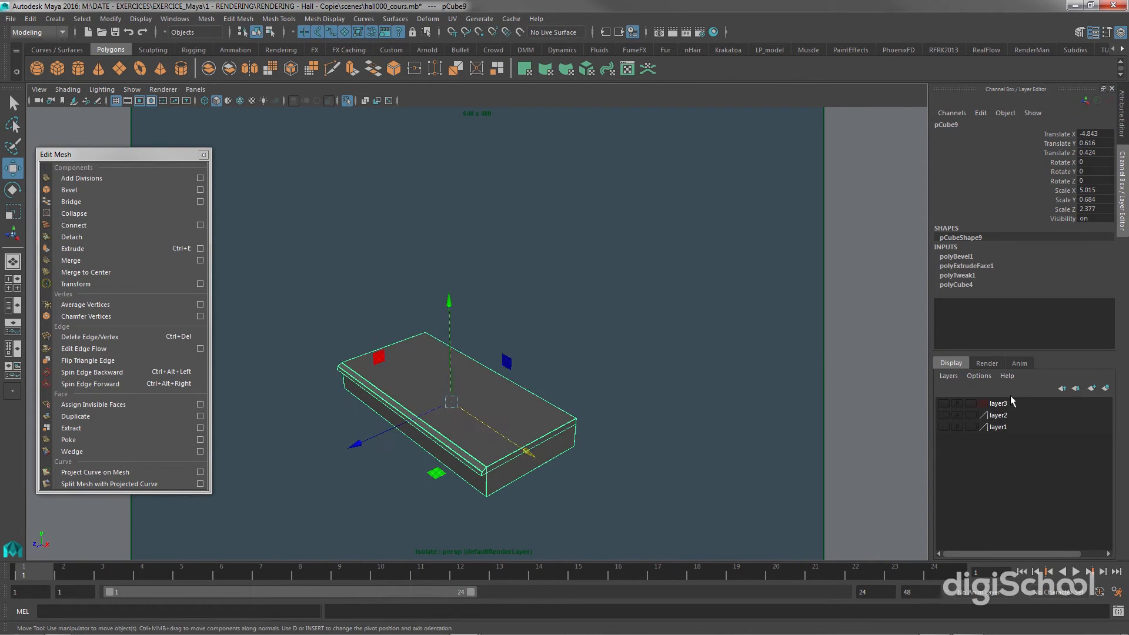
pyautogui.click(944, 403)
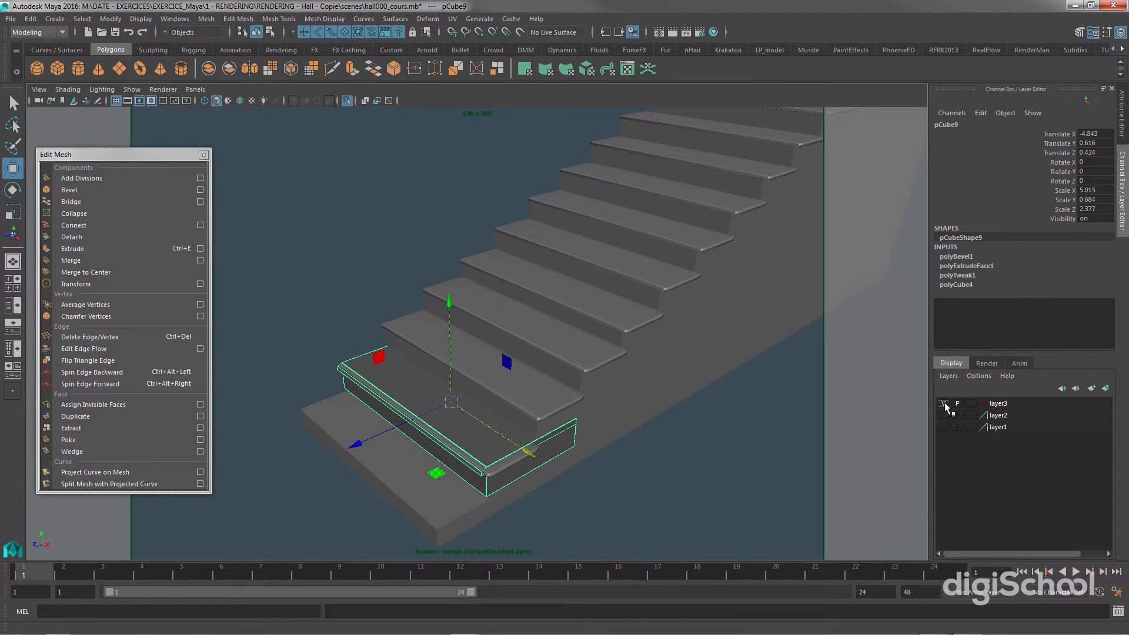
pyautogui.click(944, 404)
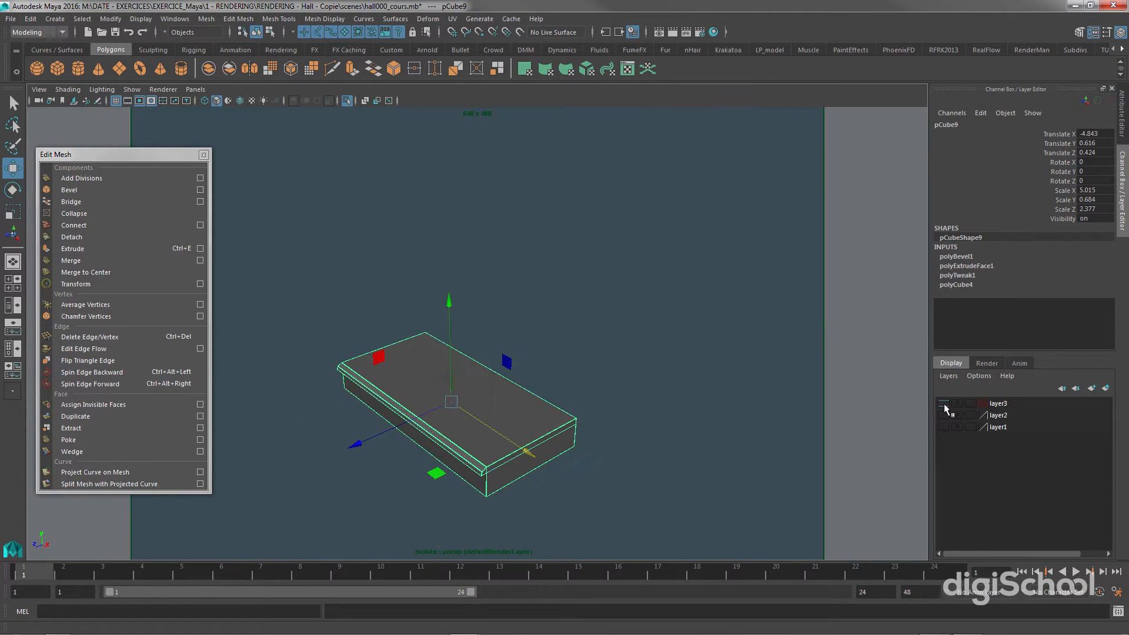
# Turn off the viewport's Isolate Select display of selected objects only.
pyautogui.click(998, 405)
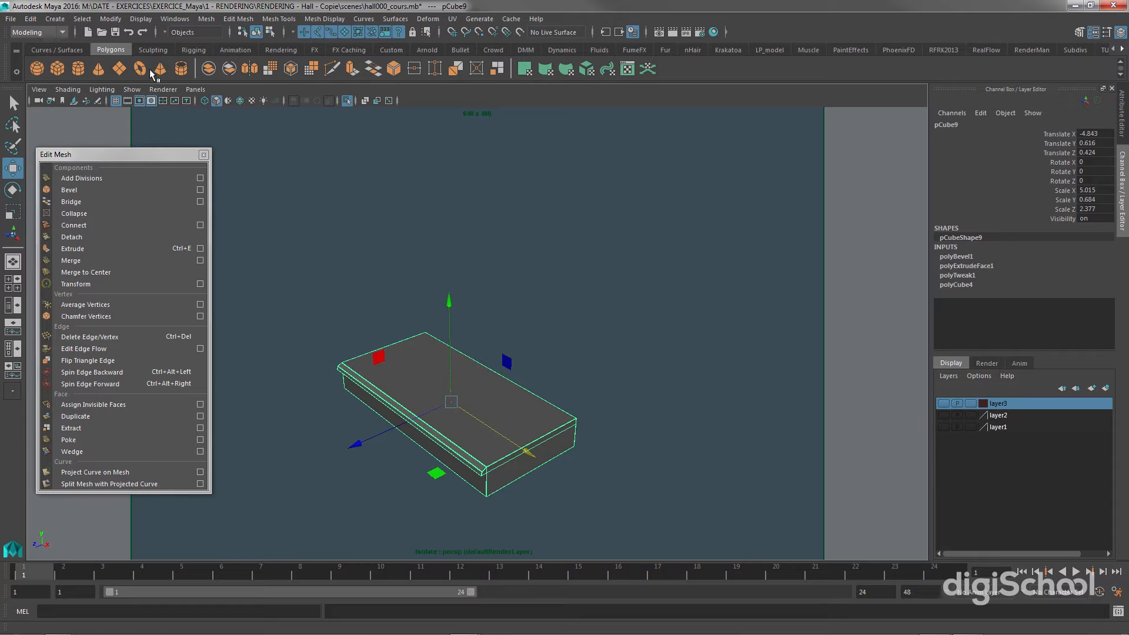
pyautogui.click(132, 89)
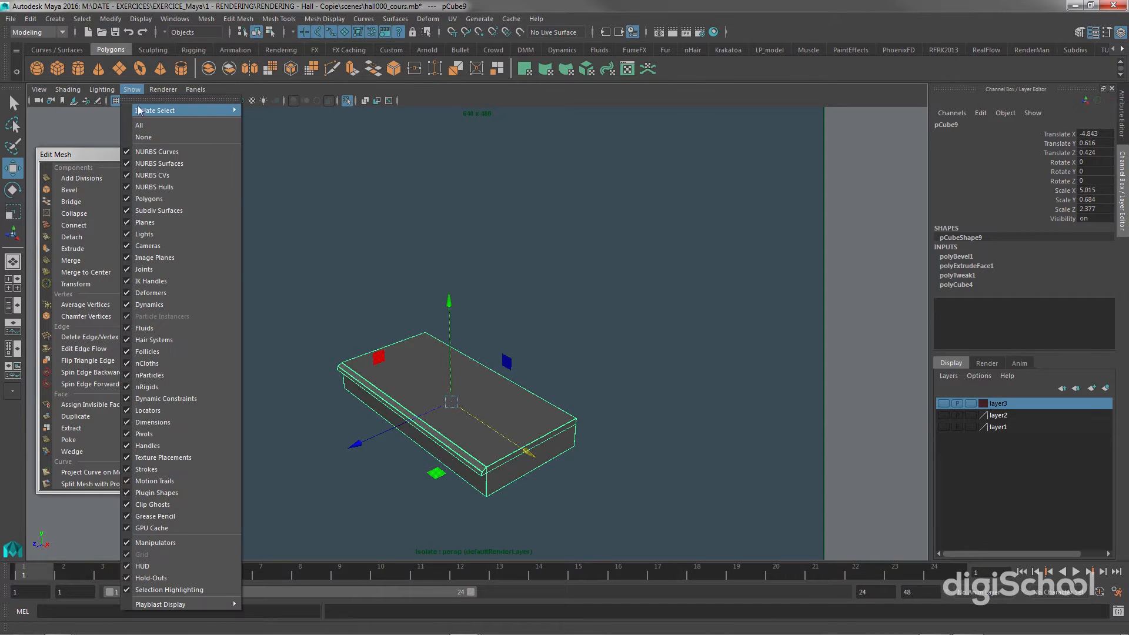
pyautogui.moveTo(141, 110)
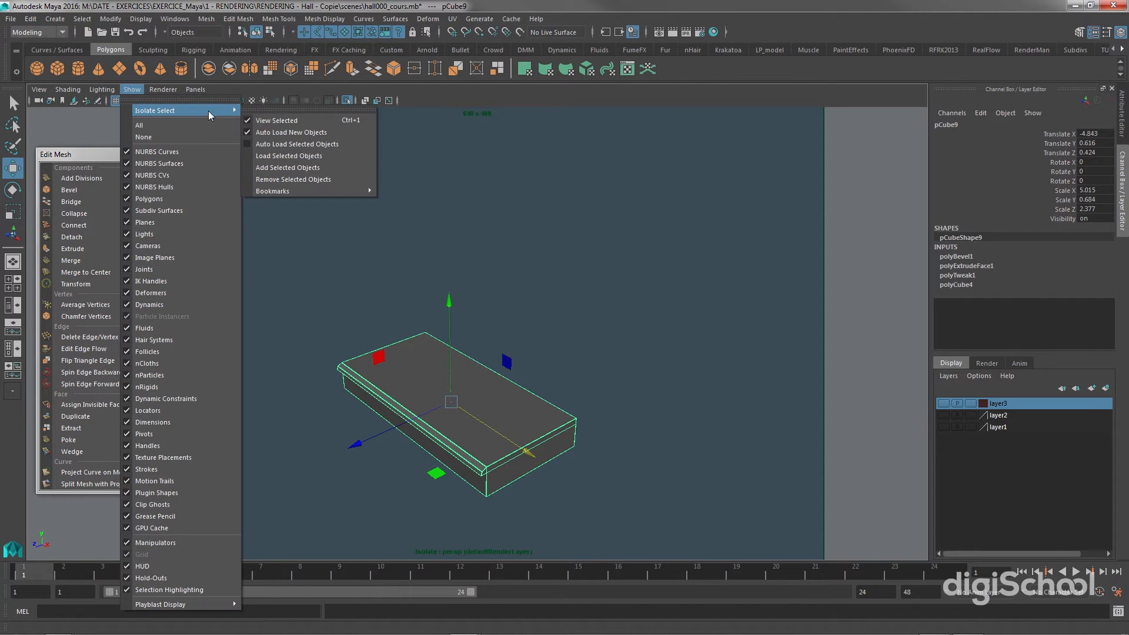
pyautogui.click(259, 123)
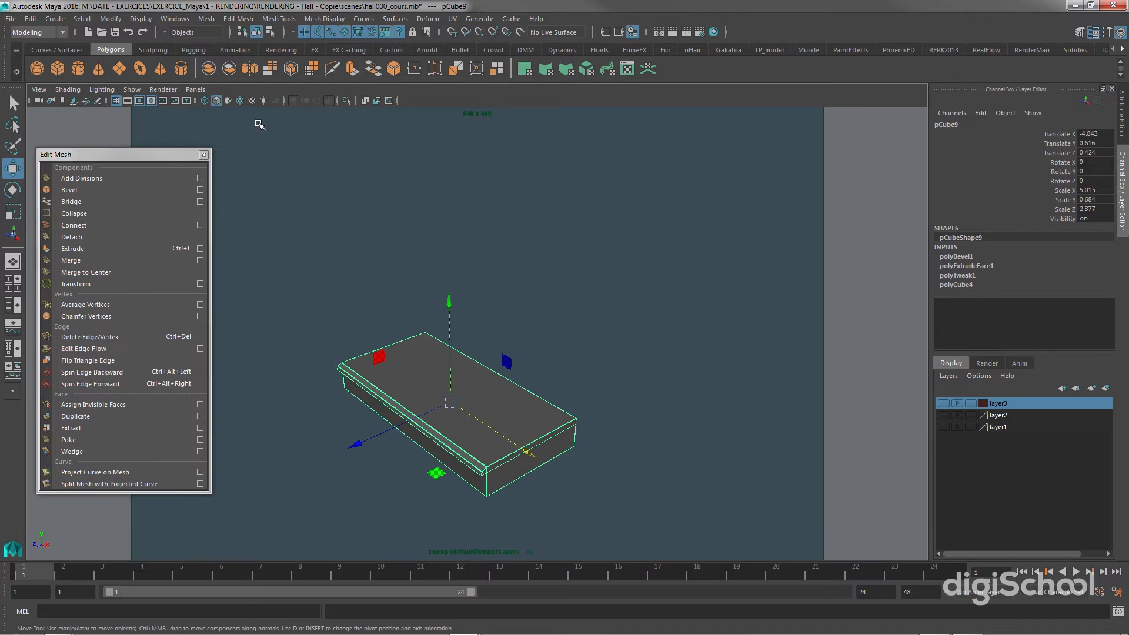
# Toggle layer3 on and off to examine the step block within the complete hall scene, leaving the layer hidden.
pyautogui.click(943, 403)
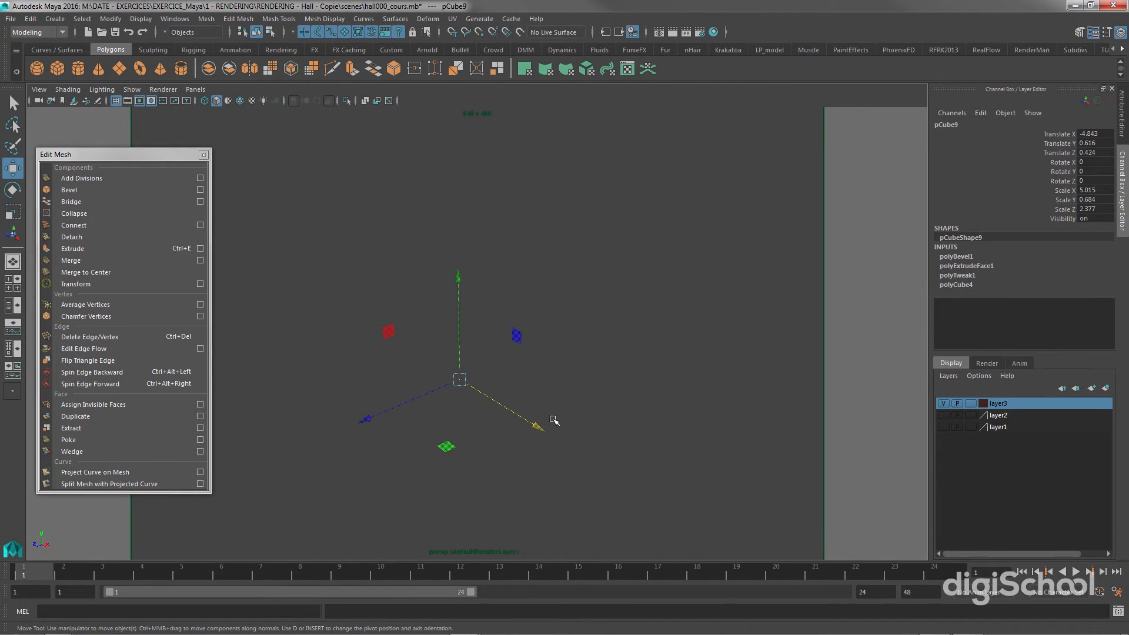
pyautogui.keyDown('alt'); pyautogui.moveTo(552, 419); pyautogui.dragTo(596, 415); pyautogui.keyUp('alt')
pyautogui.keyDown('alt'); pyautogui.moveTo(597, 415); pyautogui.dragTo(558, 437, button='right'); pyautogui.keyUp('alt')
pyautogui.keyDown('alt'); pyautogui.moveTo(558, 437); pyautogui.dragTo(615, 433); pyautogui.keyUp('alt')
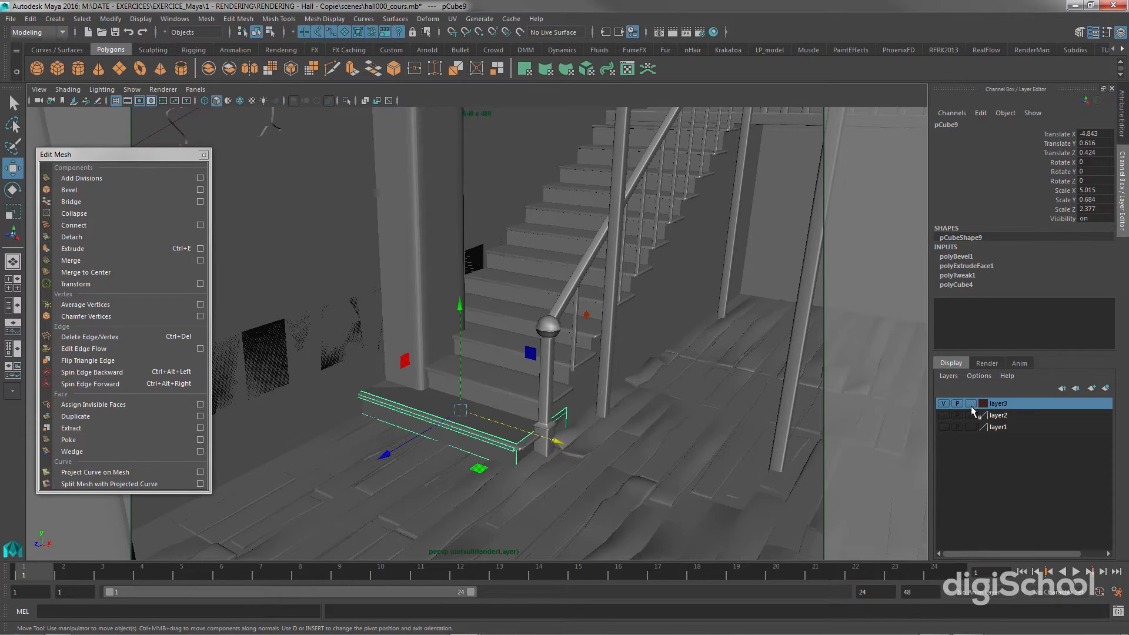
pyautogui.click(943, 403)
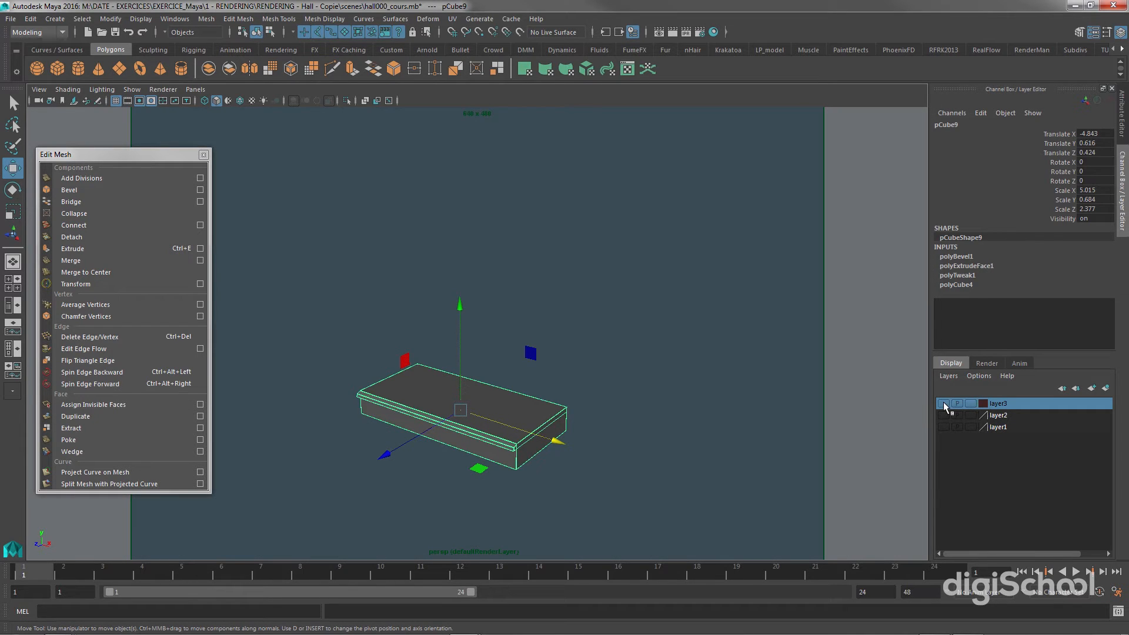
pyautogui.click(943, 403)
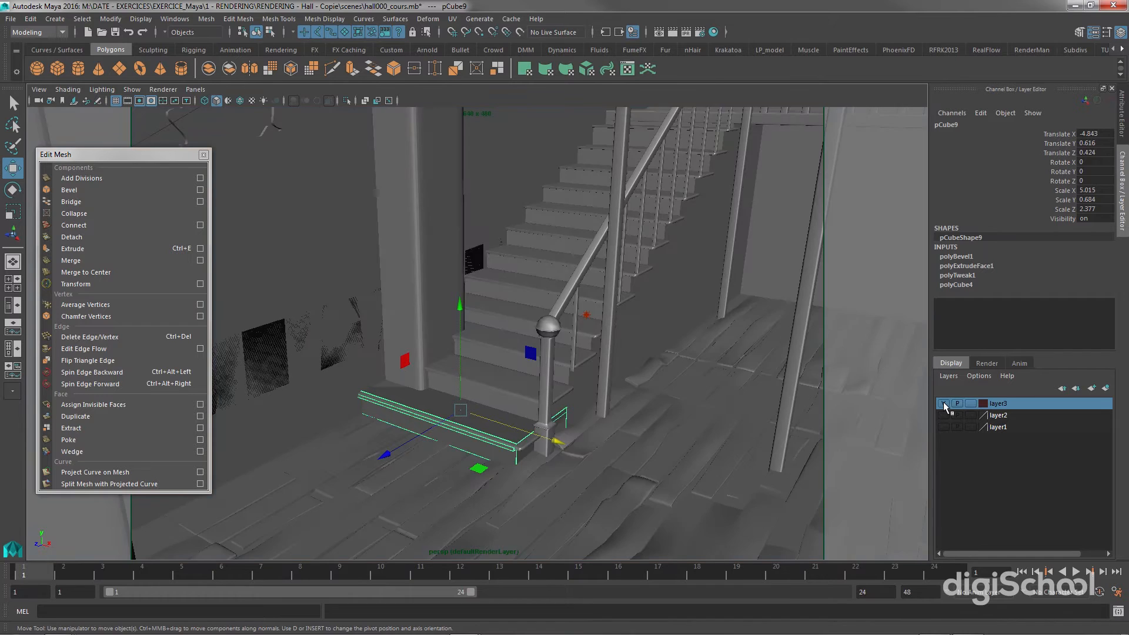
pyautogui.click(943, 404)
# Select the step block and create a new display layer from it.
pyautogui.click(609, 387)
pyautogui.click(558, 421)
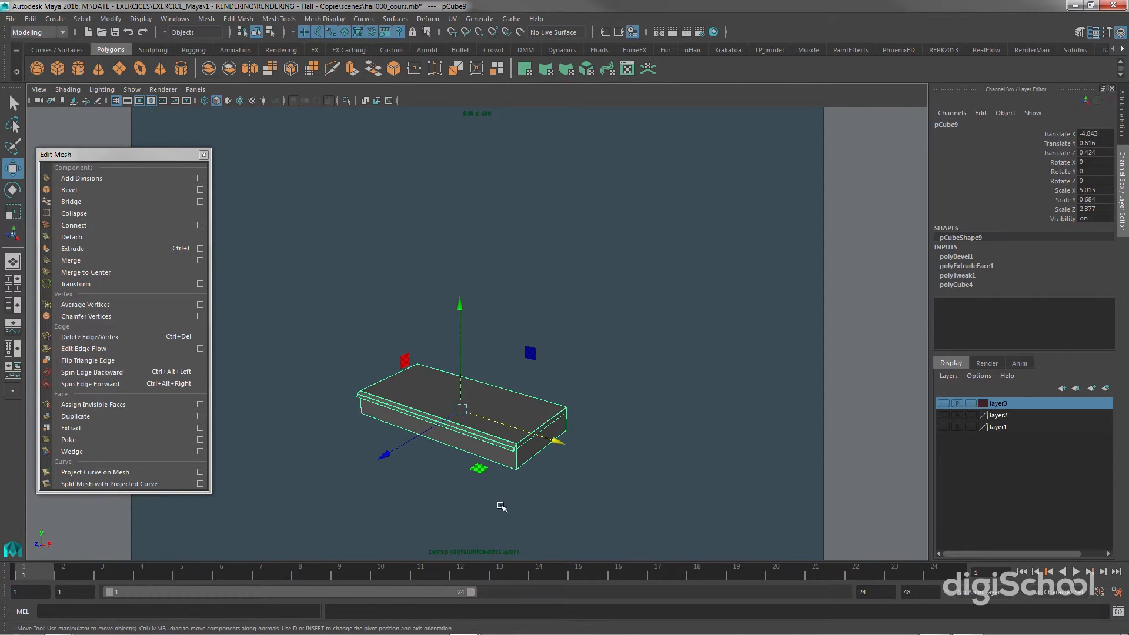
pyautogui.click(946, 376)
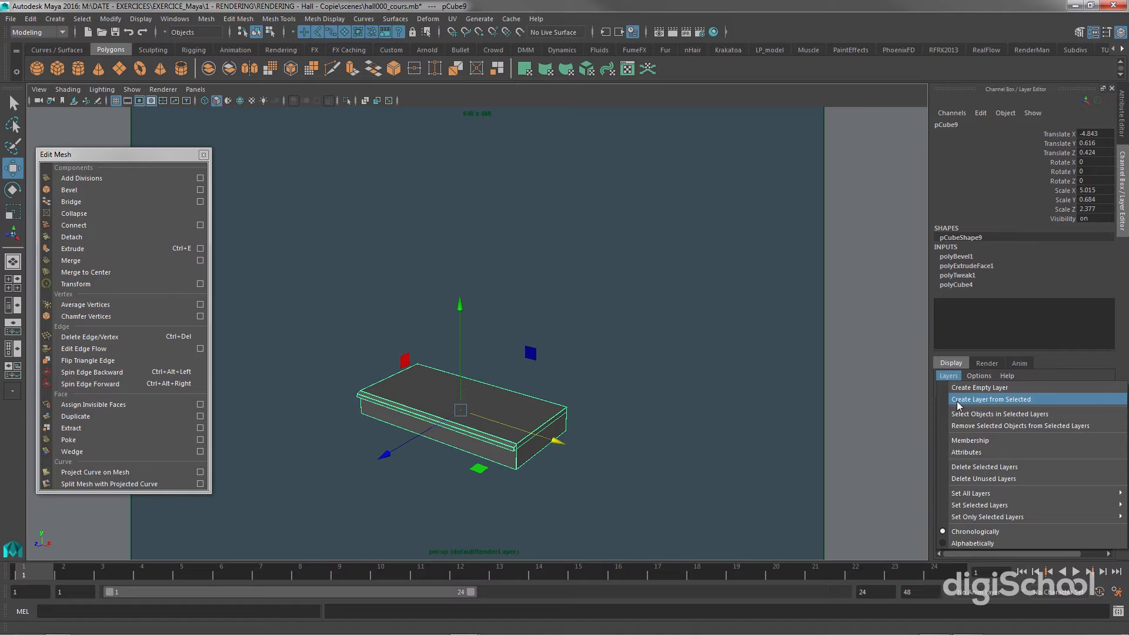
pyautogui.click(957, 401)
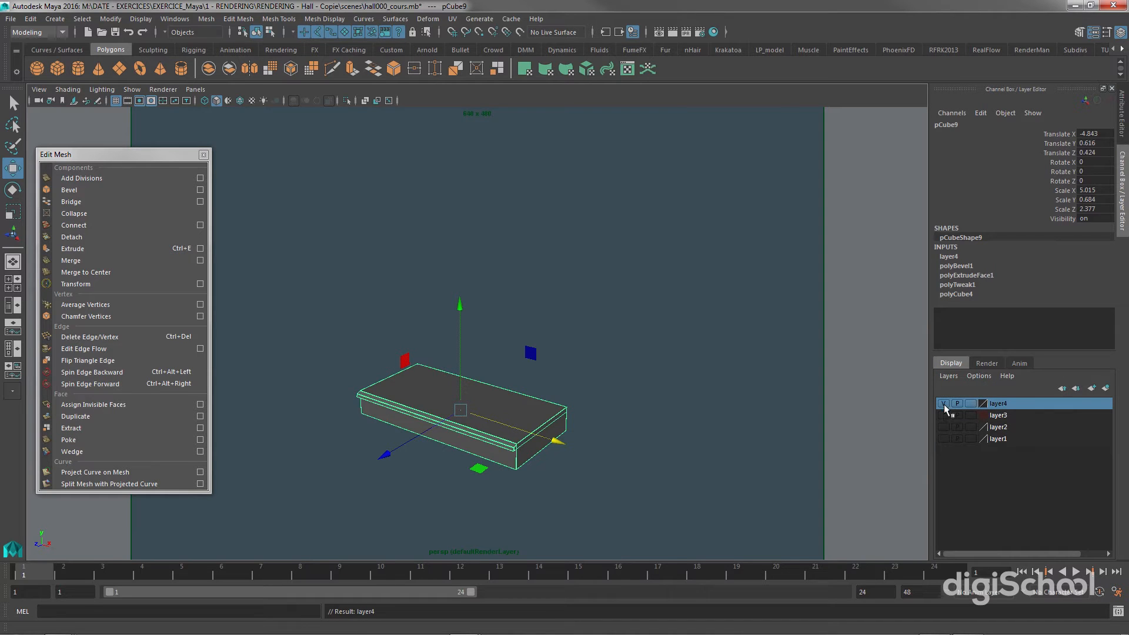
# Toggle the visibility of layer4 to check that it controls the step block, leaving it shown.
pyautogui.click(943, 404)
pyautogui.click(943, 403)
pyautogui.click(942, 403)
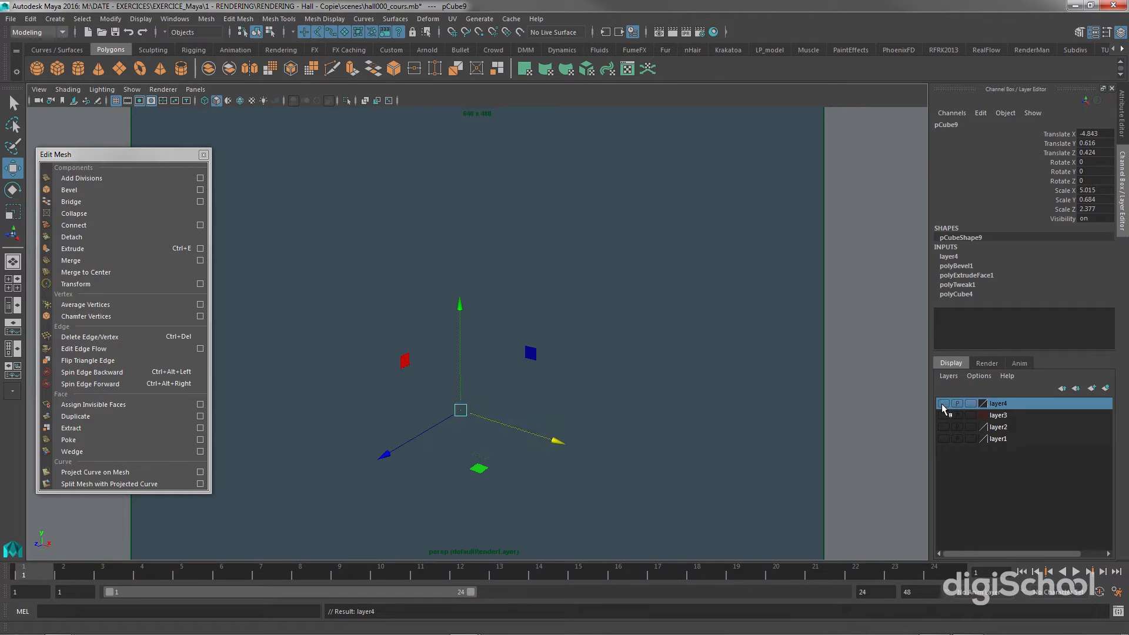
pyautogui.click(942, 403)
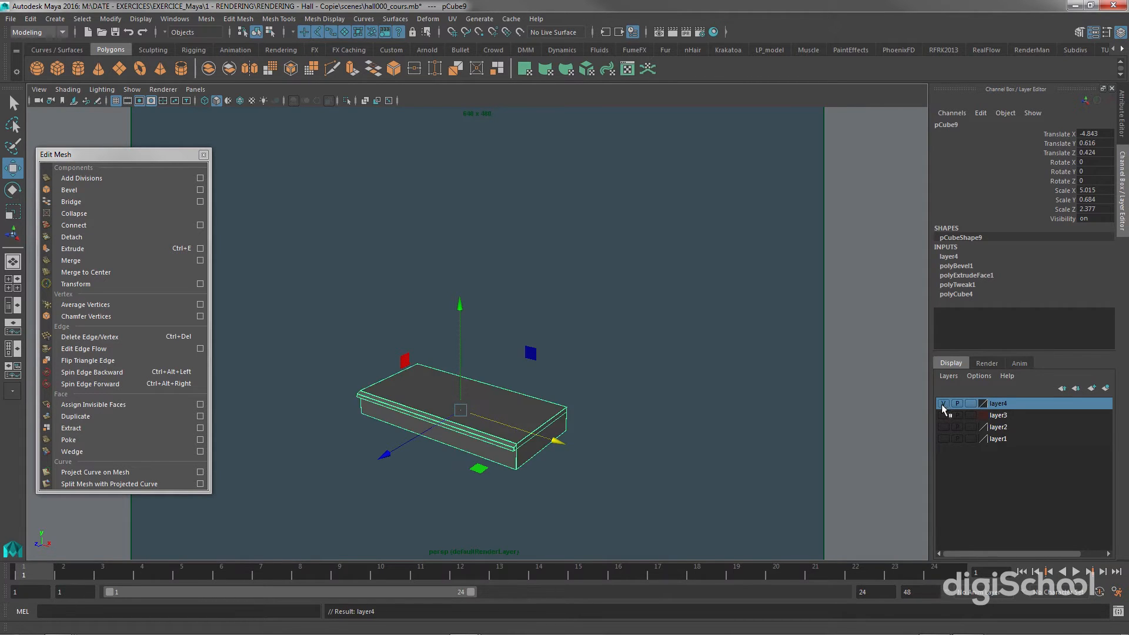
# Open the Outliner, place it beside the step block and extend it to list all scene objects.
pyautogui.click(238, 18)
pyautogui.moveTo(207, 20)
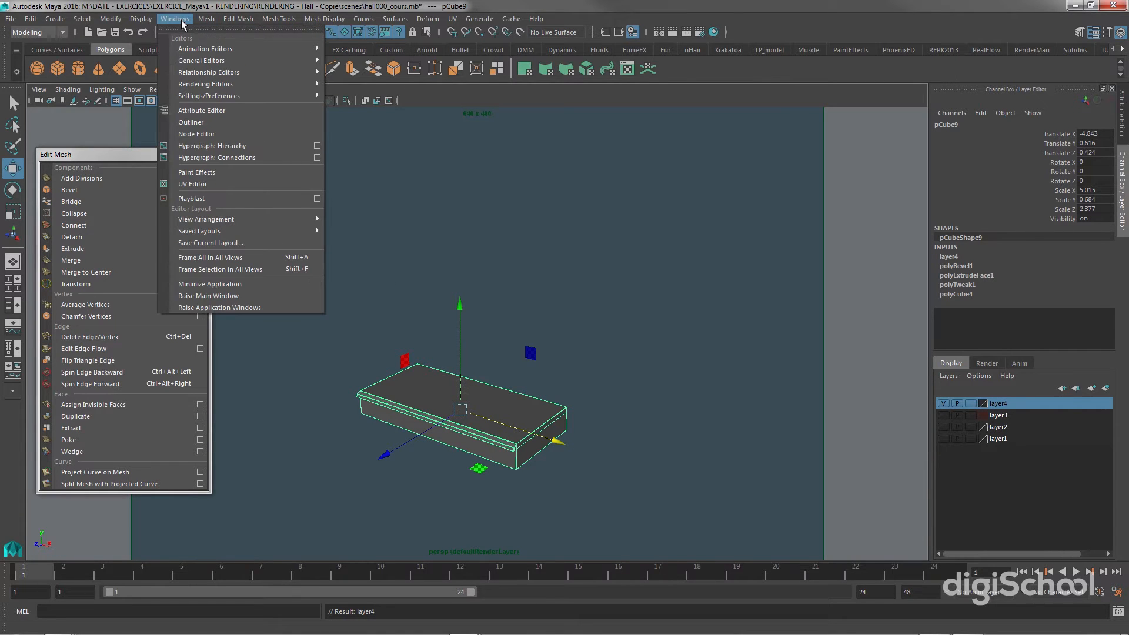
pyautogui.click(197, 122)
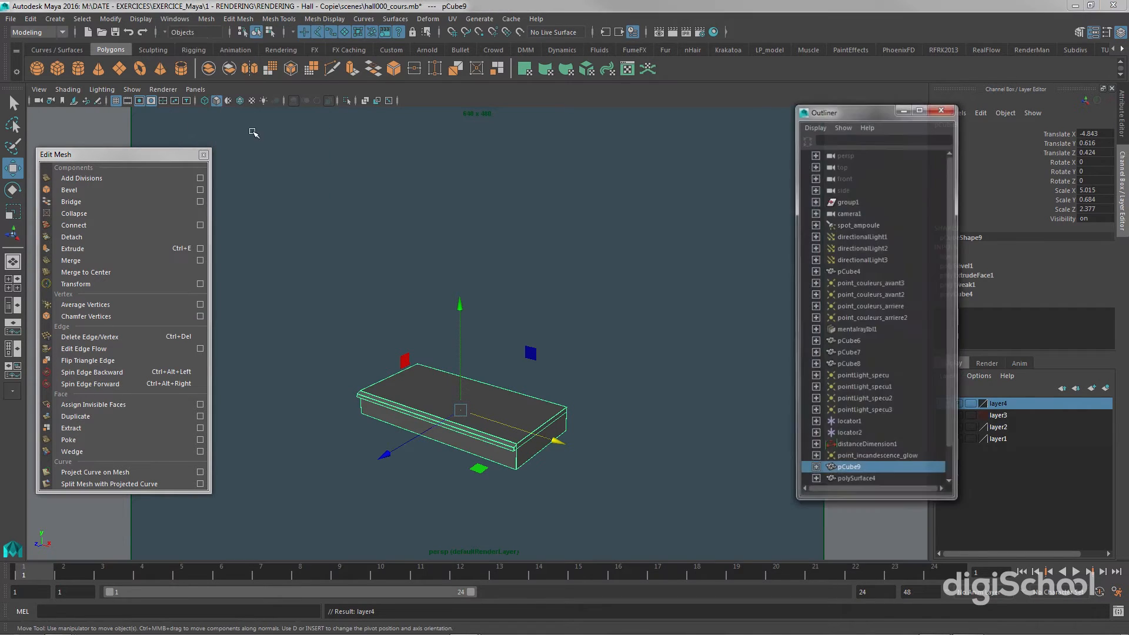
pyautogui.moveTo(820, 117); pyautogui.dragTo(679, 65)
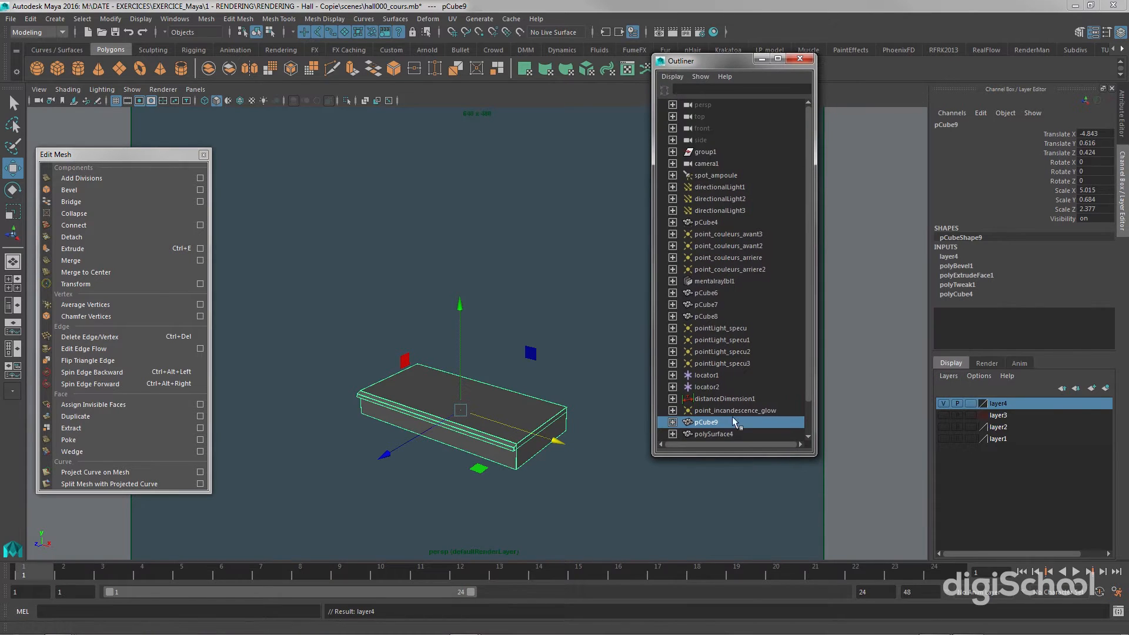
pyautogui.moveTo(730, 457); pyautogui.dragTo(732, 525)
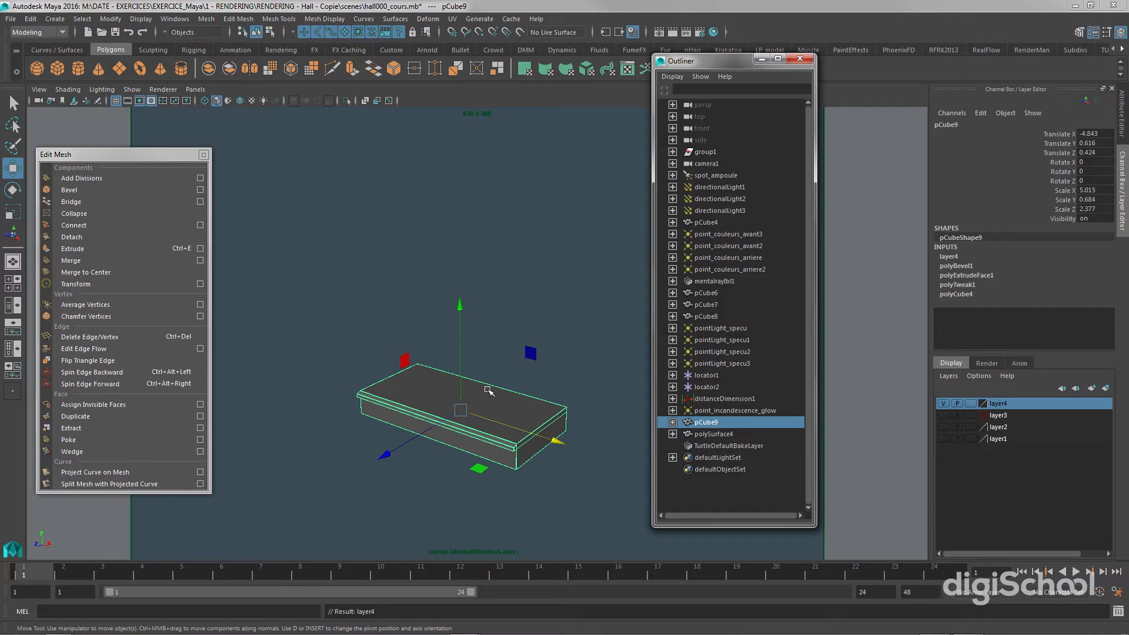
# Rename pCube9 as marche_escalier_1 in the Outliner and make the Outliner window slightly narrower.
pyautogui.doubleClick(708, 424)
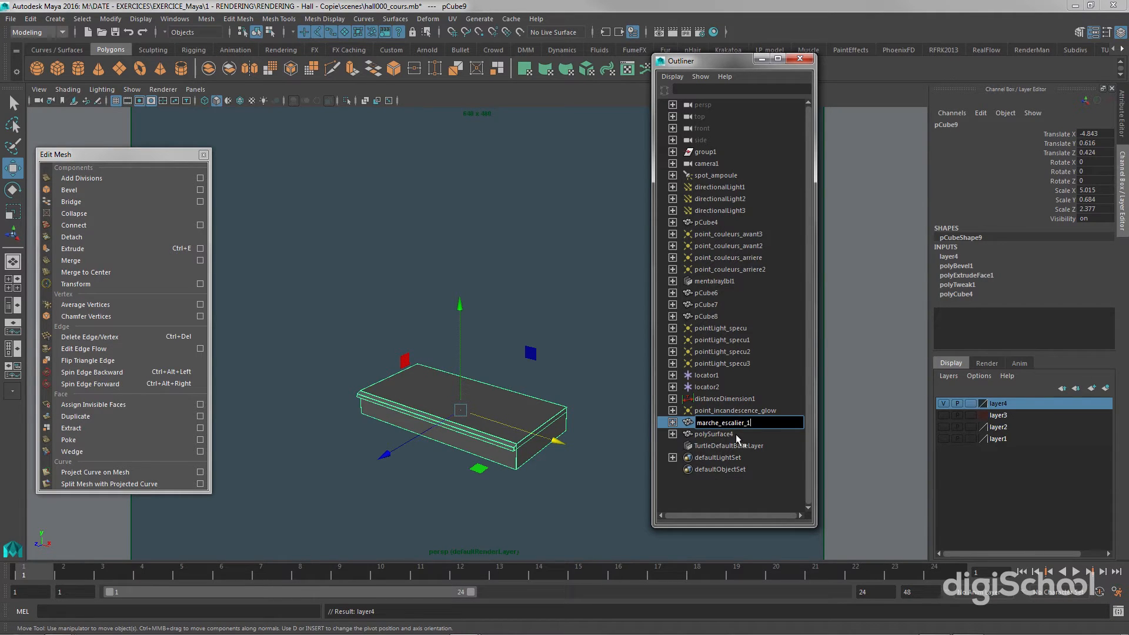
pyautogui.press('Return')
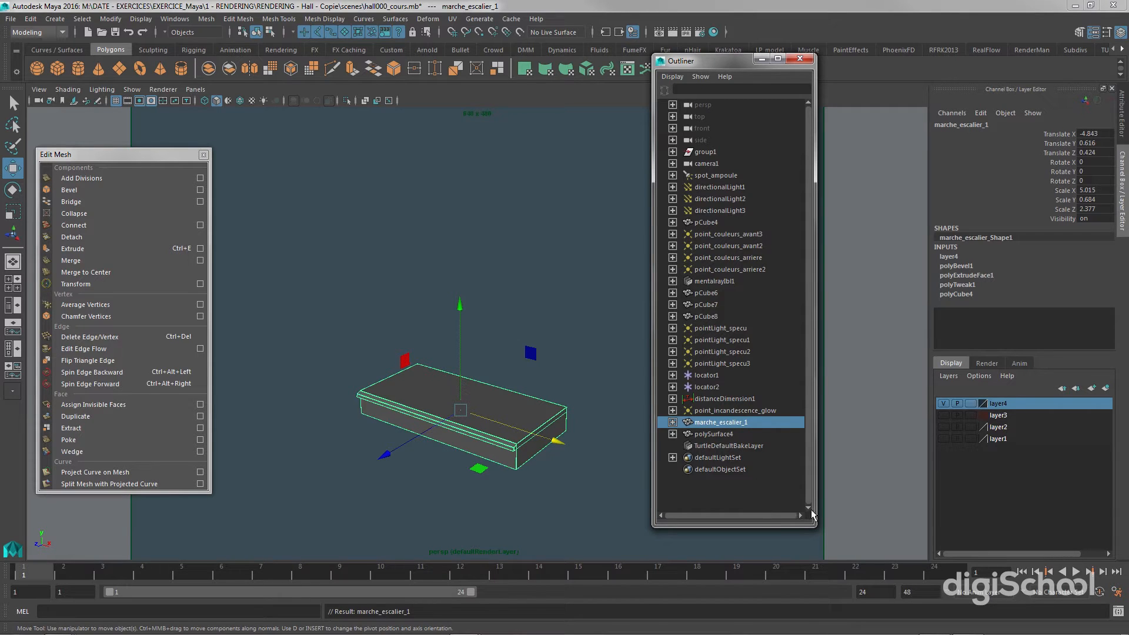
pyautogui.moveTo(813, 508); pyautogui.dragTo(810, 510)
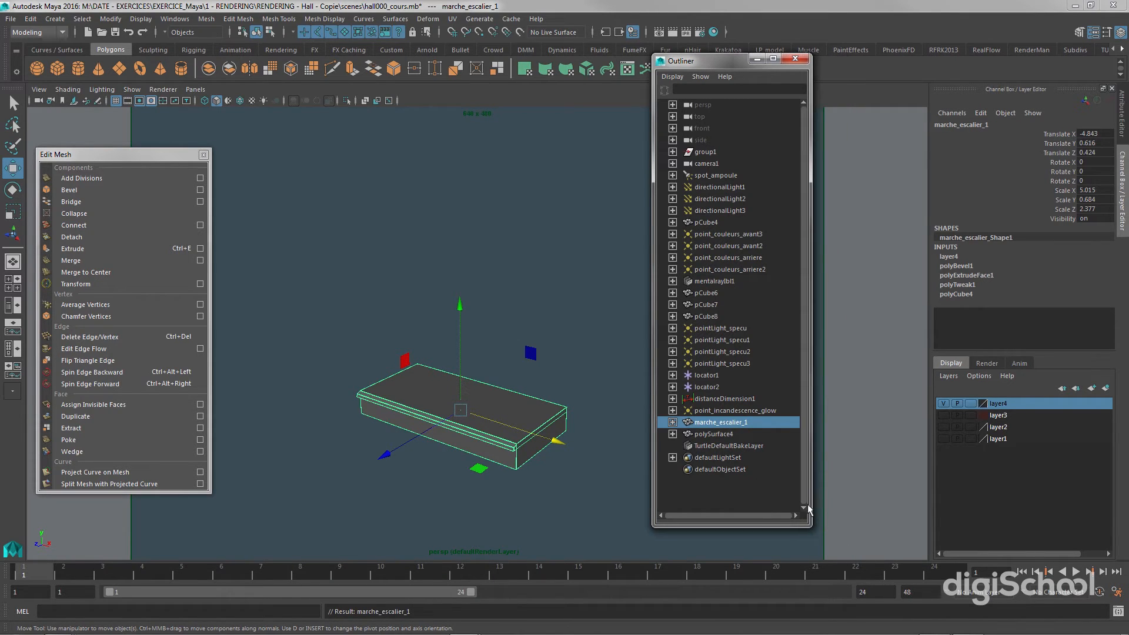
# Reframe the step block more closely and move the Outliner further away from it.
pyautogui.keyDown('alt'); pyautogui.moveTo(587, 463); pyautogui.dragTo(574, 470); pyautogui.keyUp('alt')
pyautogui.keyDown('alt'); pyautogui.moveTo(574, 470); pyautogui.dragTo(574, 435, button='middle'); pyautogui.keyUp('alt')
pyautogui.scroll(2, 574, 436)
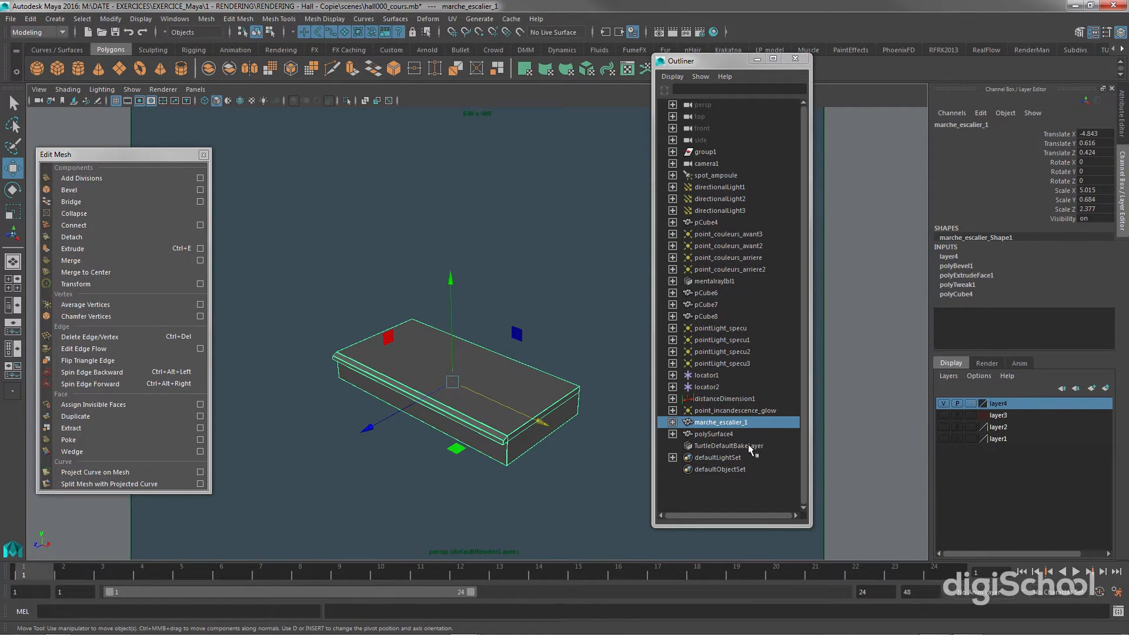
pyautogui.keyDown('alt'); pyautogui.moveTo(560, 453); pyautogui.dragTo(553, 451); pyautogui.keyUp('alt')
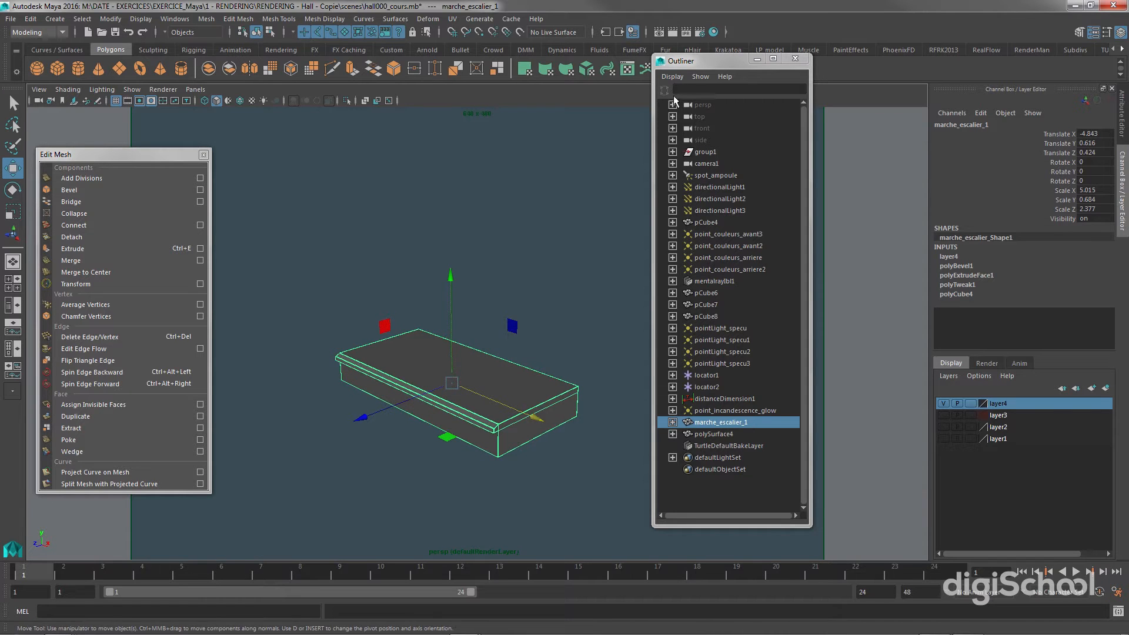
pyautogui.moveTo(696, 62); pyautogui.dragTo(805, 62)
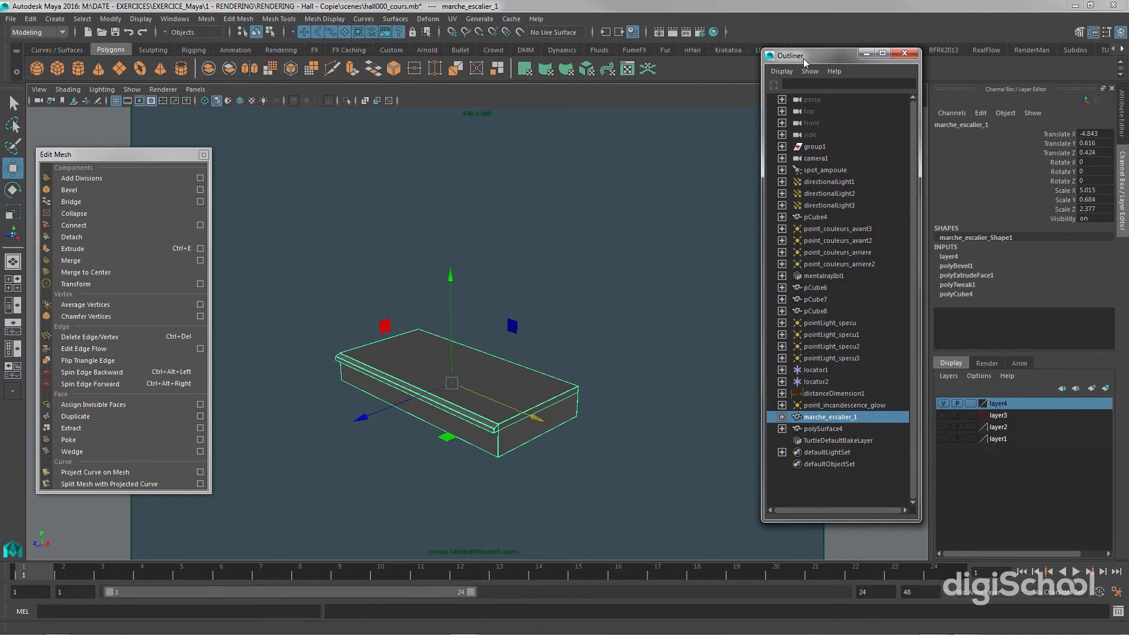
# View the step block from its end and close the floating Edit Mesh menu.
pyautogui.scroll(-2, 491, 330)
pyautogui.keyDown('alt'); pyautogui.moveTo(488, 327); pyautogui.dragTo(398, 330); pyautogui.keyUp('alt')
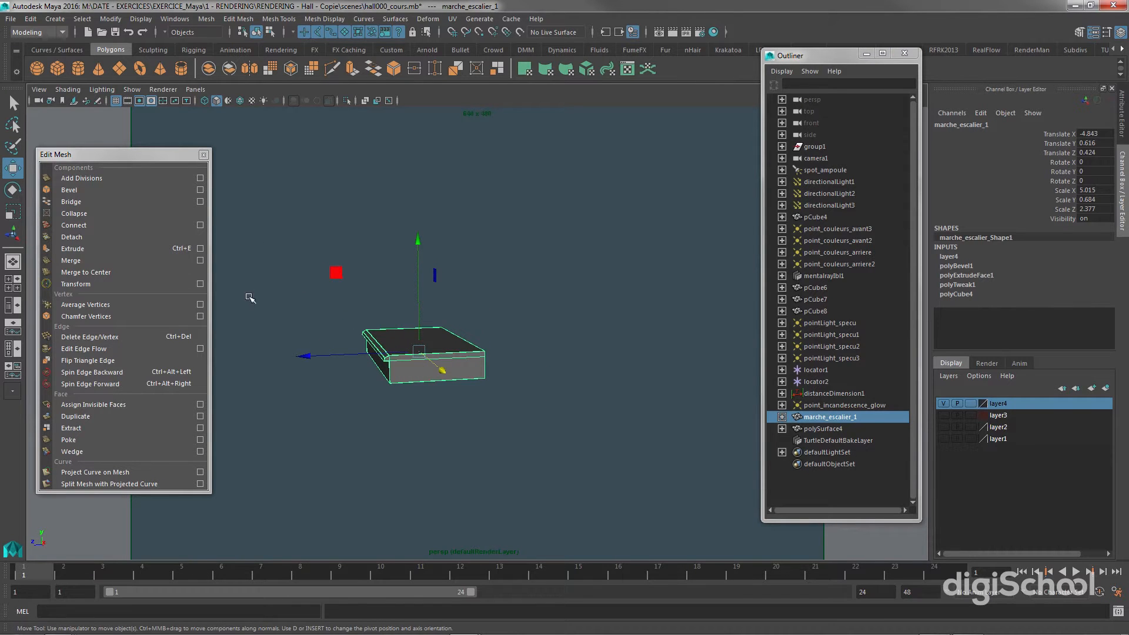
pyautogui.click(204, 154)
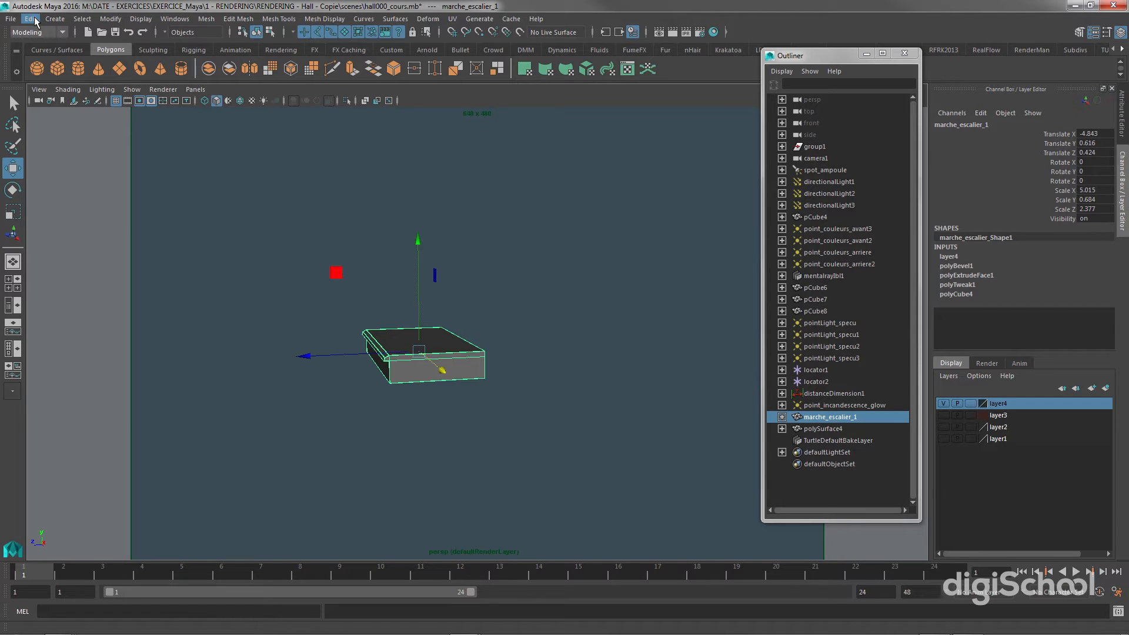
# Duplicate marche_escalier_1 and move the copy up and back to about Translate Y 1.29, Z -0.78 as a second step, then deselect it.
pyautogui.click(52, 19)
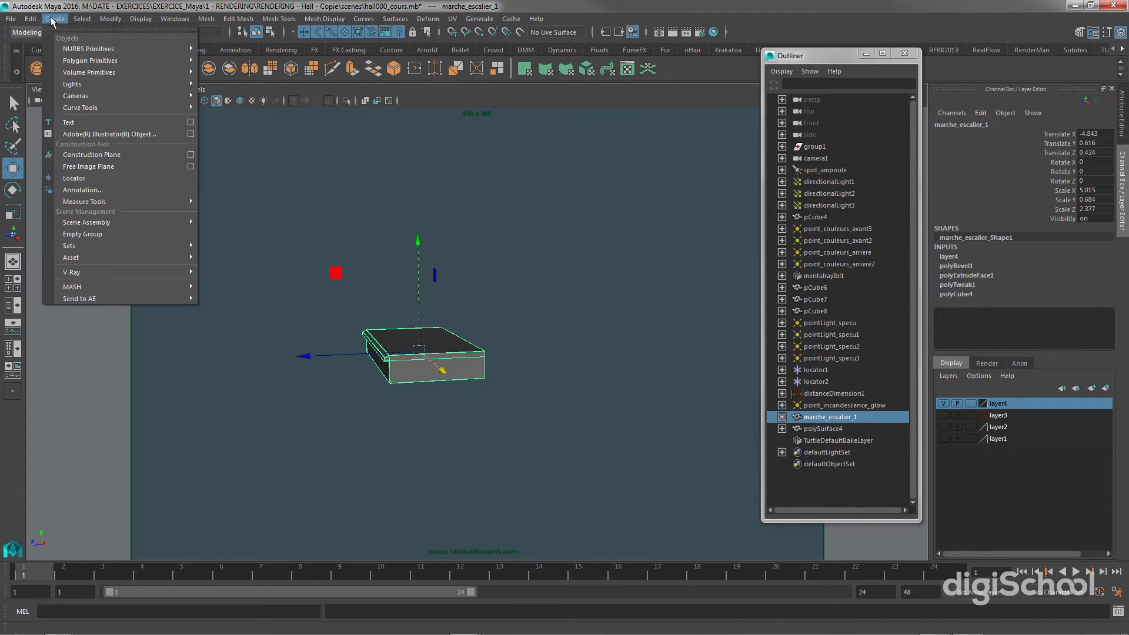
pyautogui.click(30, 19)
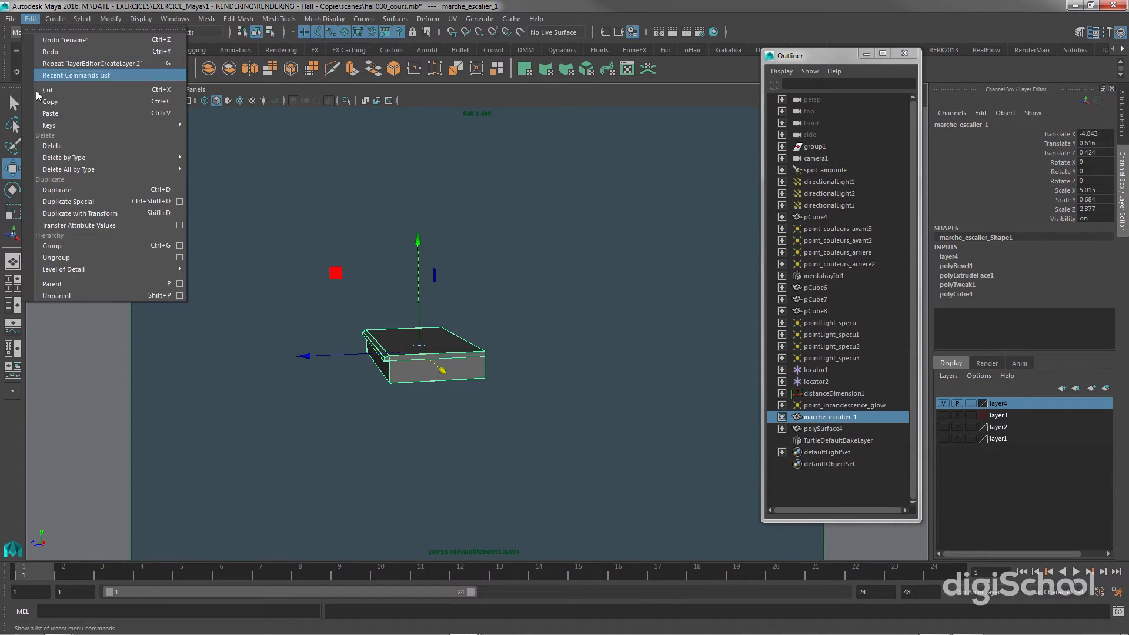
pyautogui.click(170, 192)
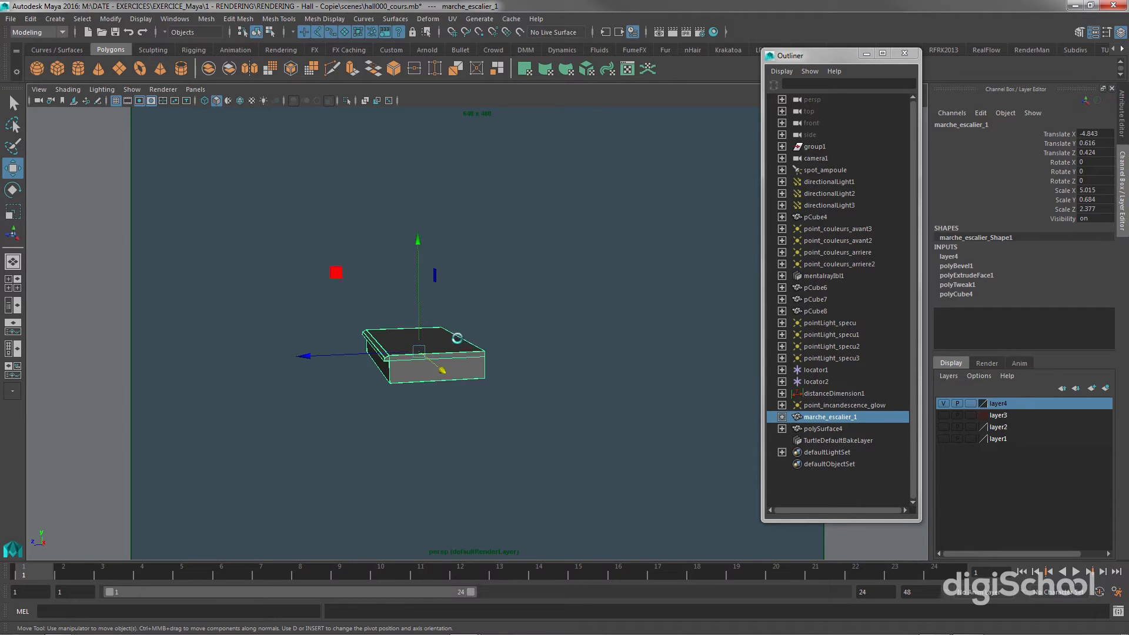
pyautogui.moveTo(308, 355); pyautogui.dragTo(371, 355)
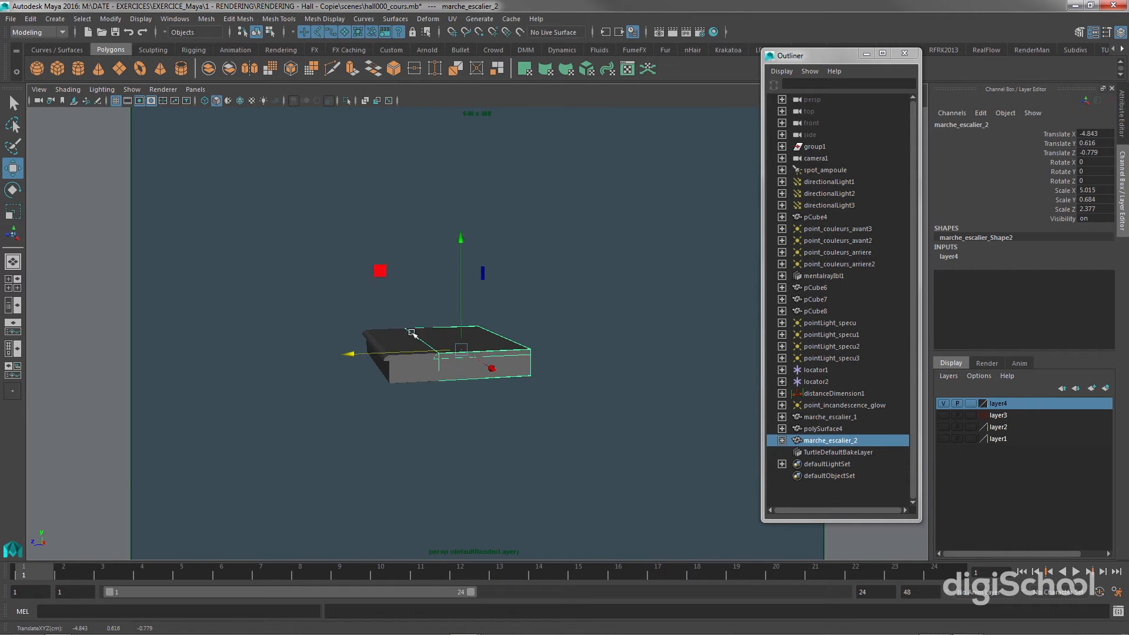
pyautogui.moveTo(462, 246); pyautogui.dragTo(465, 219)
pyautogui.keyDown('alt'); pyautogui.moveTo(494, 387); pyautogui.dragTo(522, 389); pyautogui.keyUp('alt')
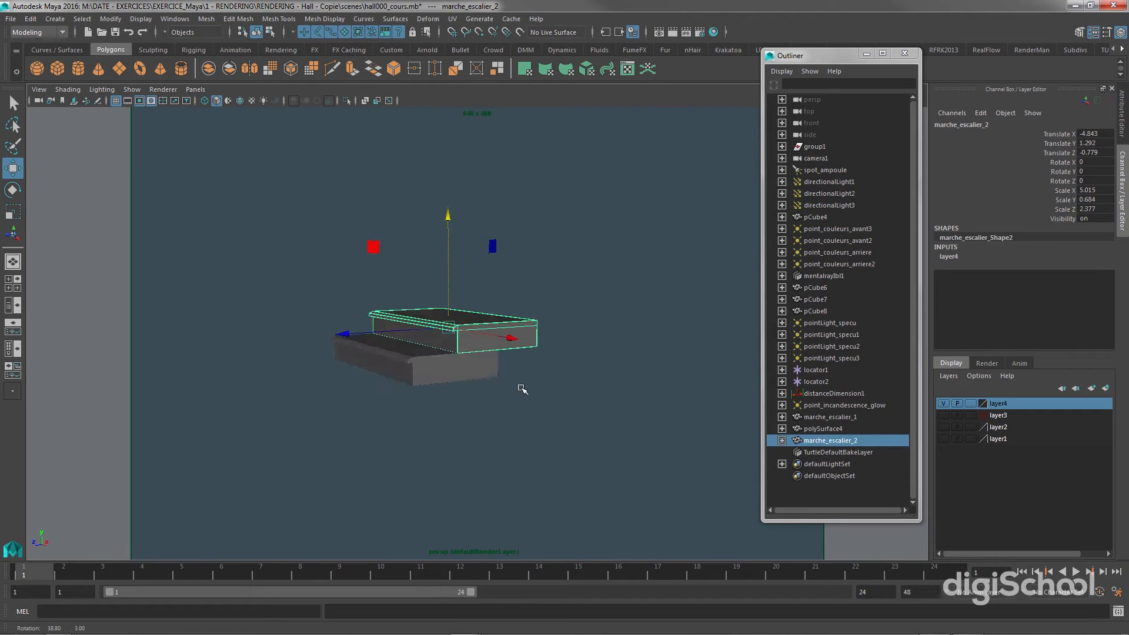
pyautogui.click(555, 461)
pyautogui.keyDown('alt'); pyautogui.moveTo(555, 461); pyautogui.dragTo(504, 482); pyautogui.keyUp('alt')
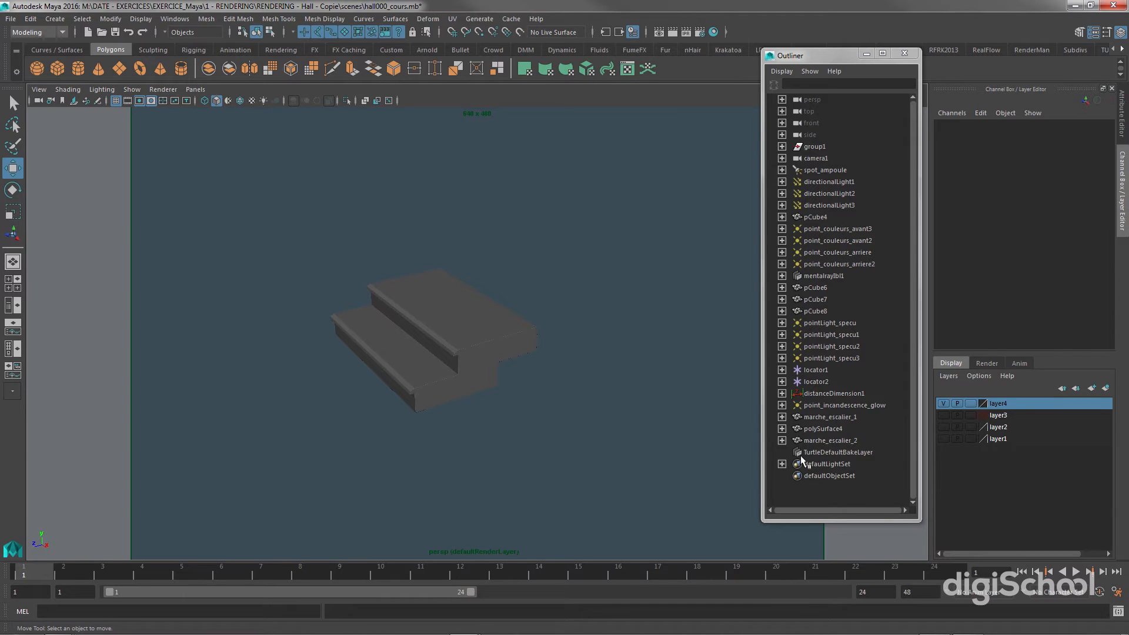
# Reorder polySurface4 above marche_escalier_1 in the Outliner so the two stair steps are listed together.
pyautogui.click(825, 441)
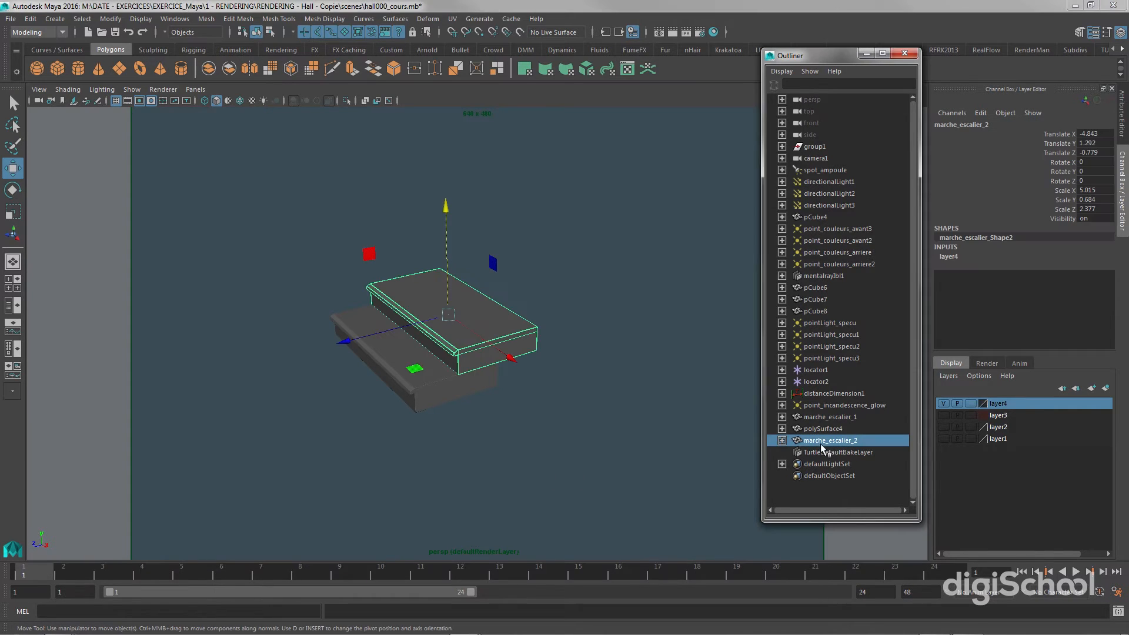
pyautogui.click(823, 431)
pyautogui.moveTo(824, 434); pyautogui.dragTo(820, 413)
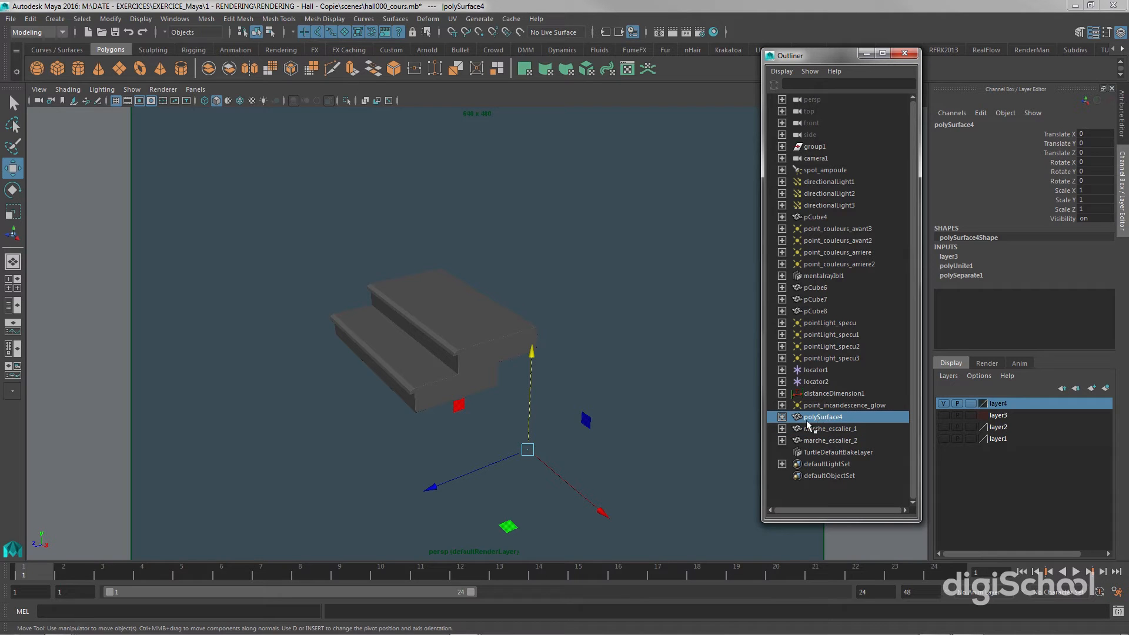
pyautogui.click(823, 428)
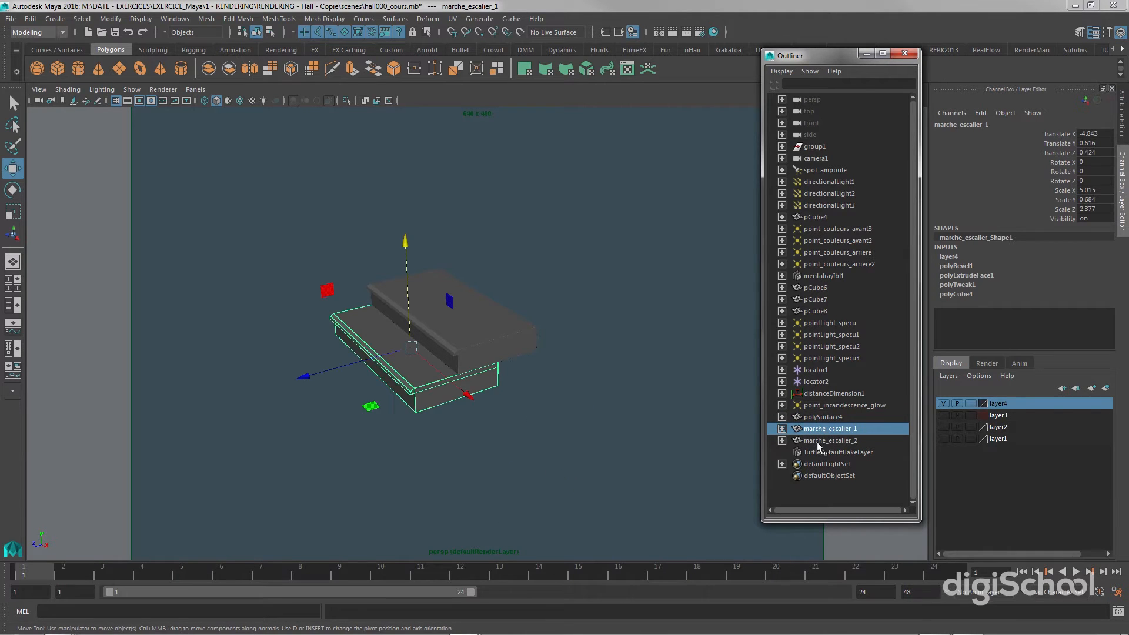
# Delete the duplicated step marche_escalier_2.
pyautogui.click(826, 441)
pyautogui.keyDown('alt'); pyautogui.moveTo(515, 449); pyautogui.dragTo(522, 429); pyautogui.keyUp('alt')
pyautogui.keyDown('alt'); pyautogui.moveTo(546, 440); pyautogui.dragTo(615, 472, button='right'); pyautogui.keyUp('alt')
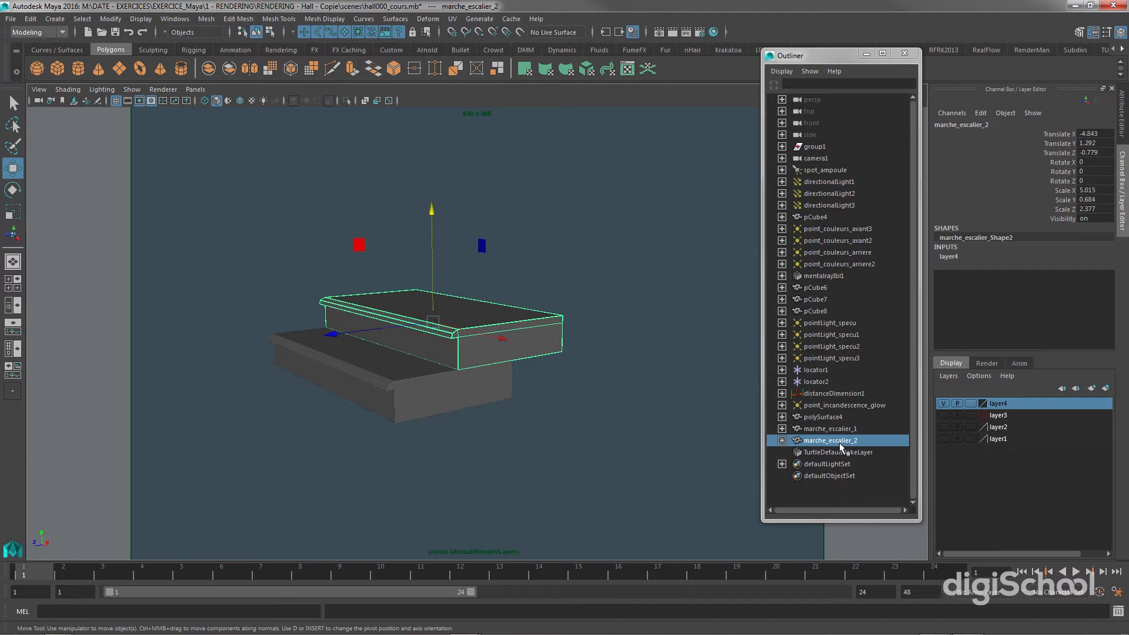
pyautogui.press('Delete')
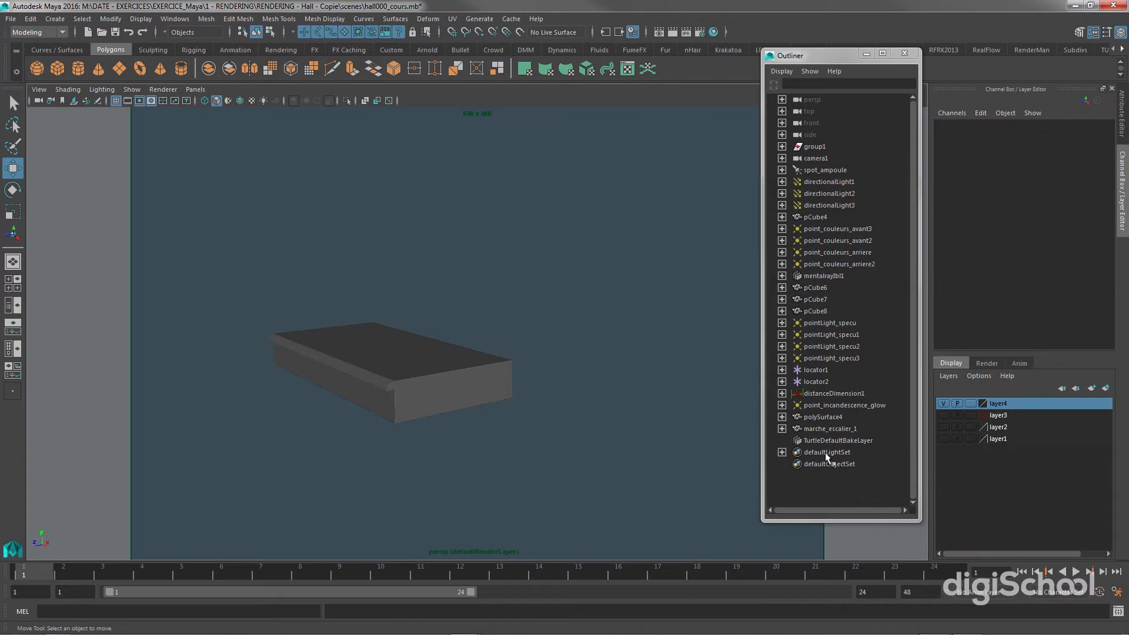
# Open the Duplicate Special options for marche_escalier_1, reset the settings and set the number of copies to 10.
pyautogui.click(406, 400)
pyautogui.keyDown('alt'); pyautogui.moveTo(406, 401); pyautogui.dragTo(434, 430); pyautogui.keyUp('alt')
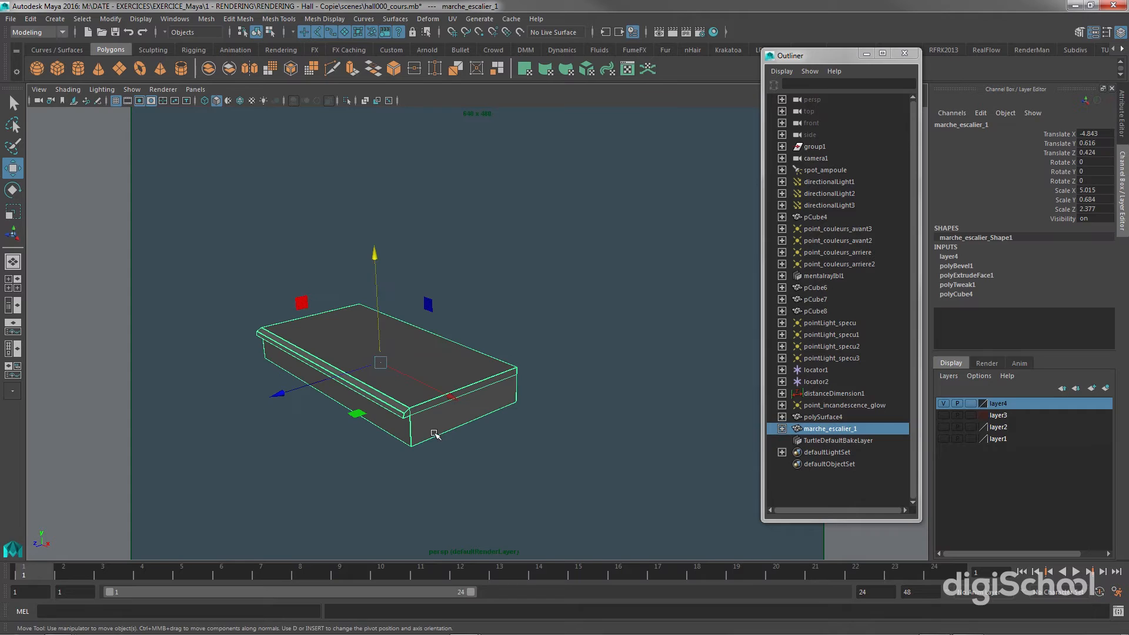
pyautogui.click(30, 18)
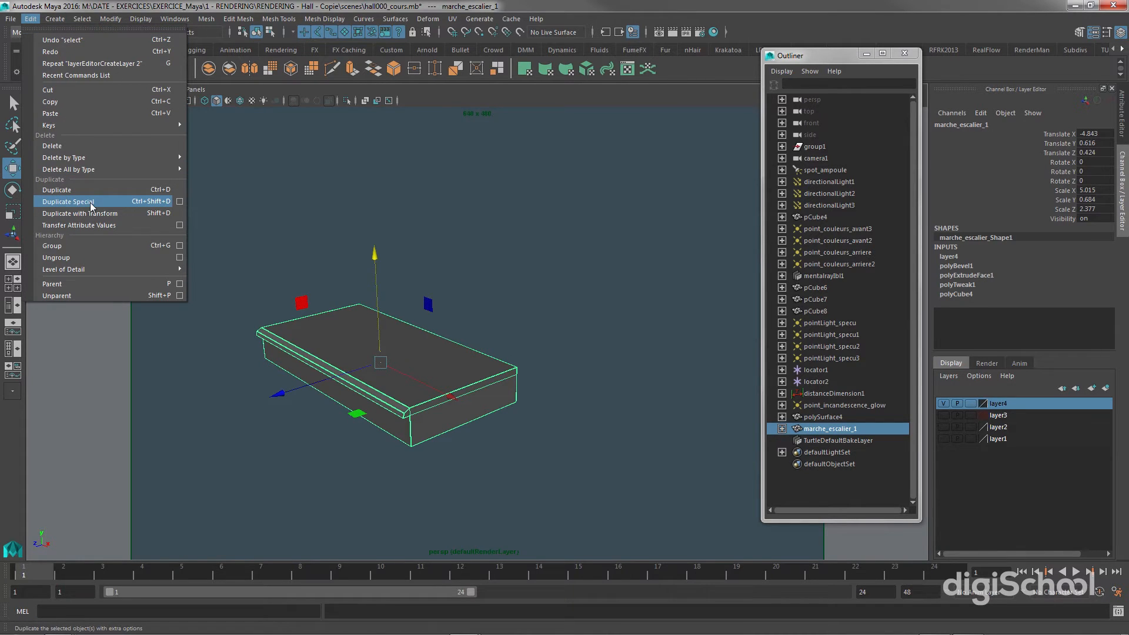
pyautogui.click(180, 201)
pyautogui.moveTo(412, 121); pyautogui.dragTo(528, 102)
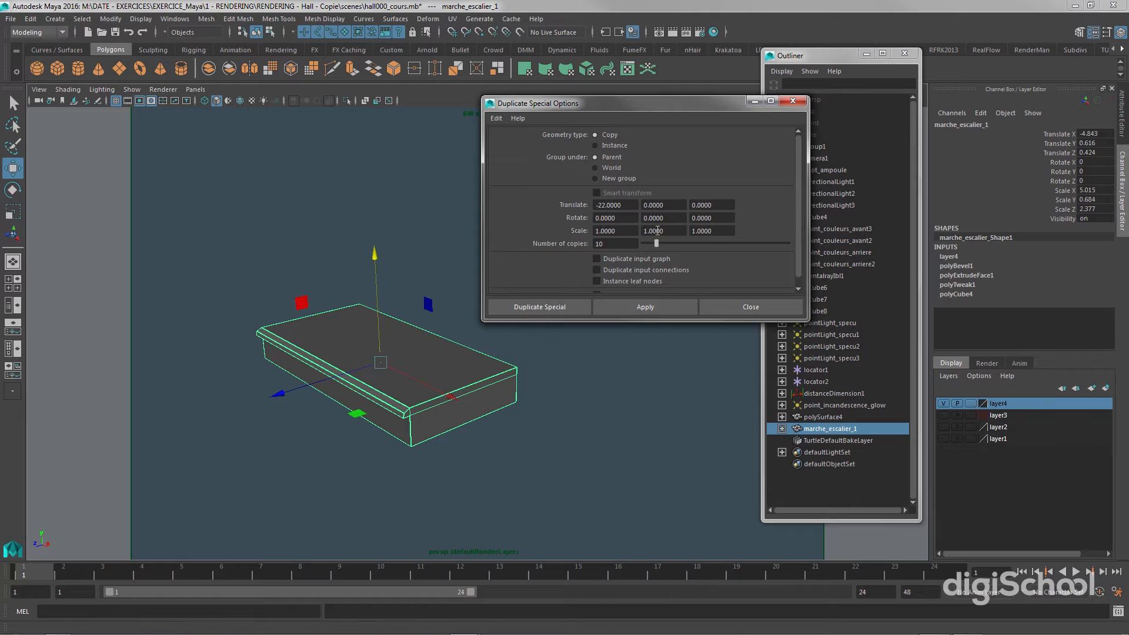
pyautogui.click(496, 118)
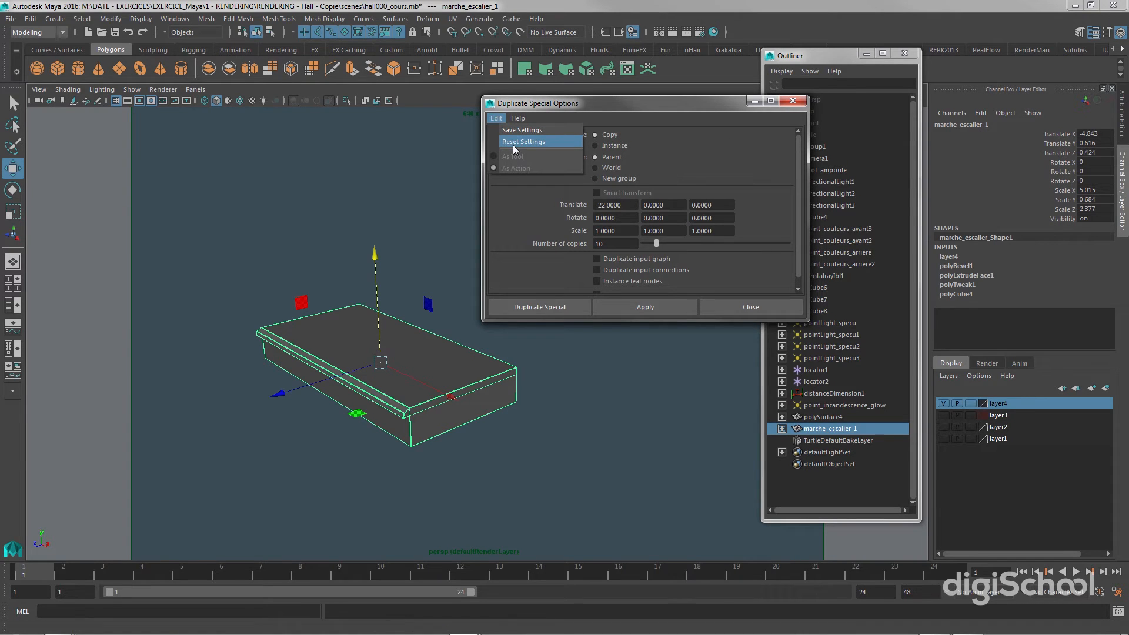
pyautogui.click(513, 143)
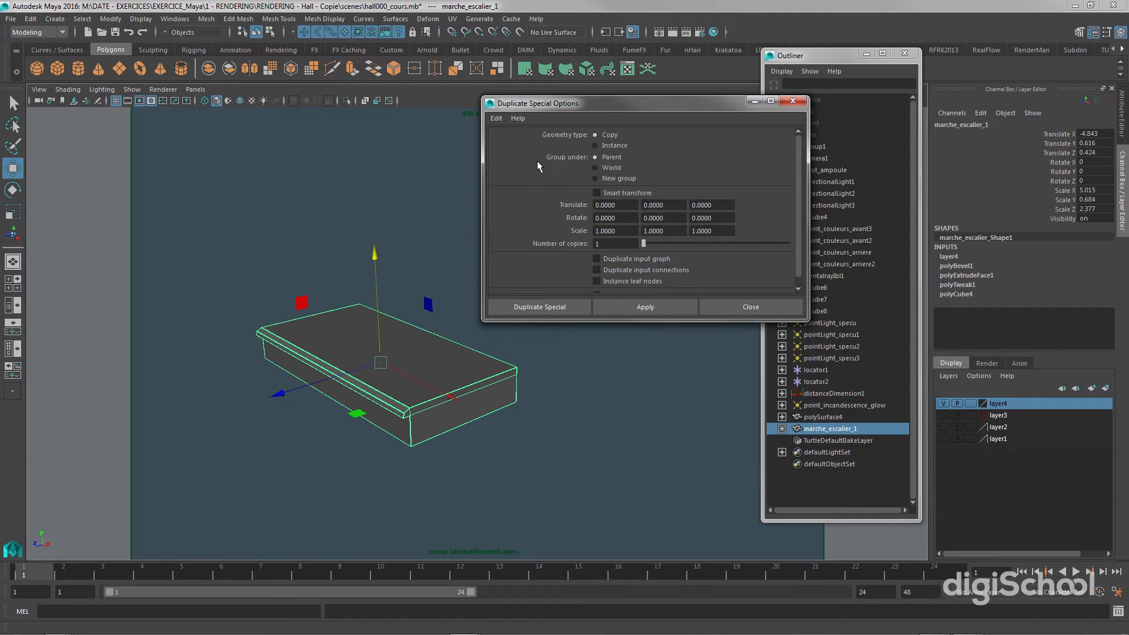
pyautogui.moveTo(633, 111); pyautogui.dragTo(697, 93)
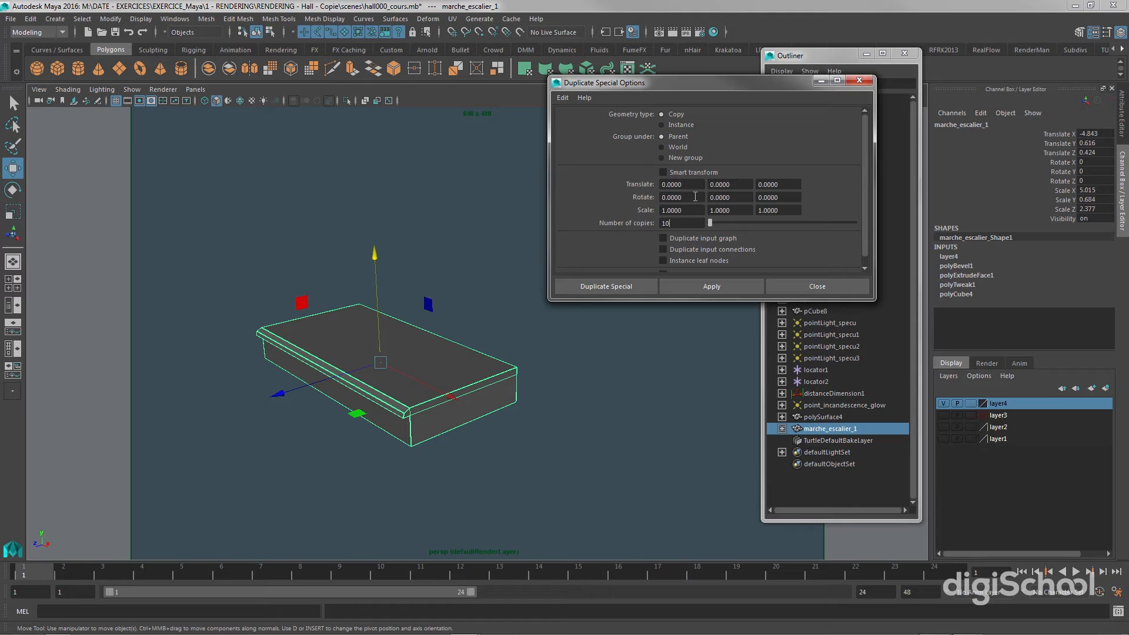
# Set the Duplicate Special translation to 3 in Y and -5 in Z, checking the step block's axes.
pyautogui.keyDown('alt'); pyautogui.moveTo(552, 375); pyautogui.dragTo(485, 356); pyautogui.keyUp('alt')
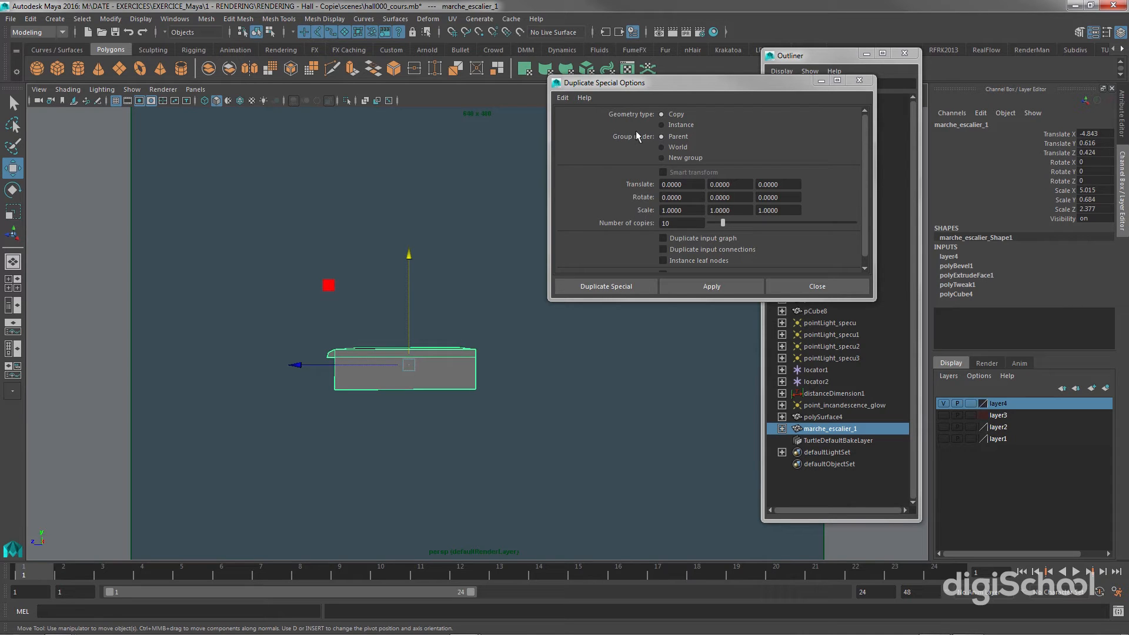
pyautogui.moveTo(659, 82); pyautogui.dragTo(686, 97)
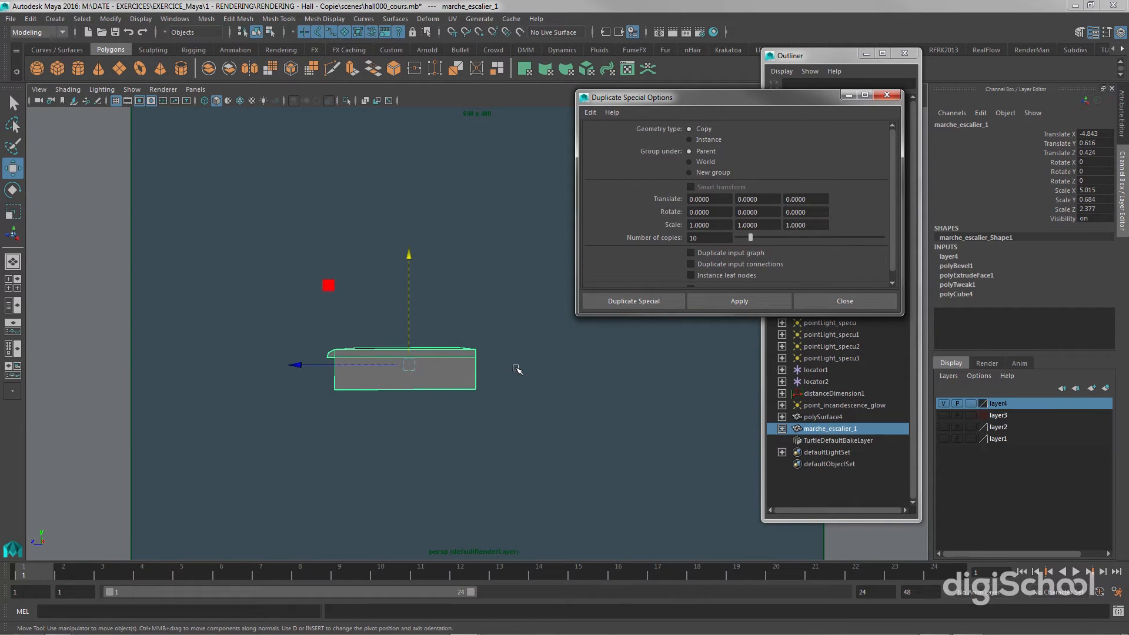
pyautogui.keyDown('alt'); pyautogui.moveTo(410, 386); pyautogui.dragTo(289, 376); pyautogui.keyUp('alt')
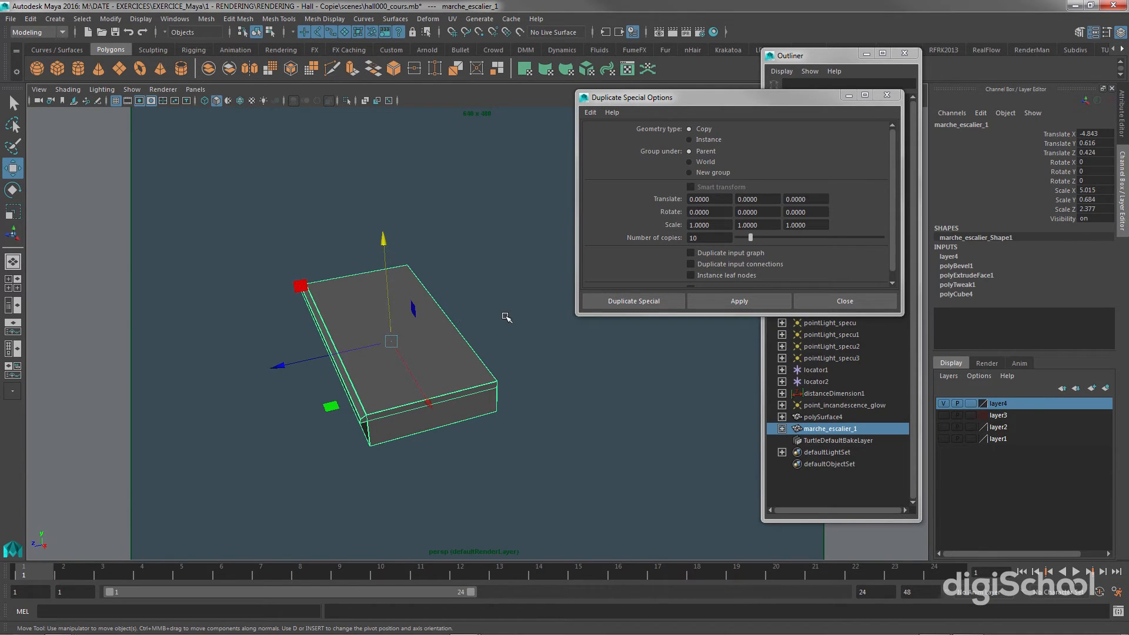
pyautogui.keyDown('alt'); pyautogui.moveTo(448, 351); pyautogui.dragTo(433, 327); pyautogui.keyUp('alt')
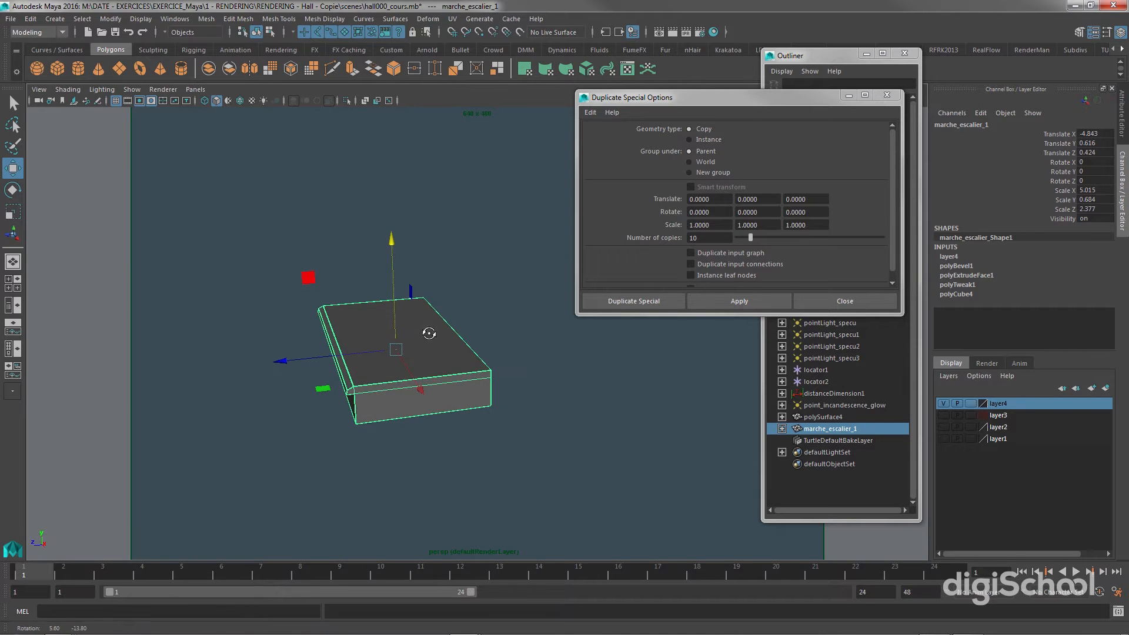
pyautogui.click(392, 238)
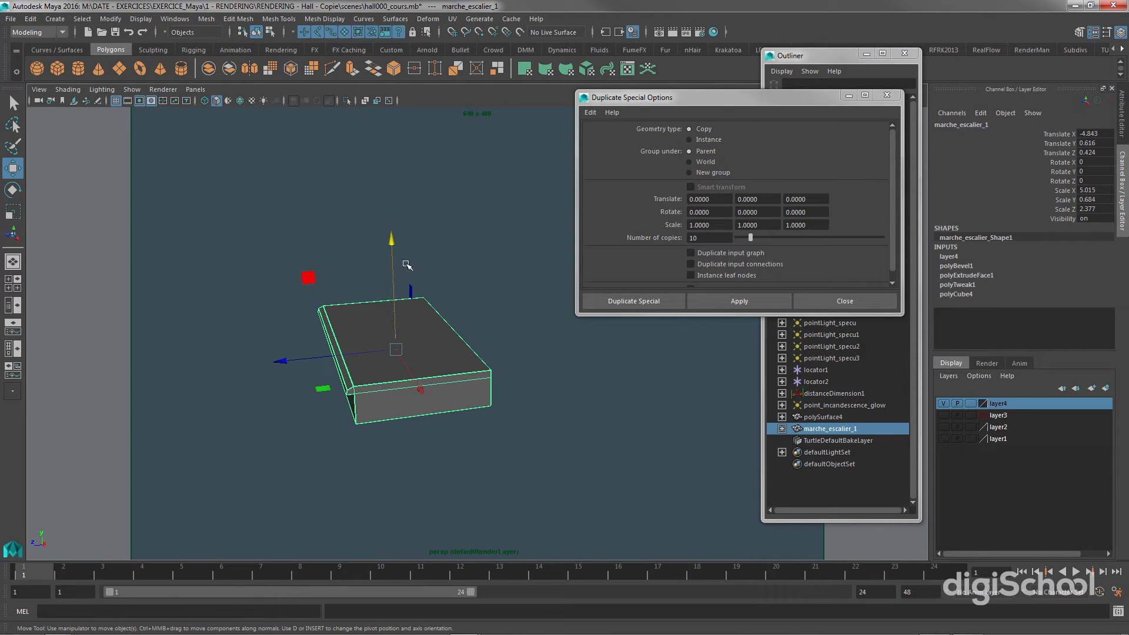
pyautogui.click(712, 200)
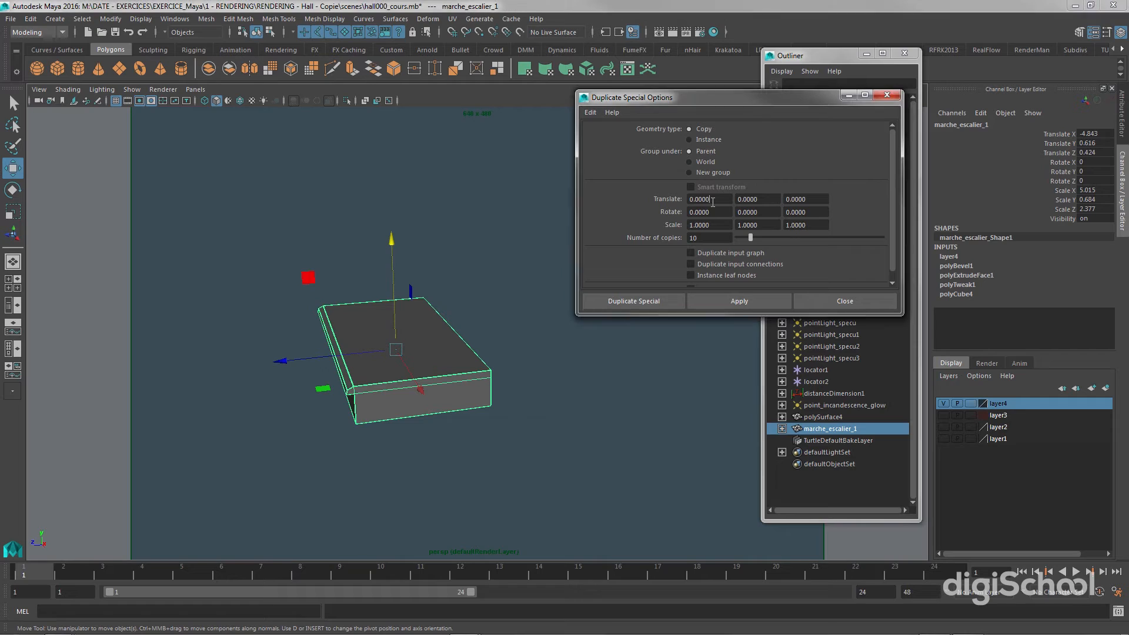
pyautogui.doubleClick(806, 199)
pyautogui.write('-5')
pyautogui.doubleClick(746, 201)
pyautogui.write('5')
pyautogui.press('Return')
pyautogui.write('3')
pyautogui.press('Return')
# Leave room above the step block and apply Duplicate Special to create ten offset copies of marche_escalier_1.
pyautogui.scroll(-4, 361, 365)
pyautogui.keyDown('alt'); pyautogui.moveTo(337, 385); pyautogui.dragTo(230, 486, button='middle'); pyautogui.keyUp('alt')
pyautogui.keyDown('alt'); pyautogui.moveTo(230, 486); pyautogui.dragTo(270, 457); pyautogui.keyUp('alt')
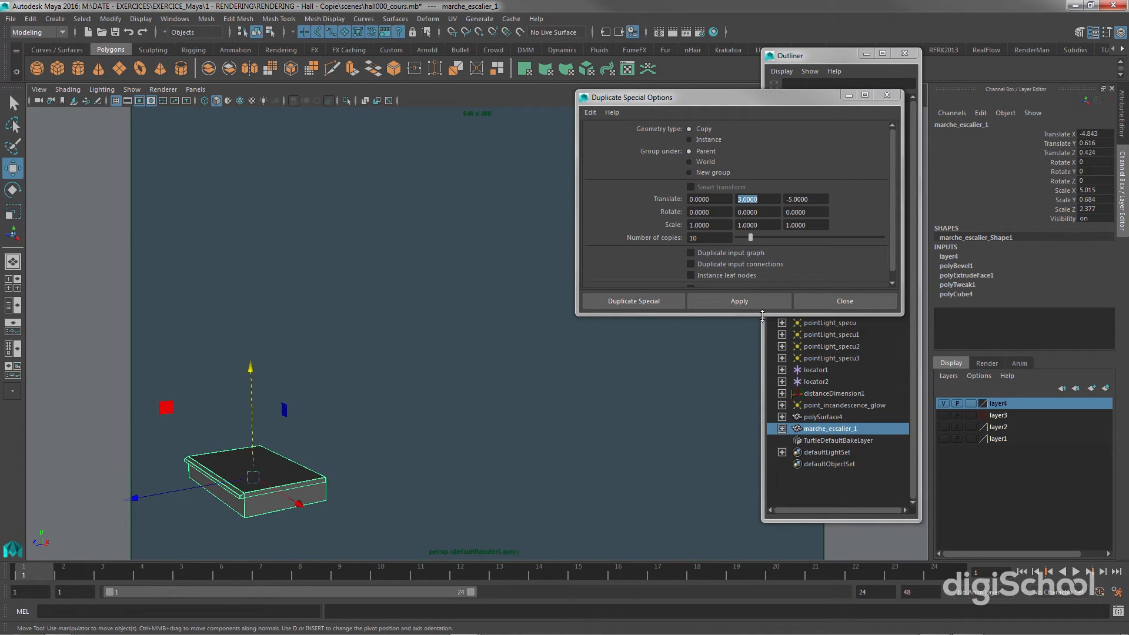
pyautogui.click(739, 301)
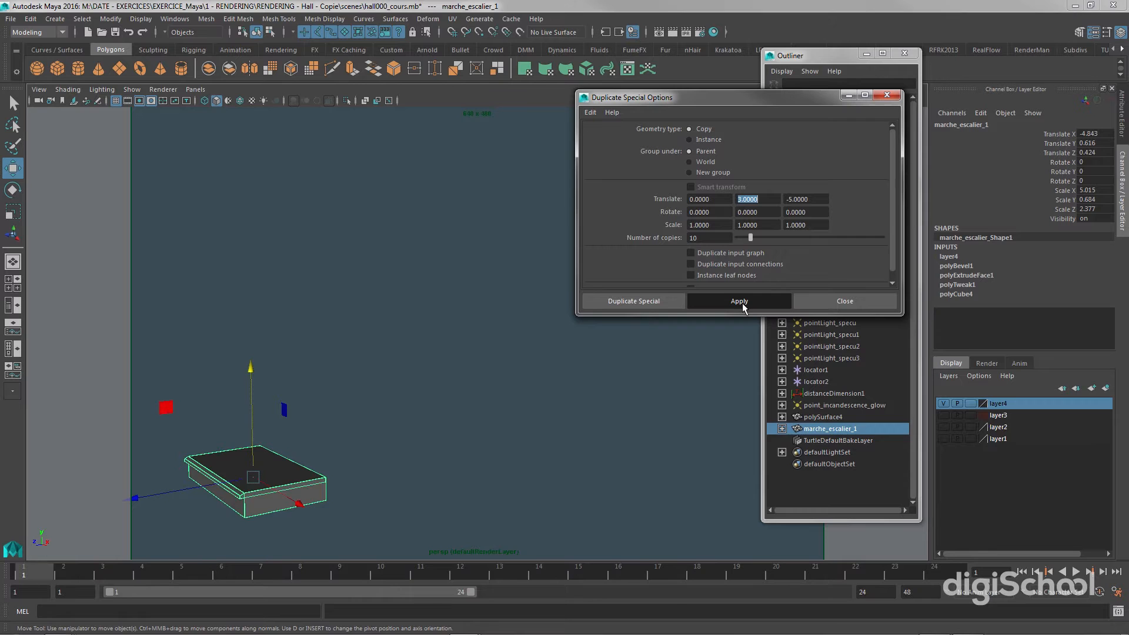
# Examine the spacing of the duplicated steps from several angles, clear of the options dialog, and undo the duplication.
pyautogui.scroll(-4, 541, 397)
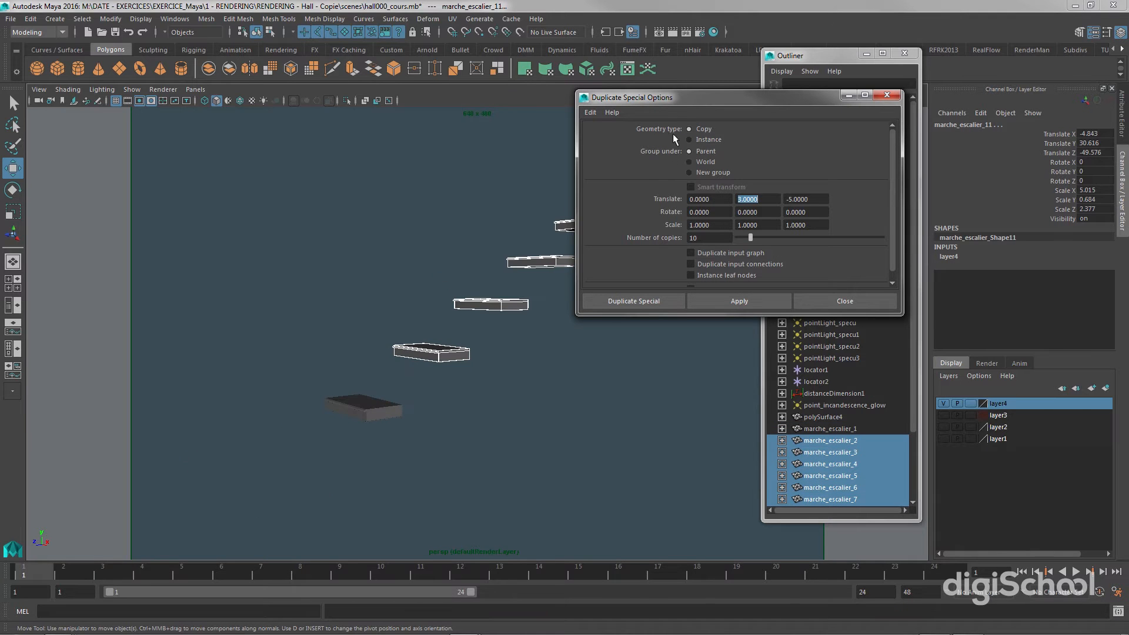
pyautogui.moveTo(669, 100); pyautogui.dragTo(834, 147)
pyautogui.keyDown('alt'); pyautogui.moveTo(588, 276); pyautogui.dragTo(590, 360); pyautogui.keyUp('alt')
pyautogui.keyDown('alt'); pyautogui.moveTo(592, 319); pyautogui.dragTo(491, 568, button='middle'); pyautogui.keyUp('alt')
pyautogui.keyDown('alt'); pyautogui.moveTo(506, 524); pyautogui.dragTo(499, 406, button='middle'); pyautogui.keyUp('alt')
pyautogui.keyDown('alt'); pyautogui.moveTo(500, 406); pyautogui.dragTo(433, 419); pyautogui.keyUp('alt')
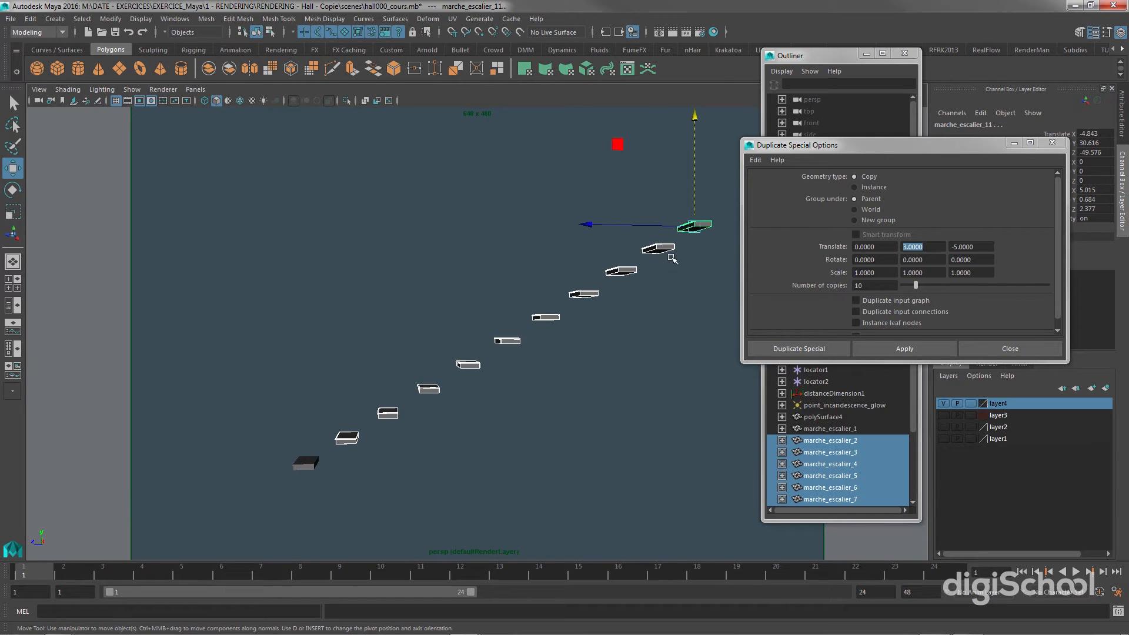
pyautogui.keyDown('alt'); pyautogui.moveTo(294, 502); pyautogui.dragTo(331, 497); pyautogui.keyUp('alt')
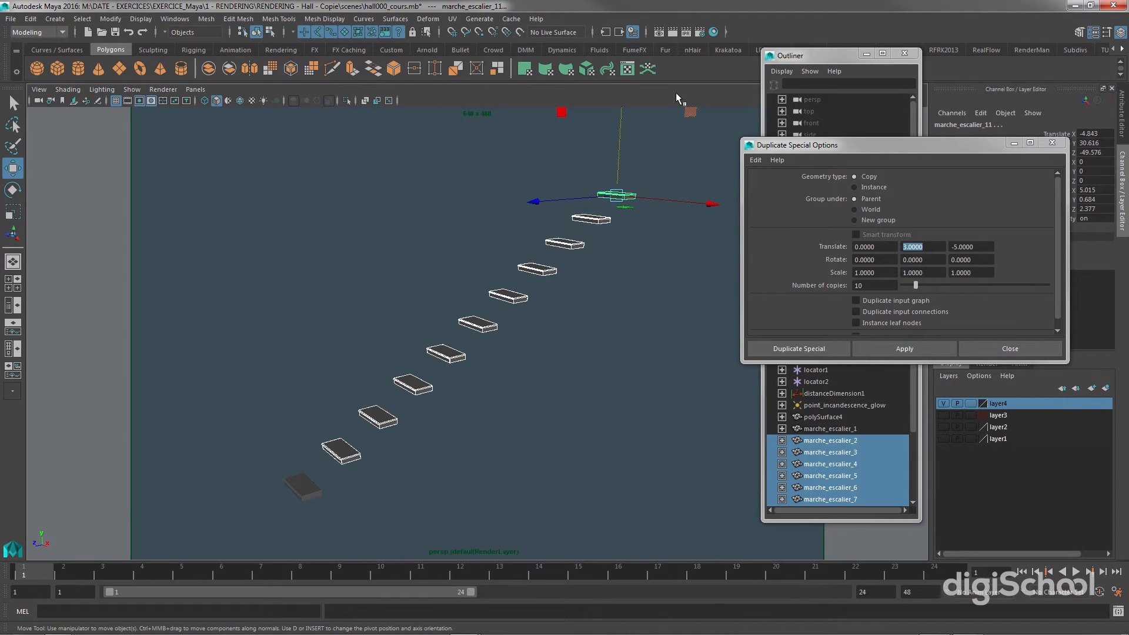
pyautogui.hotkey('ctrl', 'z')
pyautogui.keyDown('alt'); pyautogui.moveTo(402, 404); pyautogui.dragTo(363, 425); pyautogui.keyUp('alt')
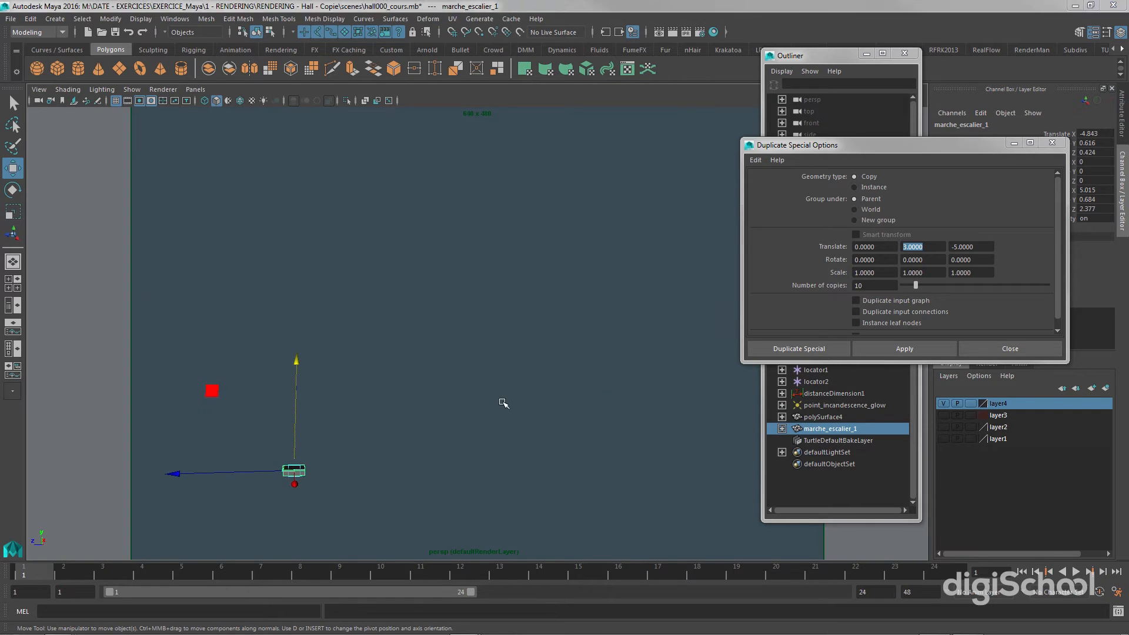
# Switch to the side view, frame marche_escalier_1 closely and display the grid.
pyautogui.press('space')
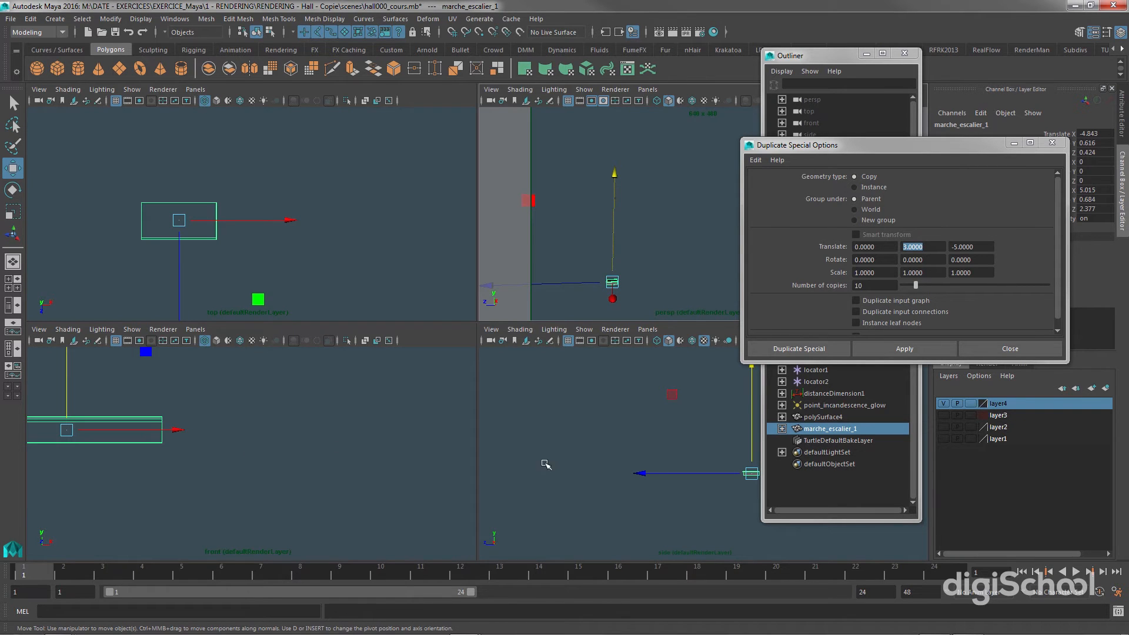
pyautogui.press('space')
pyautogui.scroll(6, 571, 475)
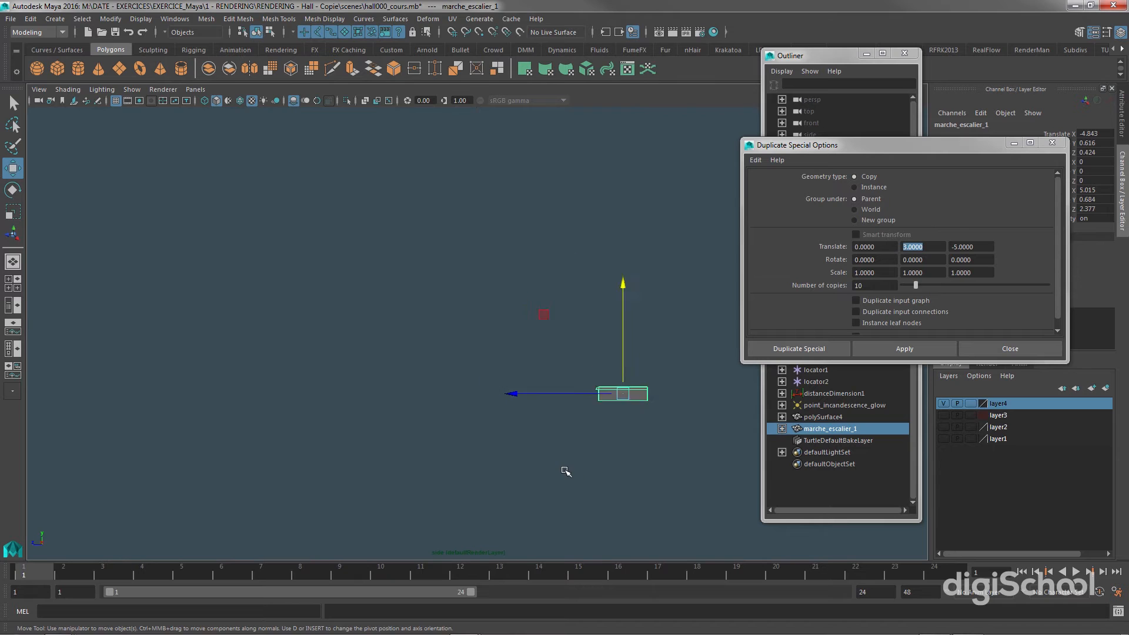
pyautogui.keyDown('alt'); pyautogui.moveTo(636, 476); pyautogui.dragTo(403, 341, button='middle'); pyautogui.keyUp('alt')
pyautogui.scroll(6, 425, 448)
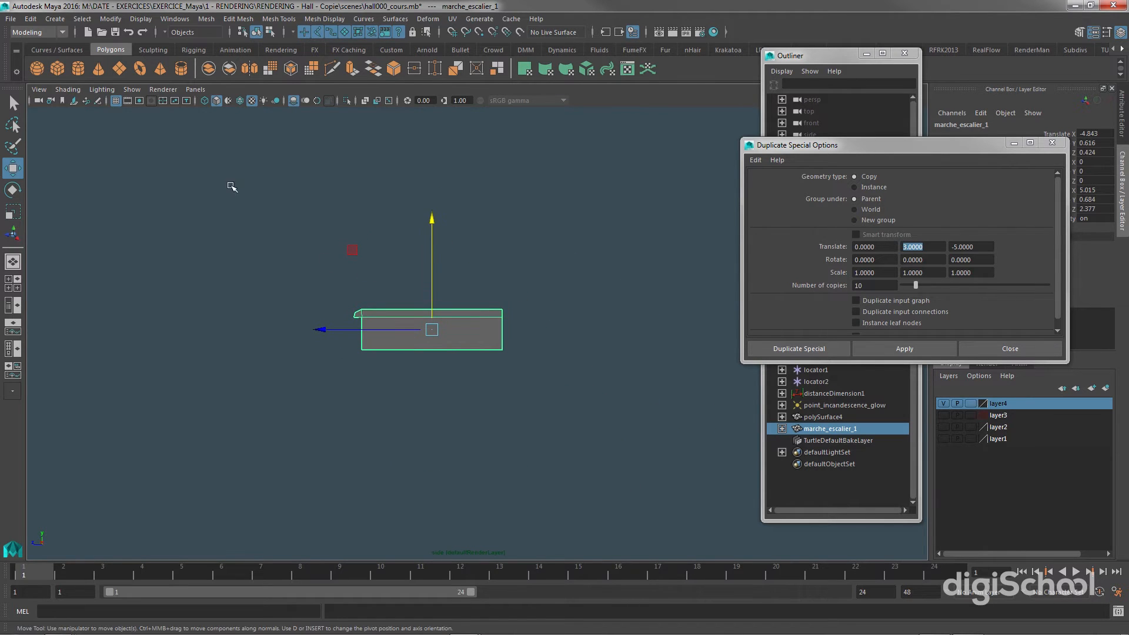
pyautogui.click(110, 19)
pyautogui.click(152, 50)
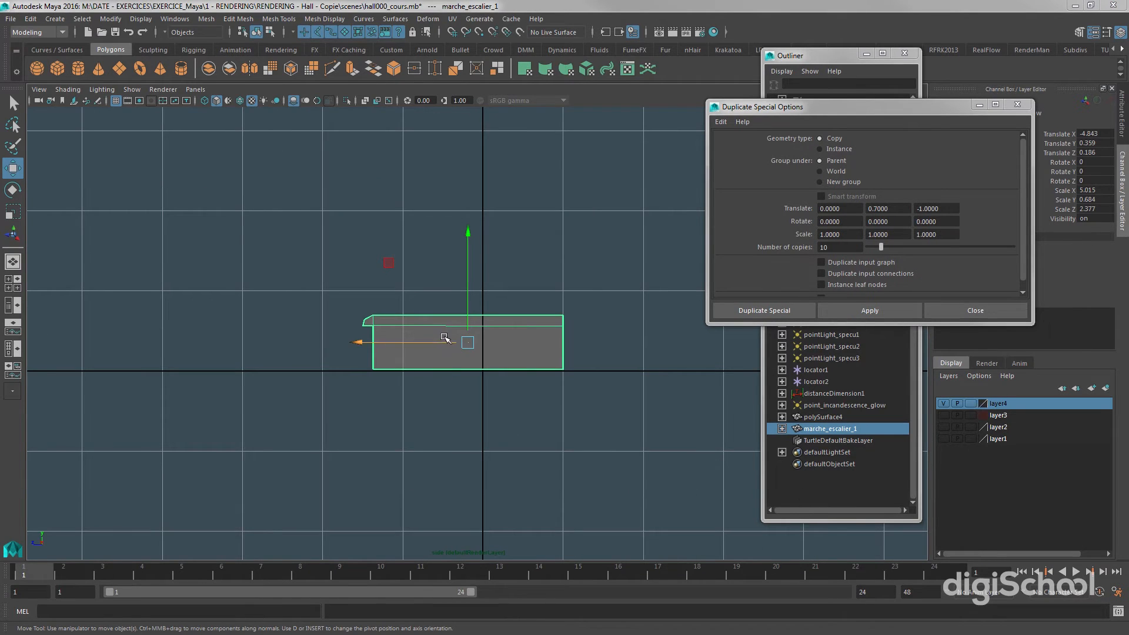
# Hide the grid in the side view and display it again.
pyautogui.click(140, 18)
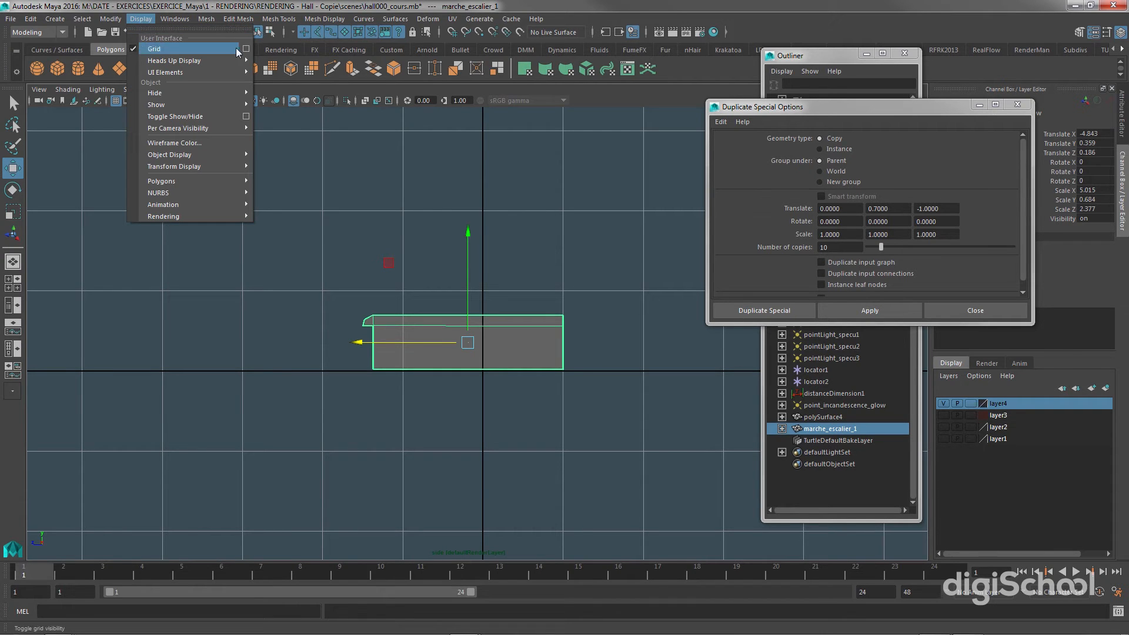
pyautogui.click(134, 51)
pyautogui.click(141, 18)
pyautogui.click(143, 51)
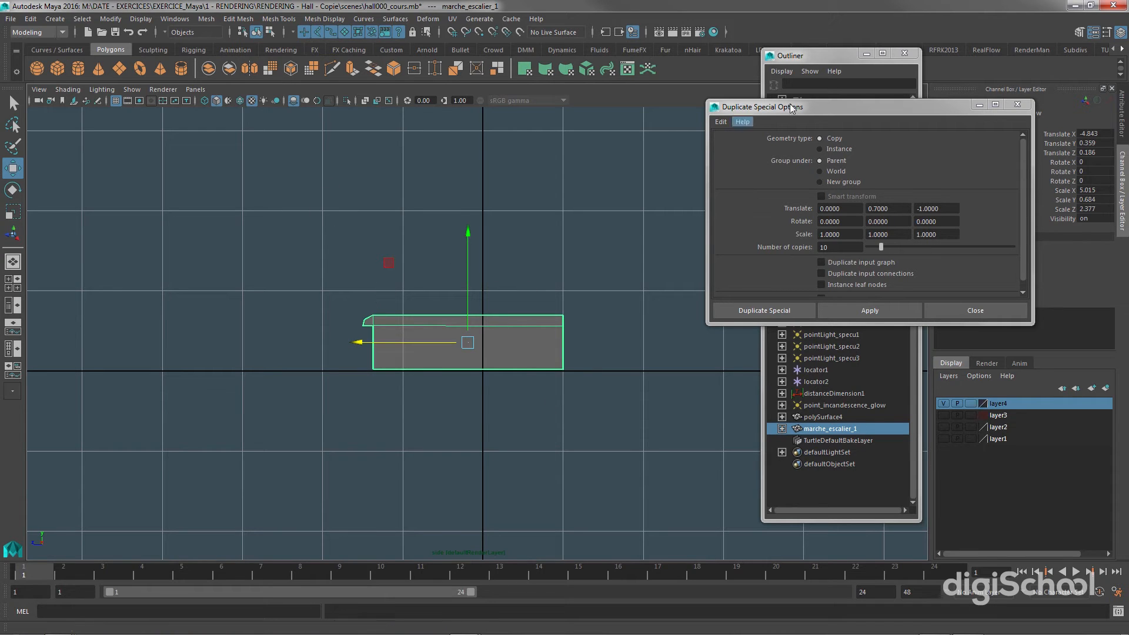
# Measure the step block's depth in the side view with the Distance Tool, from its lower front corner to its lower rear corner.
pyautogui.moveTo(791, 107); pyautogui.dragTo(698, 102)
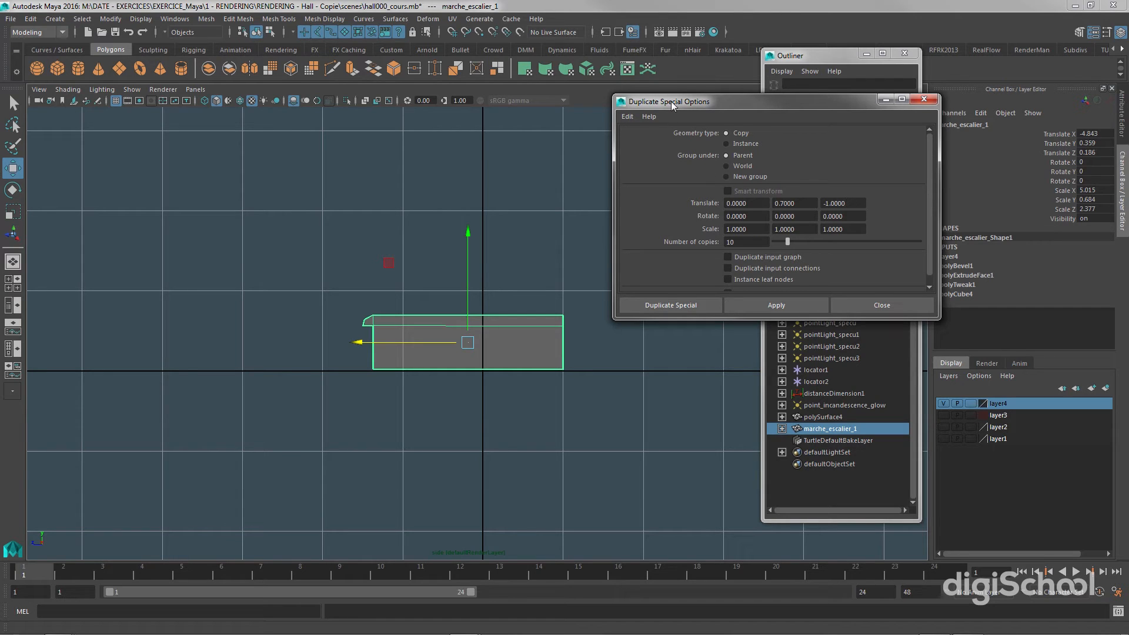
pyautogui.moveTo(672, 105); pyautogui.dragTo(715, 111)
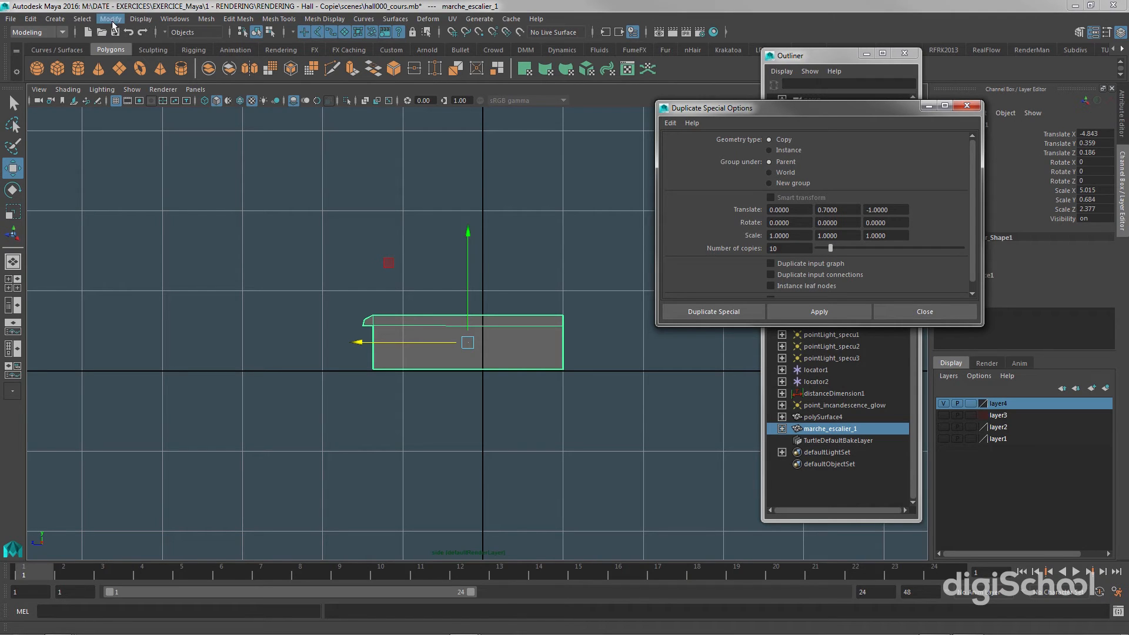
pyautogui.click(59, 19)
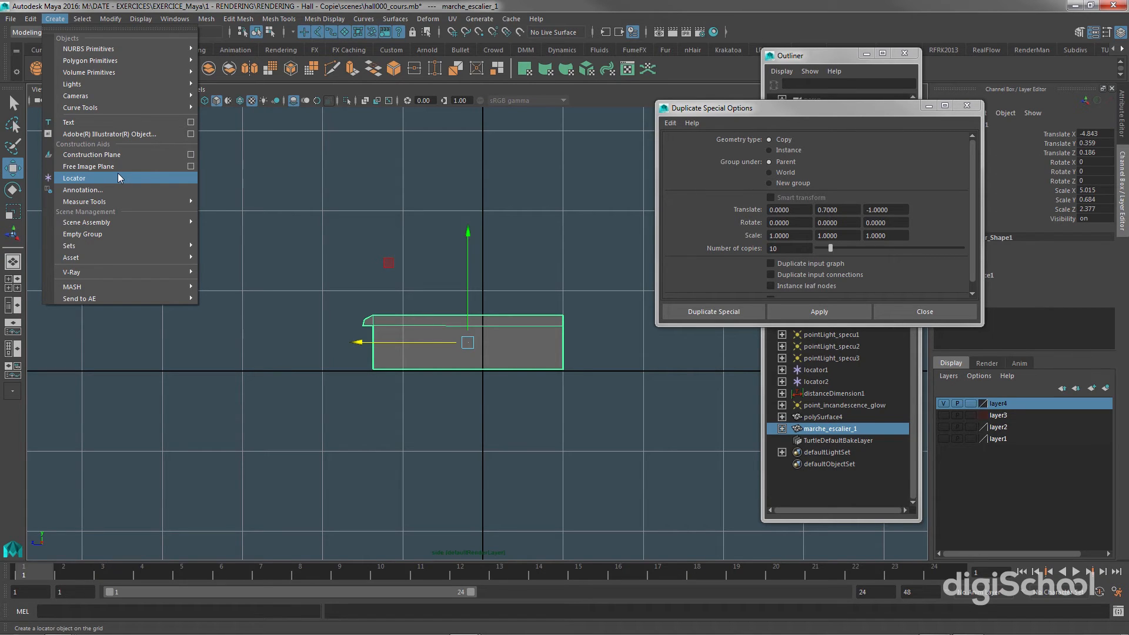
pyautogui.moveTo(116, 200)
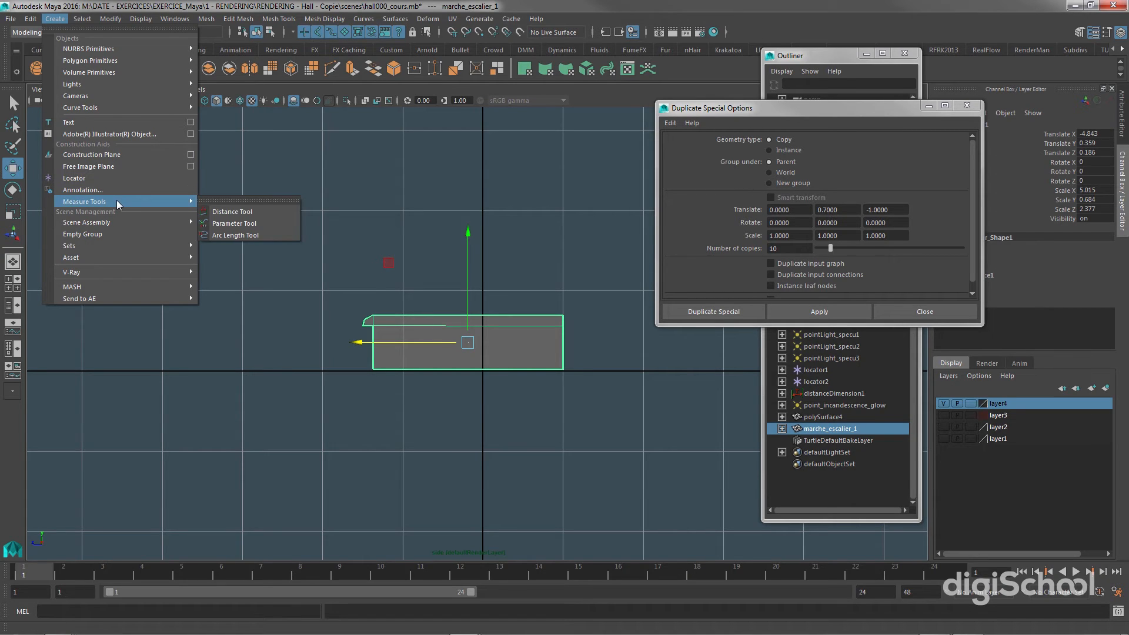
pyautogui.click(227, 214)
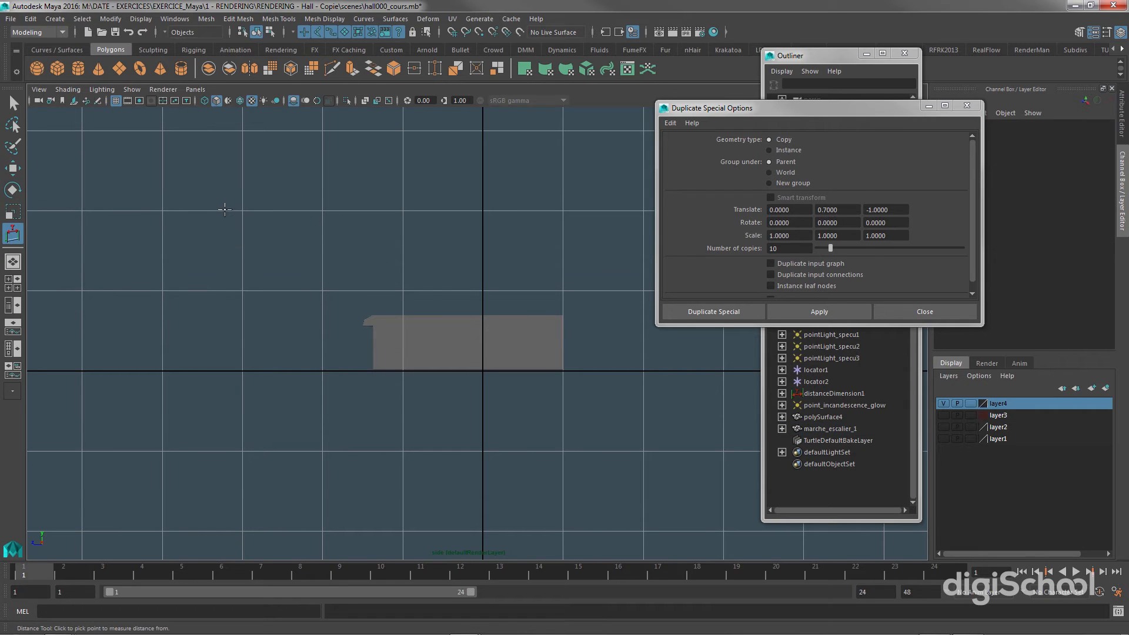
pyautogui.click(372, 369)
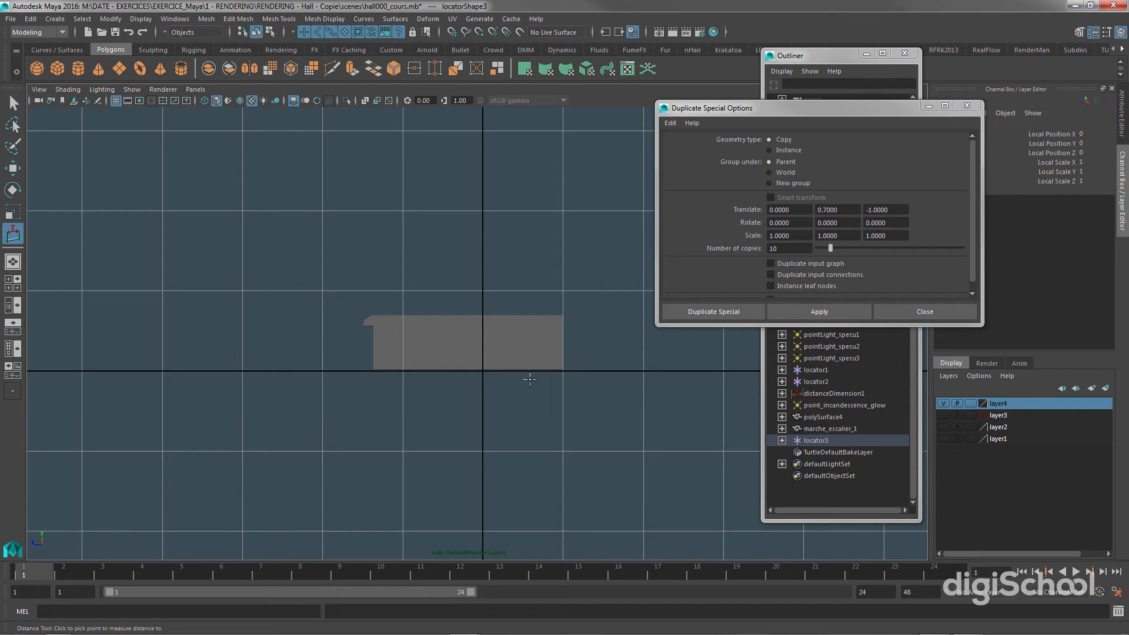
pyautogui.click(562, 369)
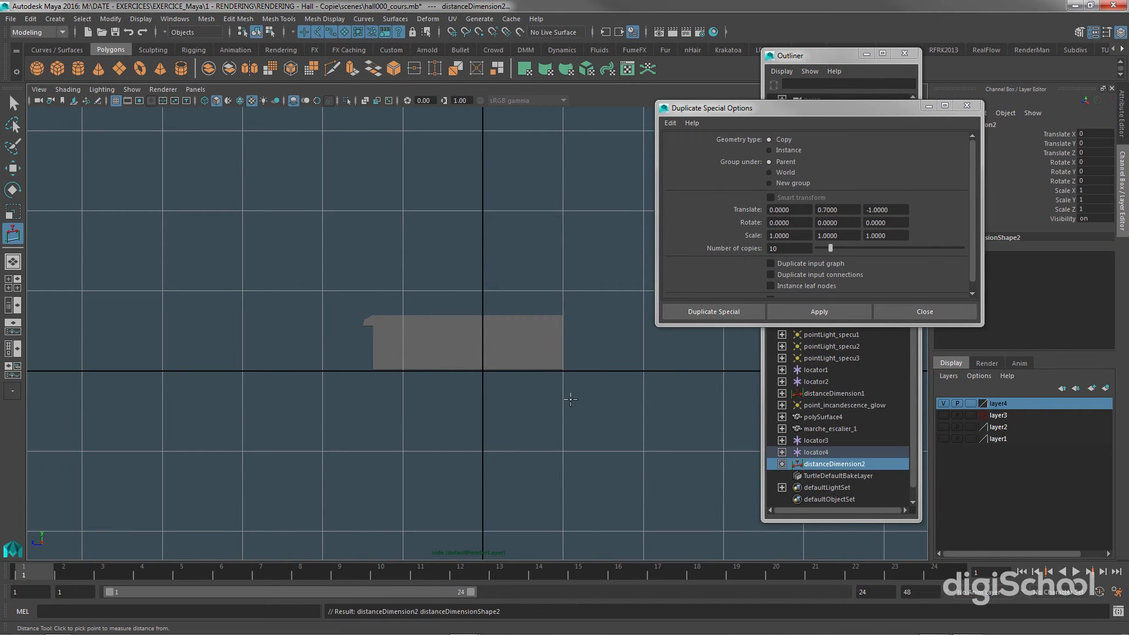
pyautogui.press('w')
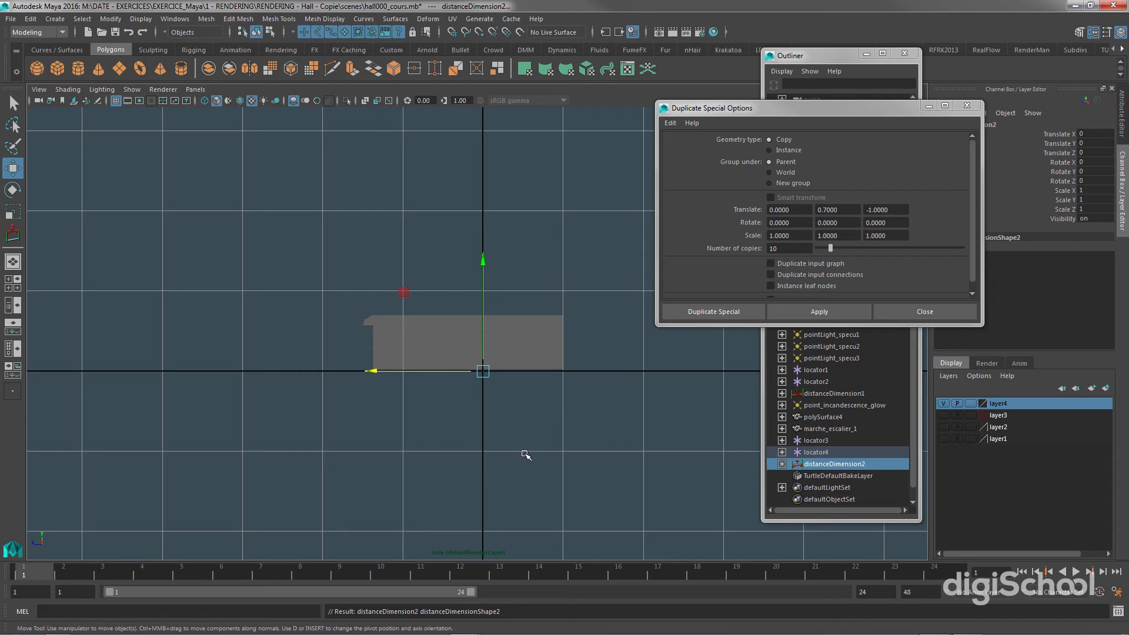
pyautogui.click(439, 423)
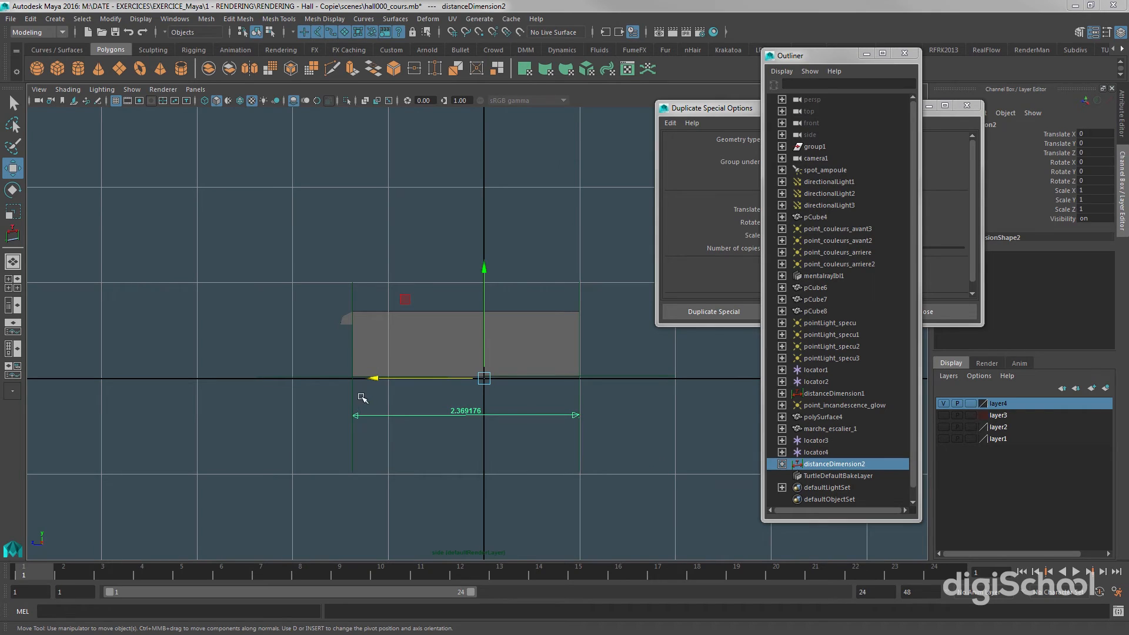
# Move locator3 to the step block's upper rear corner, about 0.71 in Y and -1.00 in Z, to measure the block's height.
pyautogui.click(813, 451)
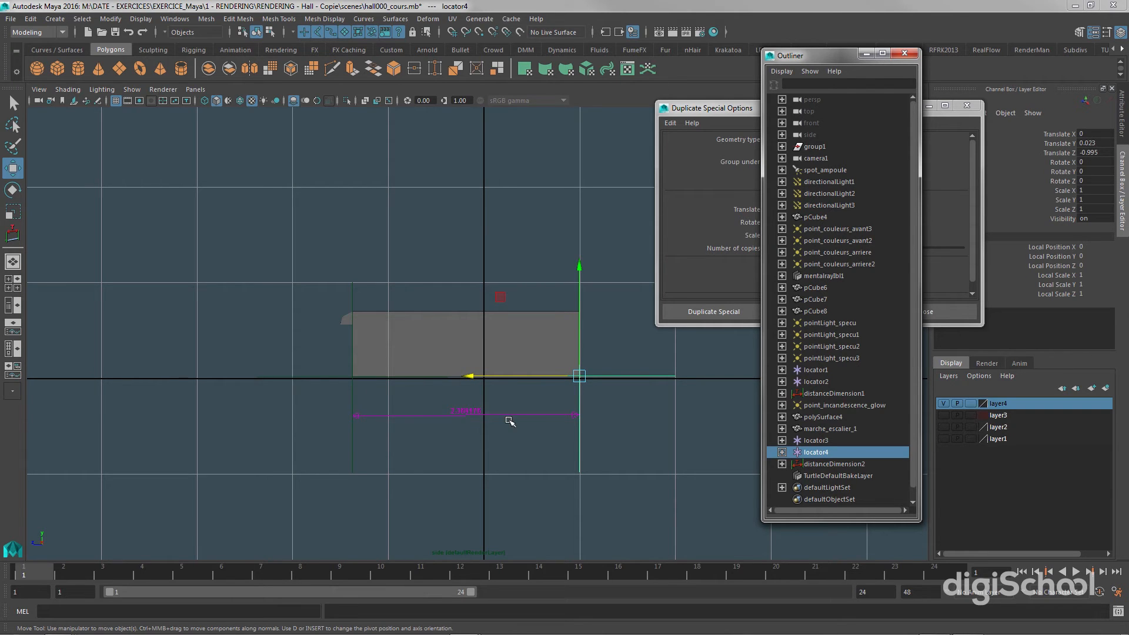
pyautogui.scroll(2, 507, 413)
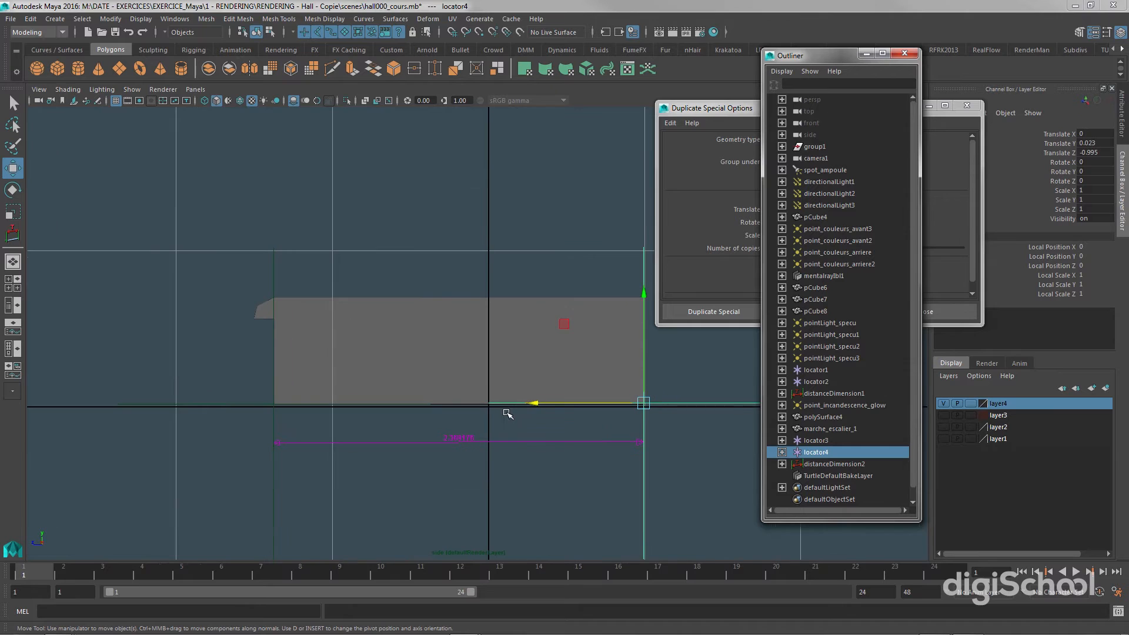
pyautogui.scroll(-5, 507, 413)
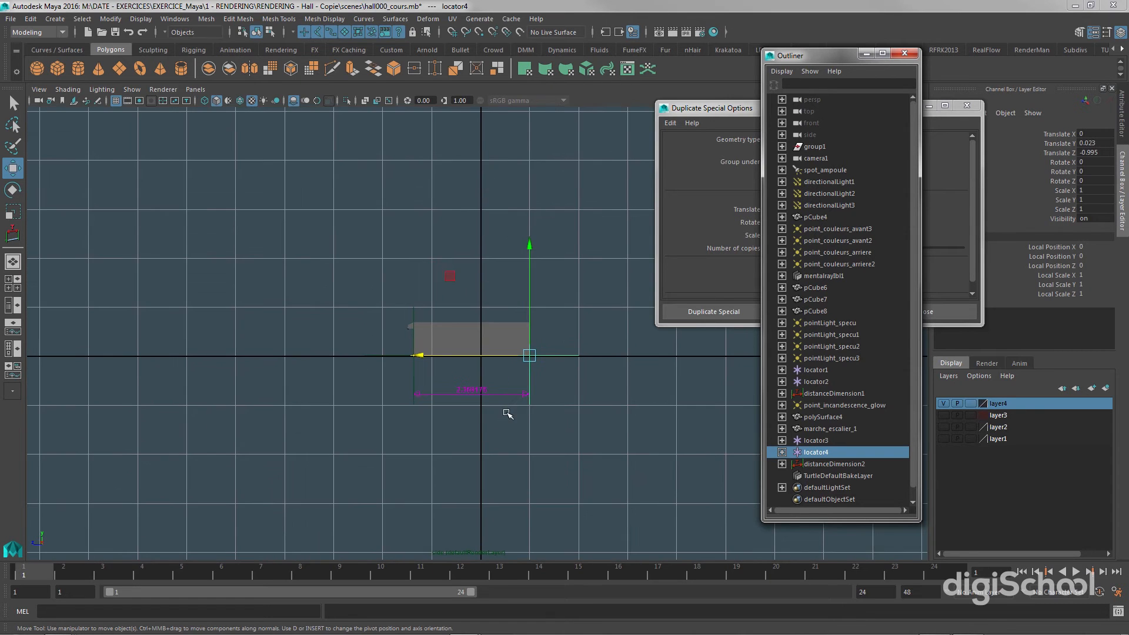
pyautogui.scroll(3, 566, 404)
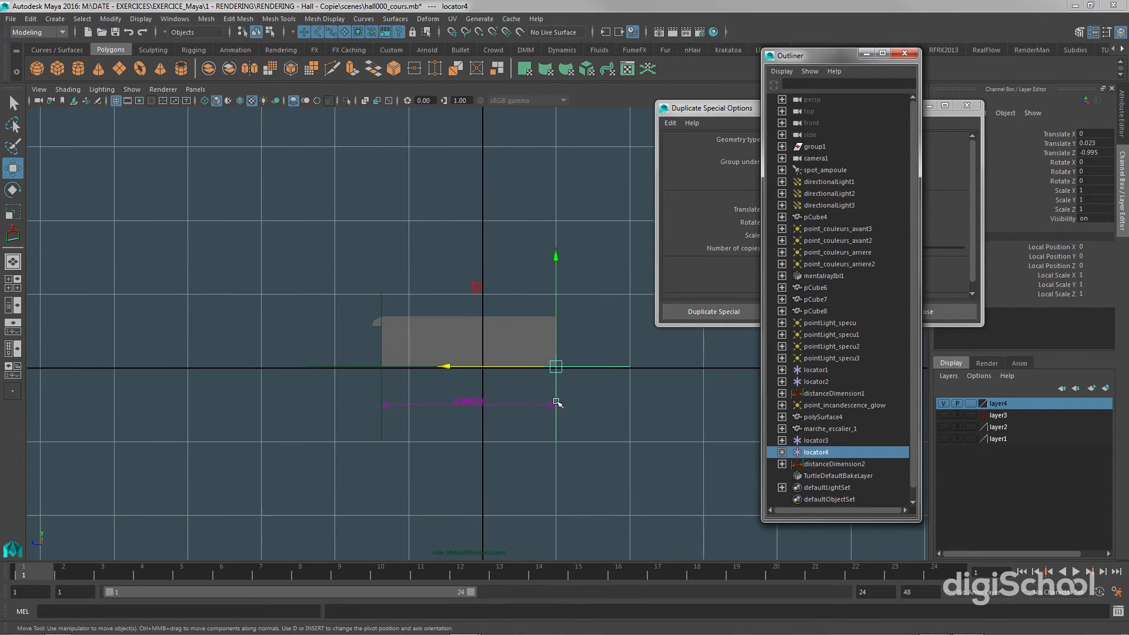
pyautogui.click(382, 388)
pyautogui.moveTo(383, 367); pyautogui.dragTo(558, 316)
pyautogui.scroll(3, 549, 373)
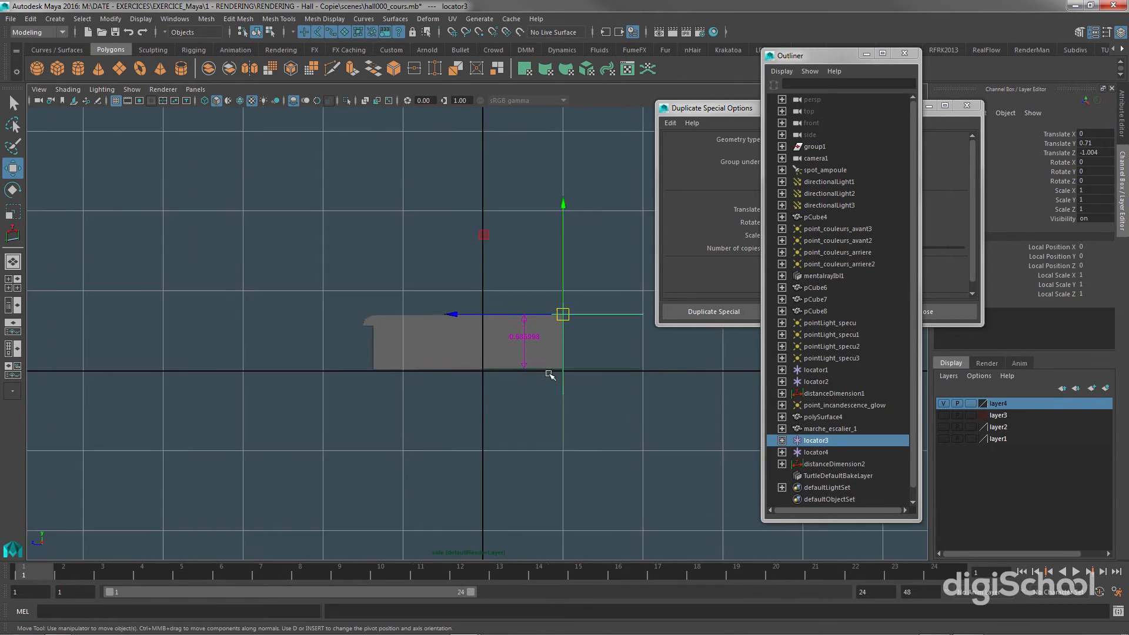
# Check closely how locator3 and locator4 line up with the step block's upper and lower rear corners.
pyautogui.keyDown('alt'); pyautogui.moveTo(547, 384); pyautogui.dragTo(458, 392, button='middle'); pyautogui.keyUp('alt')
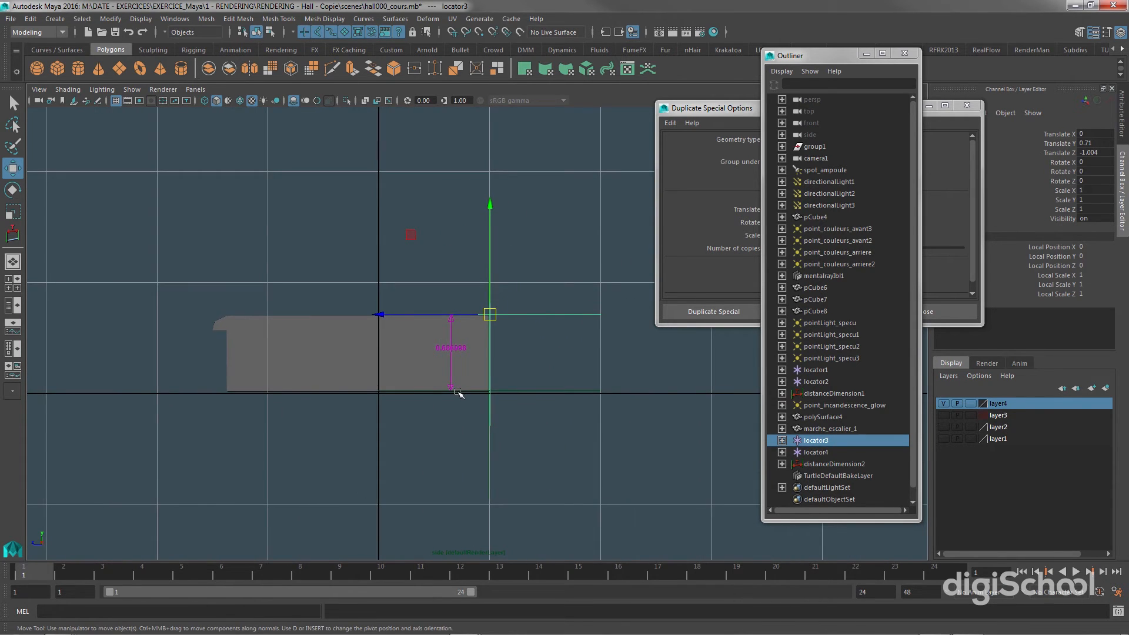
pyautogui.scroll(3, 458, 393)
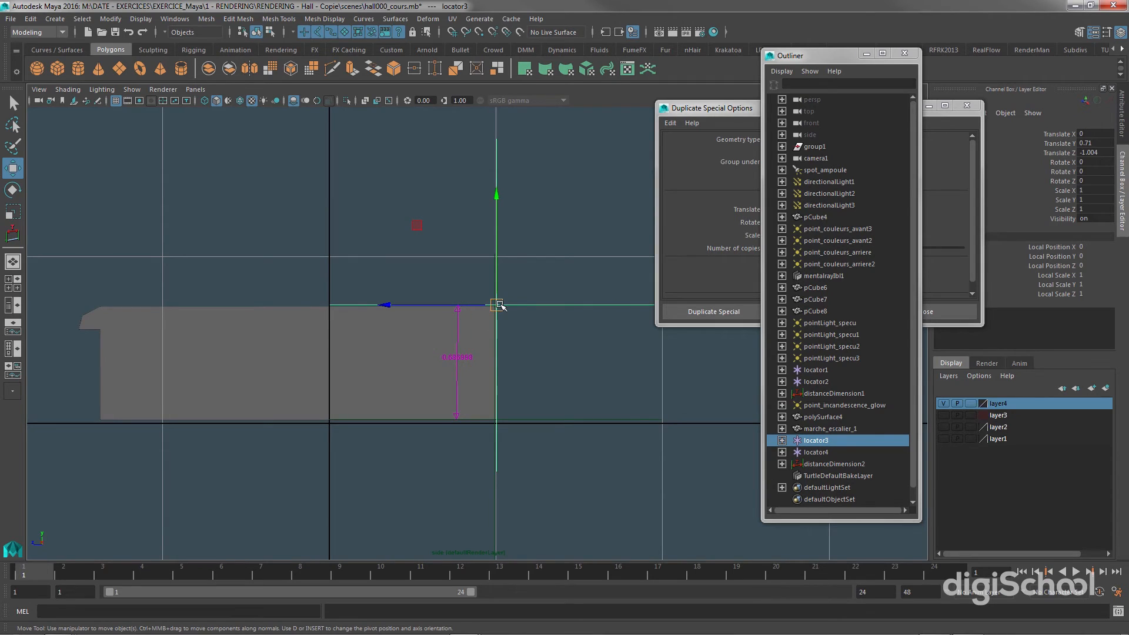
pyautogui.click(524, 419)
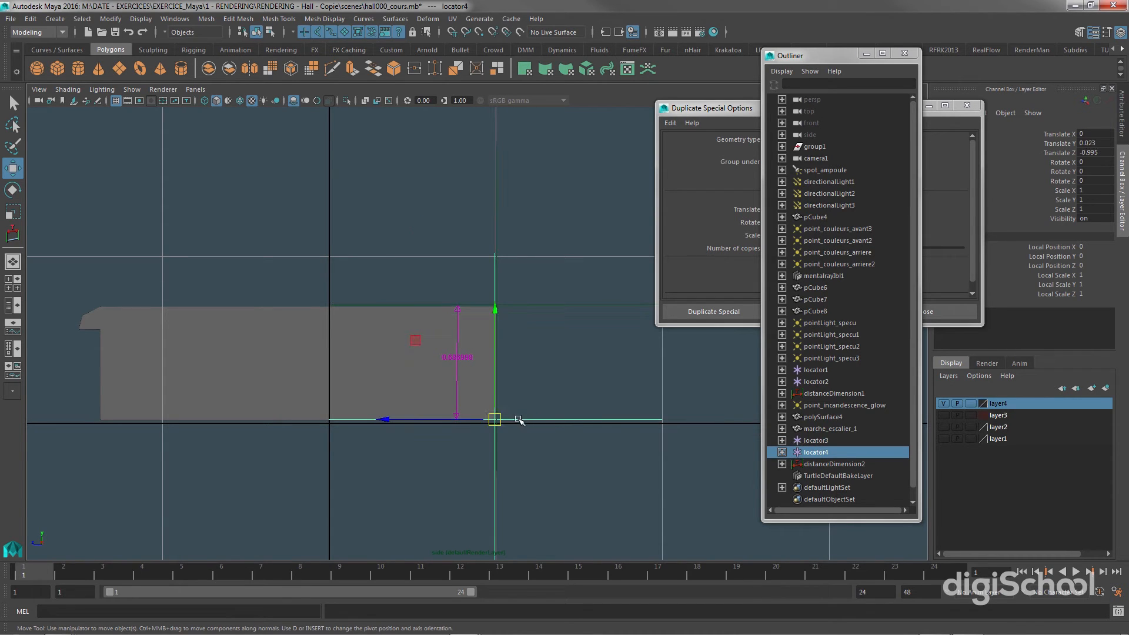
pyautogui.click(525, 308)
pyautogui.scroll(-3, 524, 369)
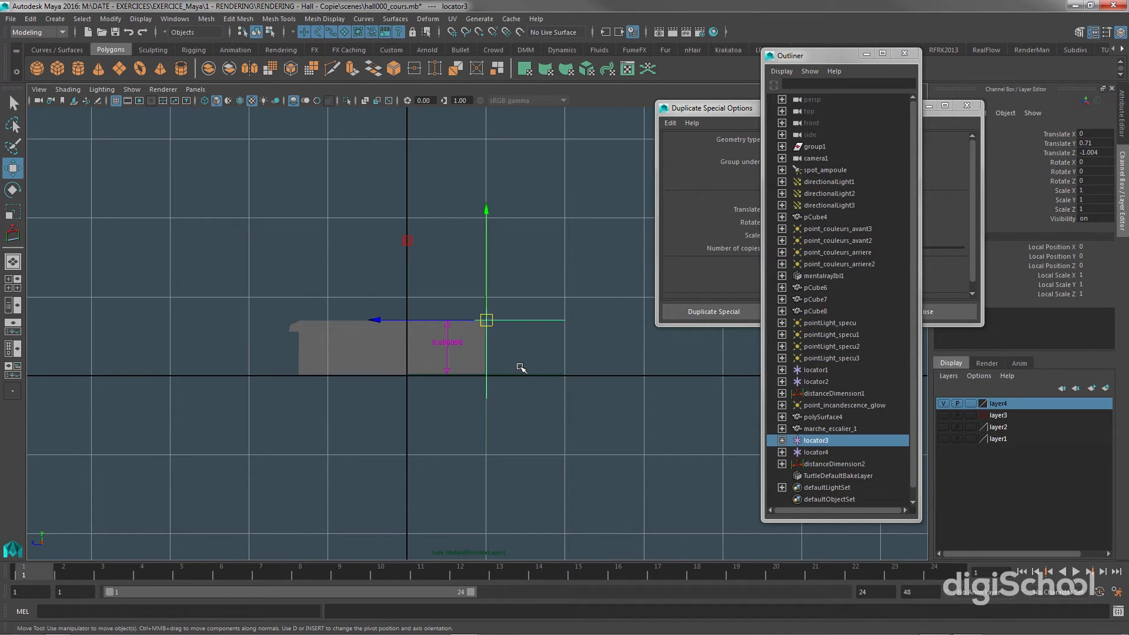
pyautogui.scroll(2, 521, 368)
pyautogui.keyDown('alt'); pyautogui.moveTo(517, 366); pyautogui.dragTo(578, 369, button='middle'); pyautogui.keyUp('alt')
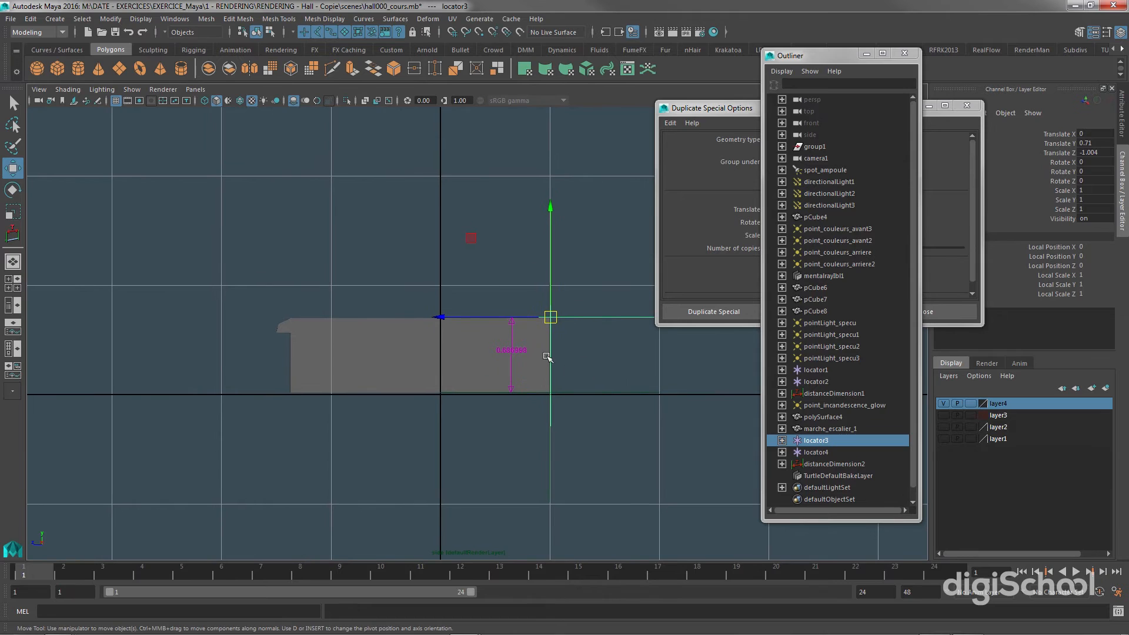
# Turn on the polygon vertex display for marche_escalier_1.
pyautogui.click(365, 357)
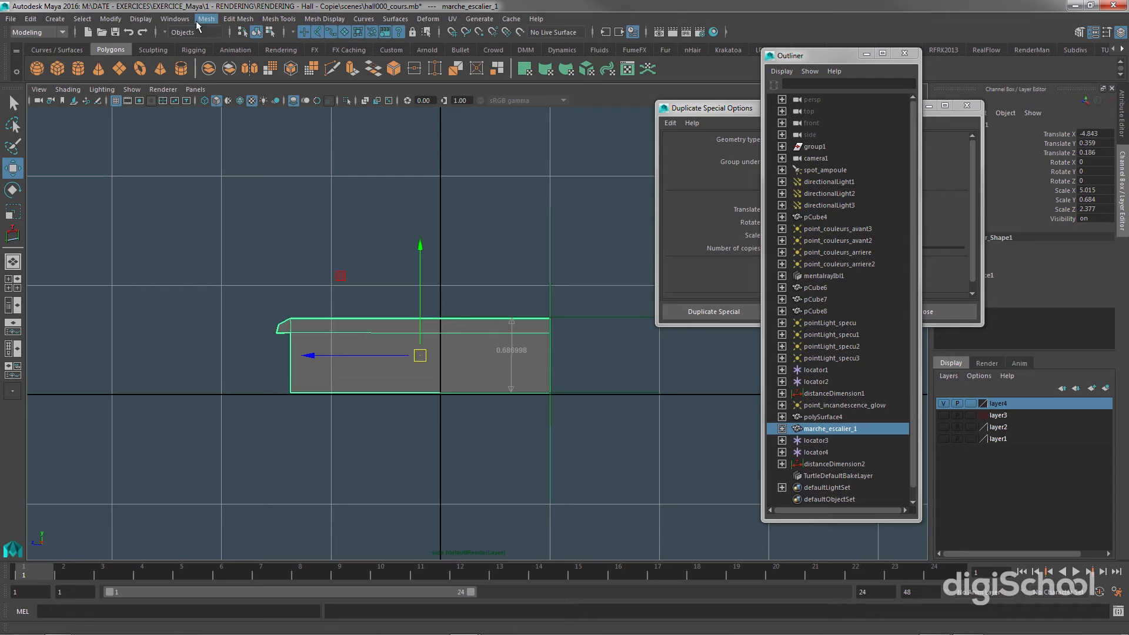
pyautogui.click(145, 20)
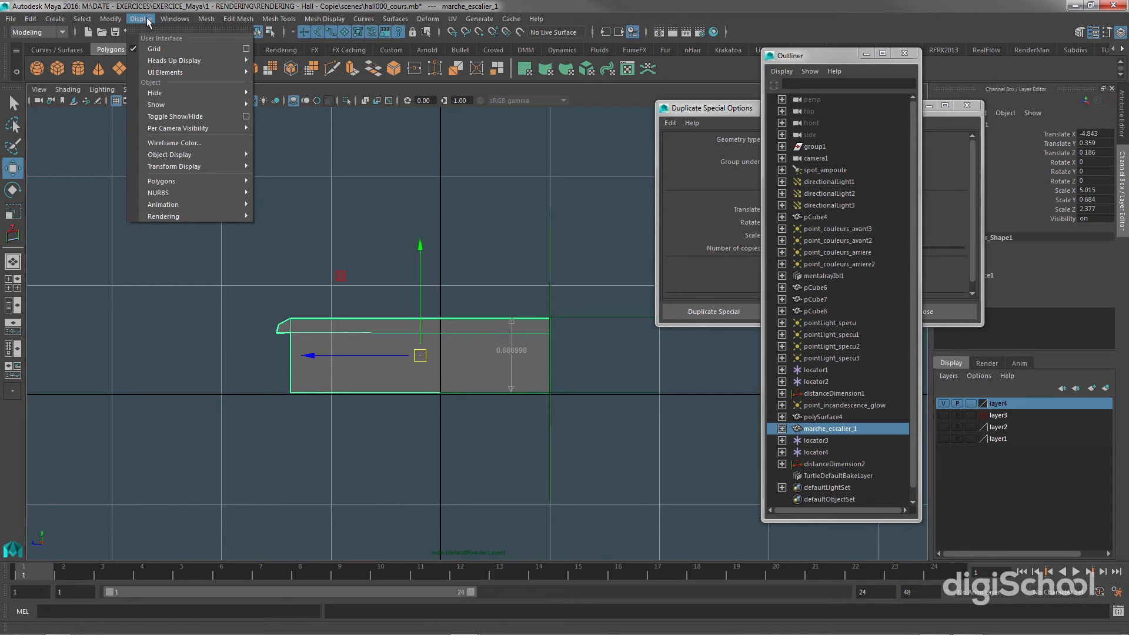
pyautogui.moveTo(183, 167)
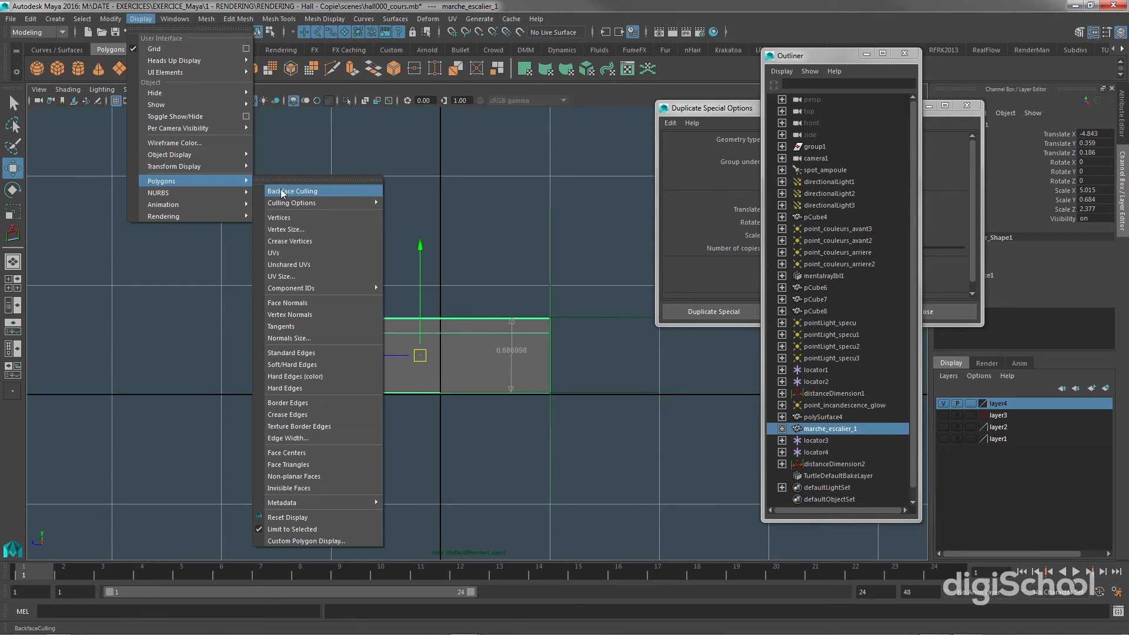
pyautogui.click(284, 220)
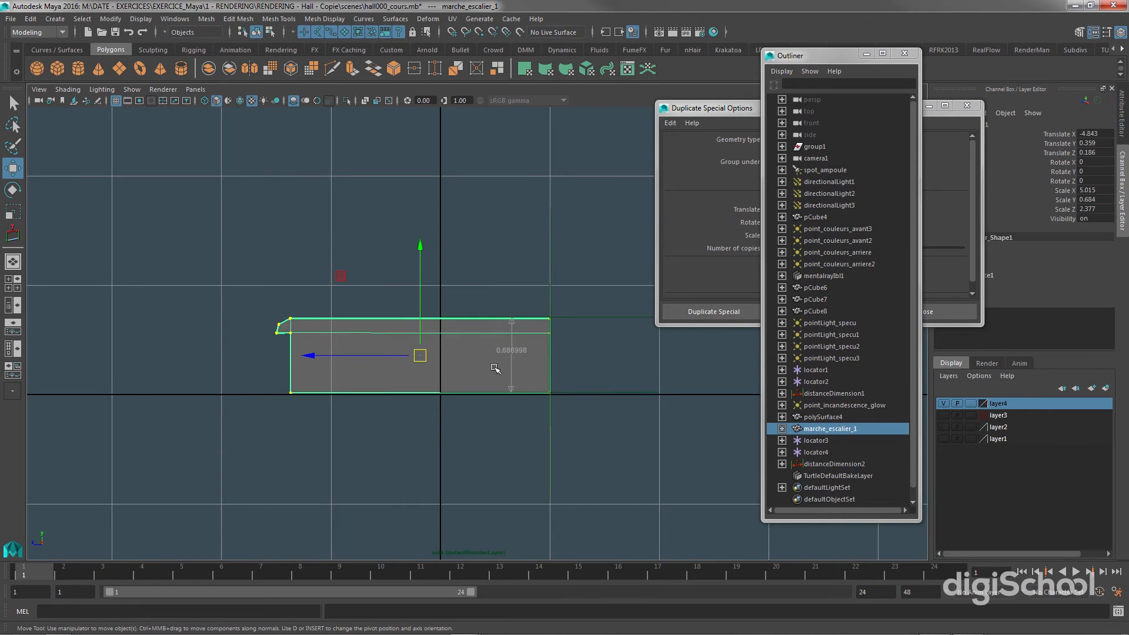
# Move both locators off the step block's rear corners, with locator3 at about 0.83 in Y and -1.23 in Z and locator4 below the block.
pyautogui.scroll(2, 499, 363)
pyautogui.scroll(3, 499, 362)
pyautogui.keyDown('alt'); pyautogui.moveTo(497, 362); pyautogui.dragTo(484, 312, button='middle'); pyautogui.keyUp('alt')
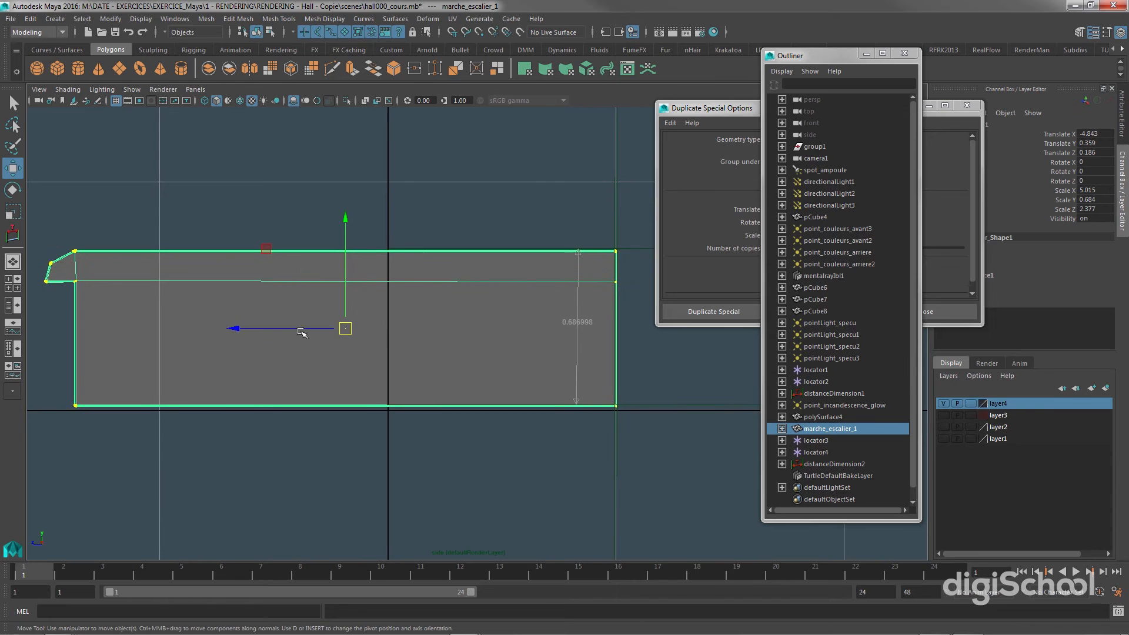
pyautogui.keyDown('alt'); pyautogui.moveTo(588, 360); pyautogui.dragTo(517, 347, button='middle'); pyautogui.keyUp('alt')
pyautogui.click(586, 238)
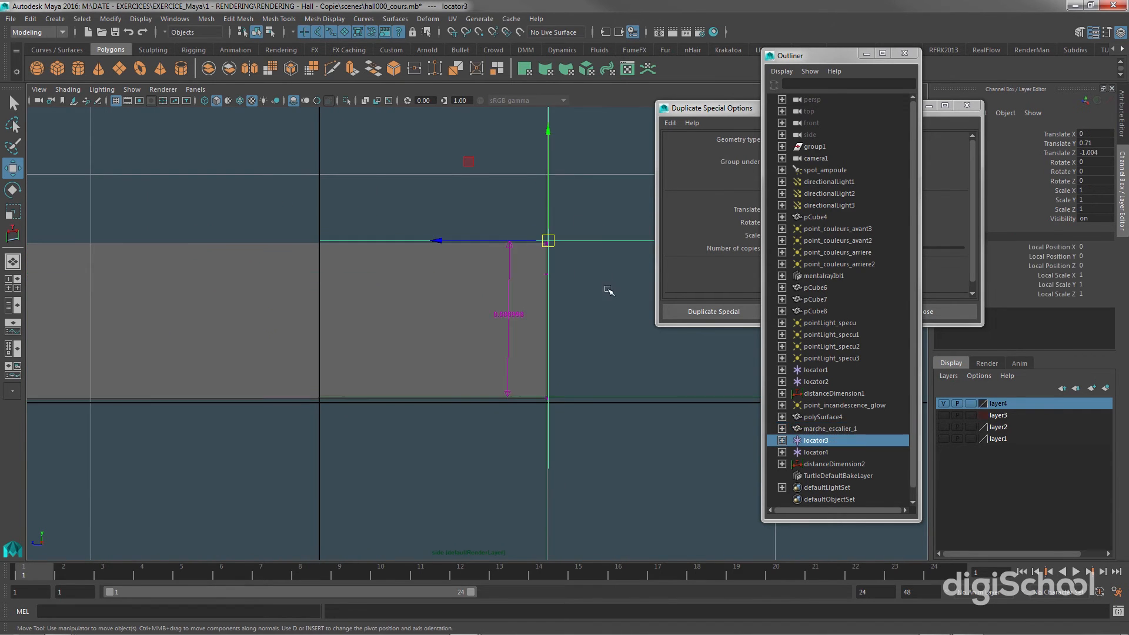
pyautogui.moveTo(549, 241); pyautogui.dragTo(600, 210)
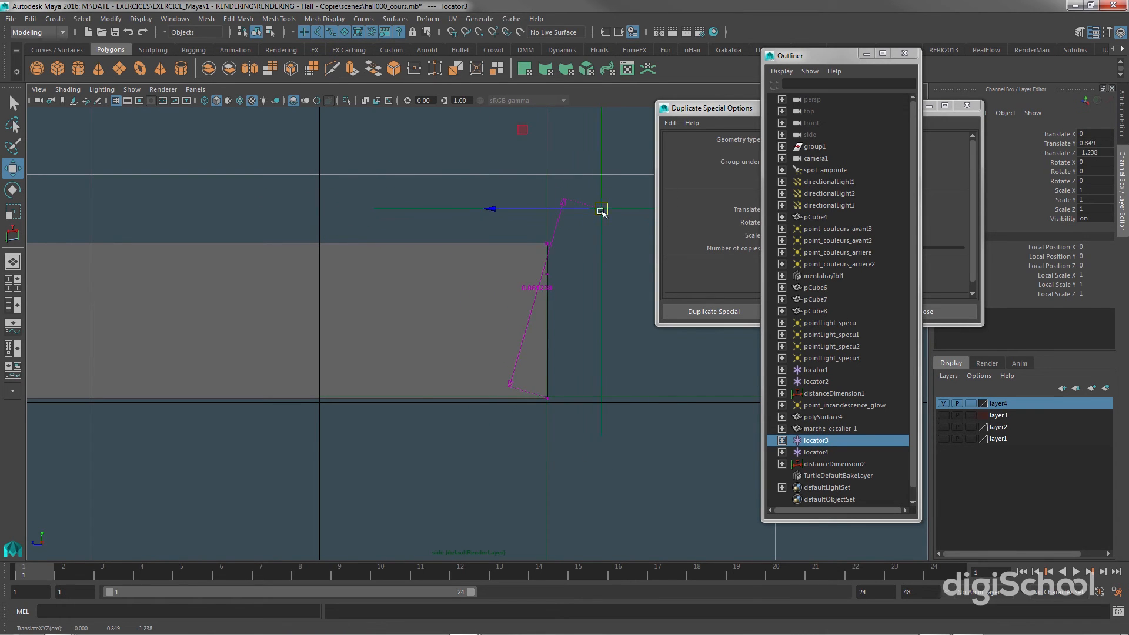
pyautogui.click(555, 400)
pyautogui.moveTo(555, 401); pyautogui.dragTo(584, 453)
pyautogui.click(601, 211)
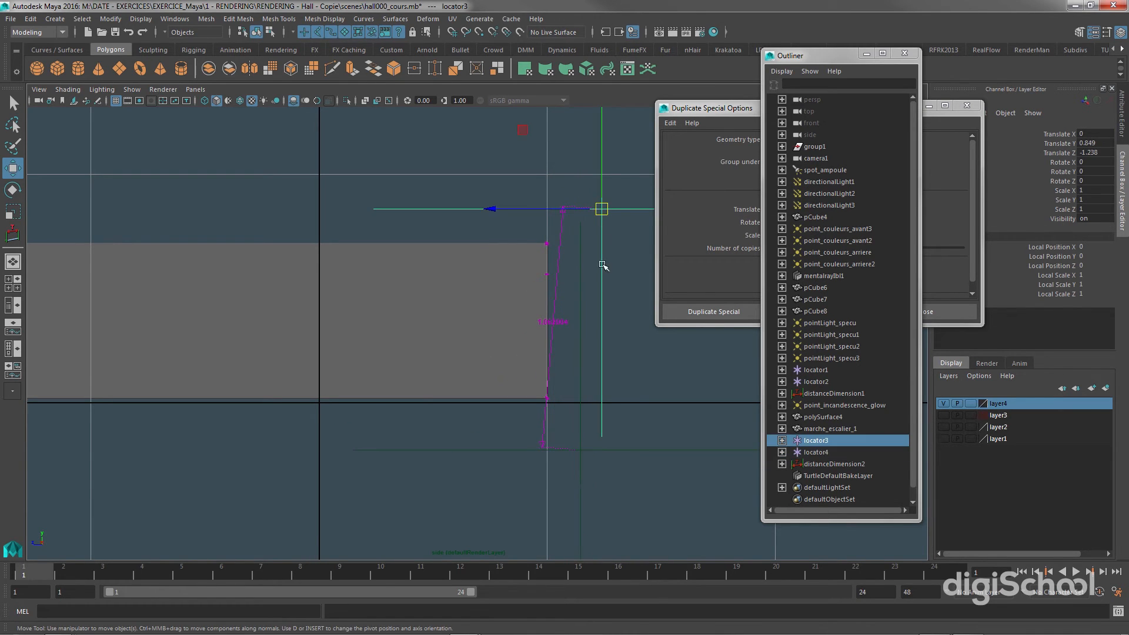
pyautogui.moveTo(608, 218); pyautogui.dragTo(605, 222)
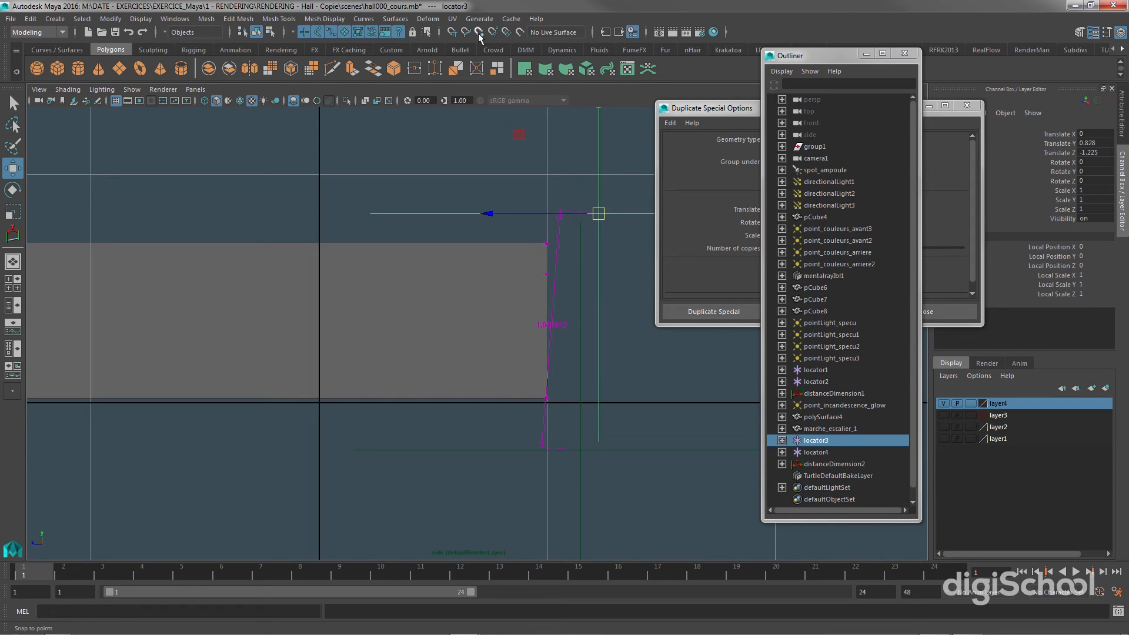
# Enable Snap to points and snap locator3 to the step block's upper rear vertex and locator4 to its lower rear vertex.
pyautogui.click(479, 33)
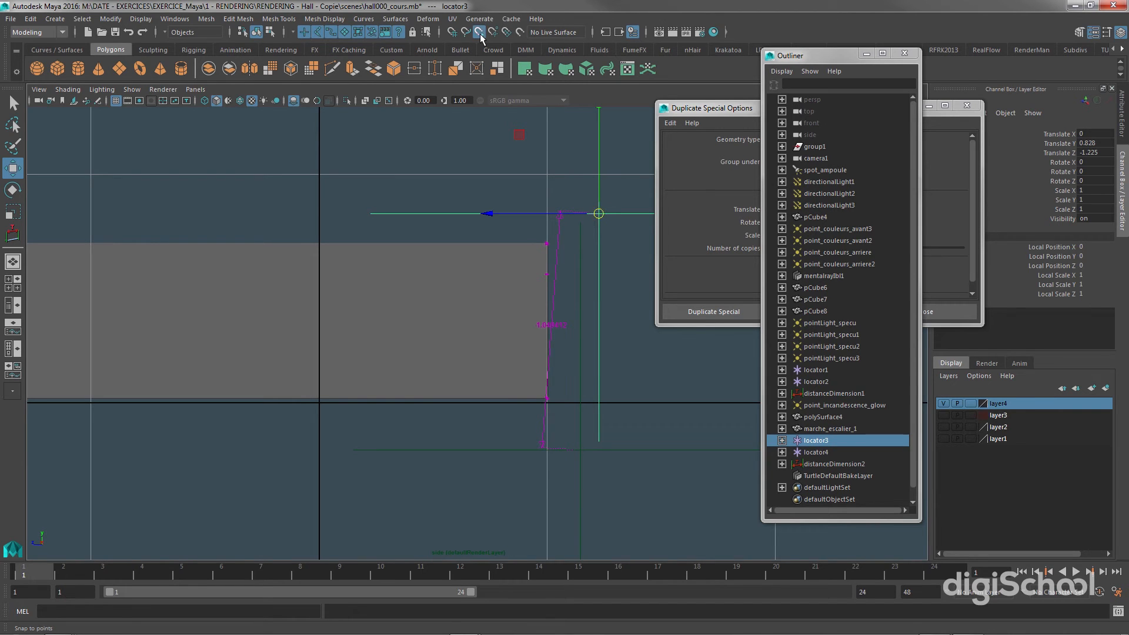
pyautogui.click(599, 214)
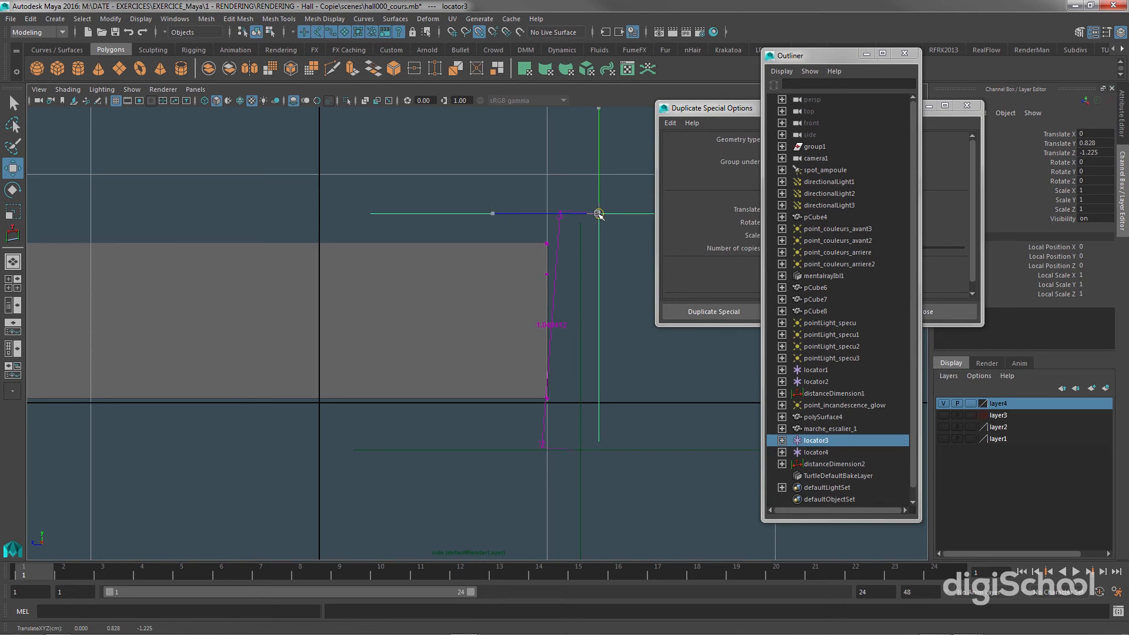
pyautogui.moveTo(599, 215); pyautogui.dragTo(548, 243)
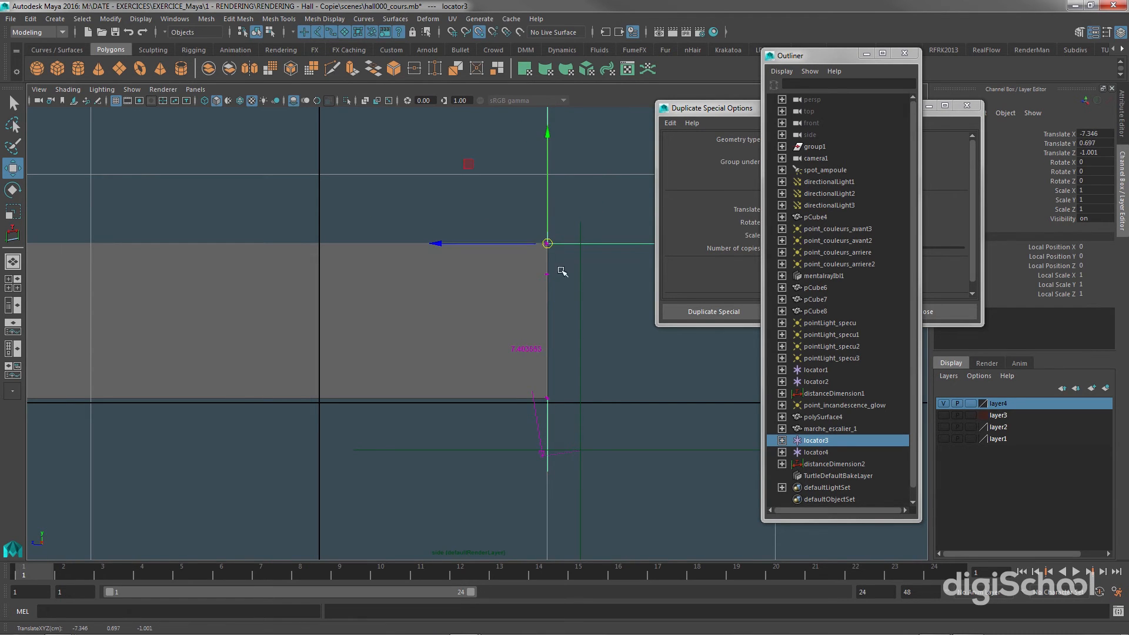
pyautogui.click(580, 451)
pyautogui.moveTo(580, 451); pyautogui.dragTo(552, 404)
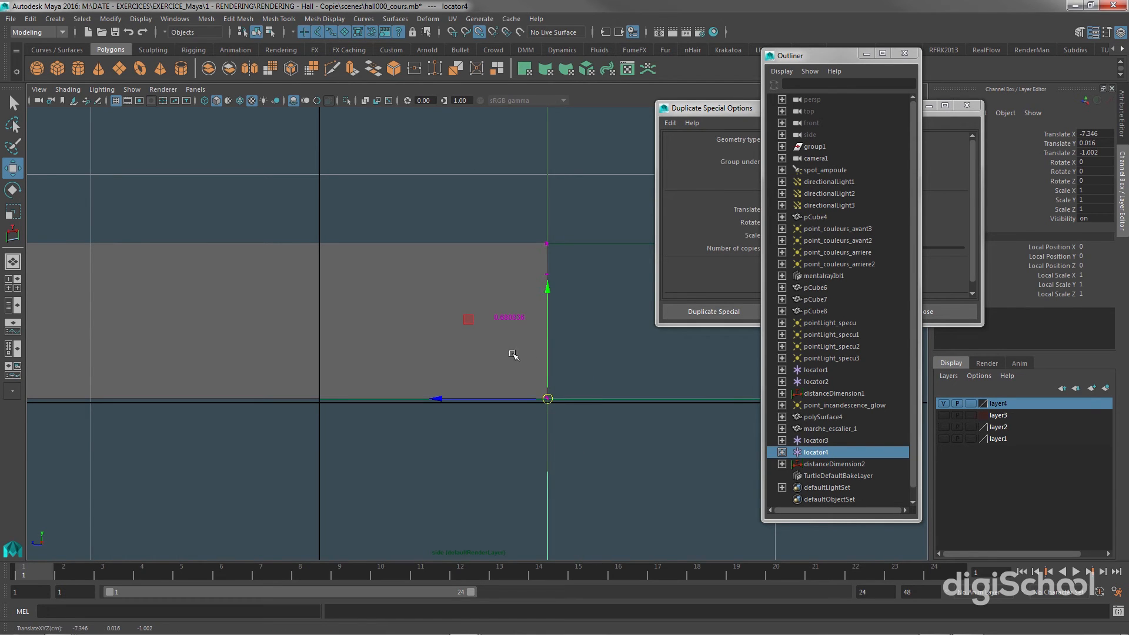
pyautogui.scroll(2, 513, 375)
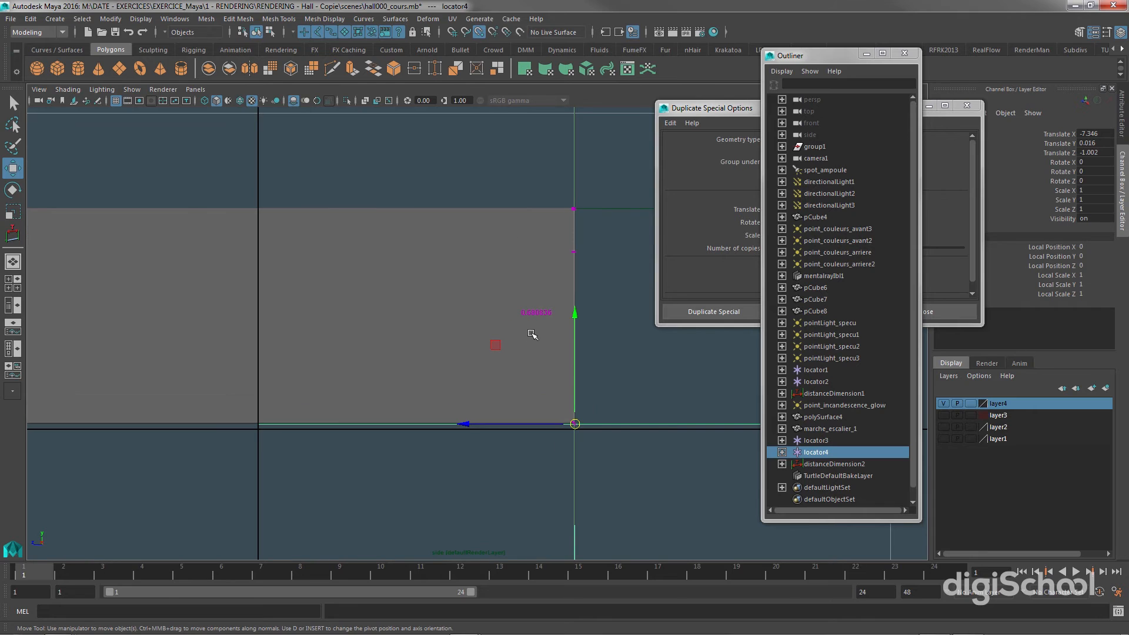
# Set the Translate Y offset to 0.68 in the Duplicate Special options to match the measured step height.
pyautogui.scroll(-3, 532, 336)
pyautogui.scroll(1, 500, 348)
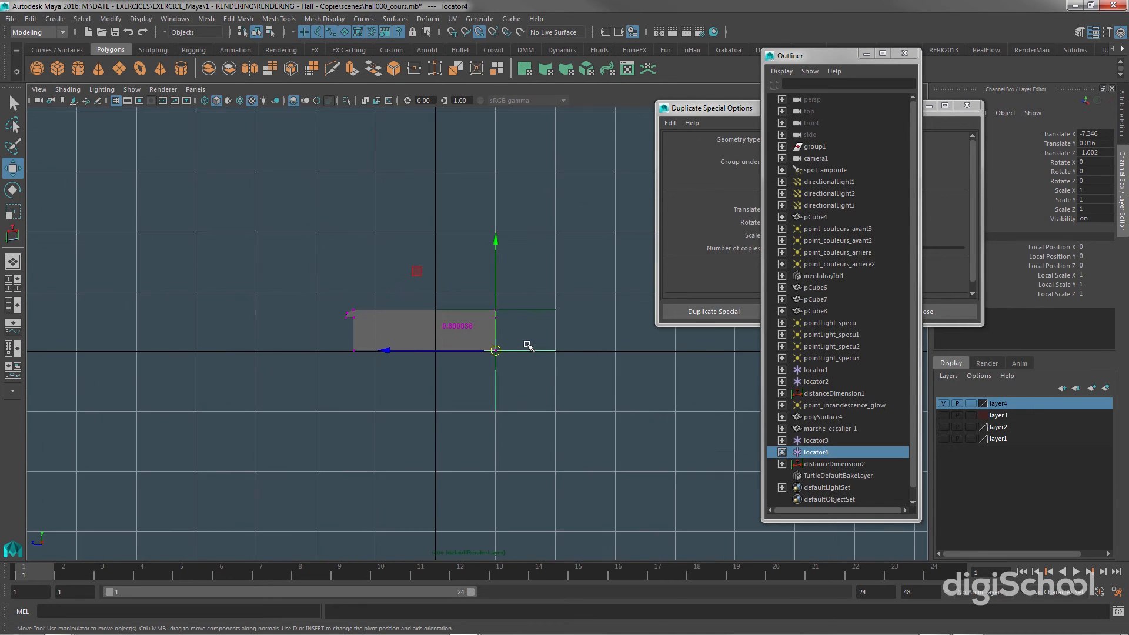
pyautogui.scroll(2, 517, 355)
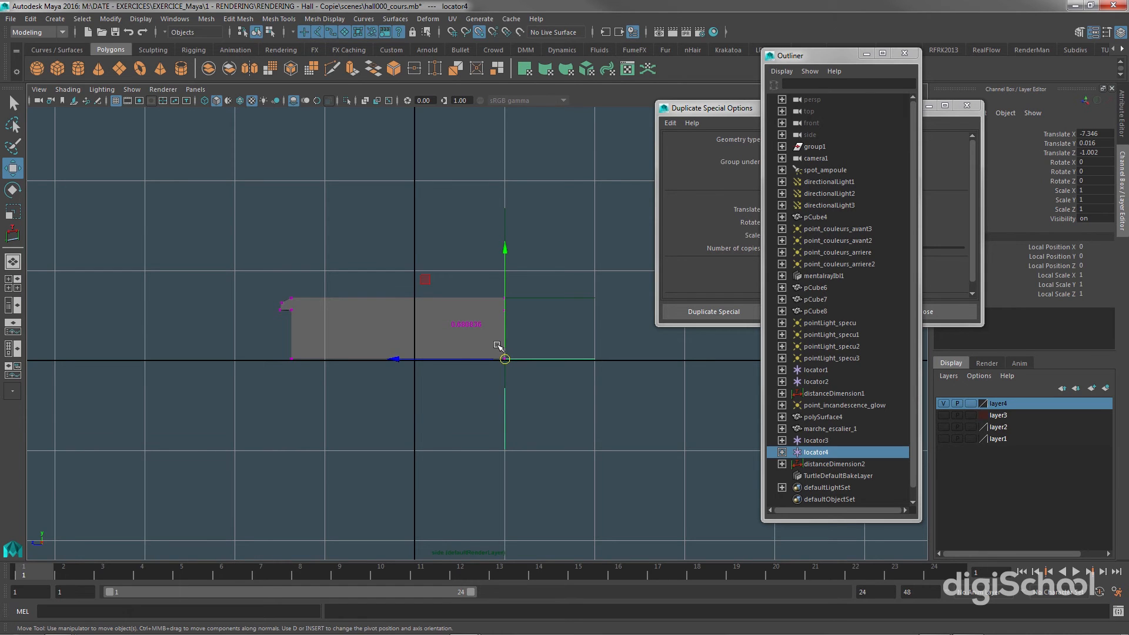
pyautogui.scroll(2, 497, 345)
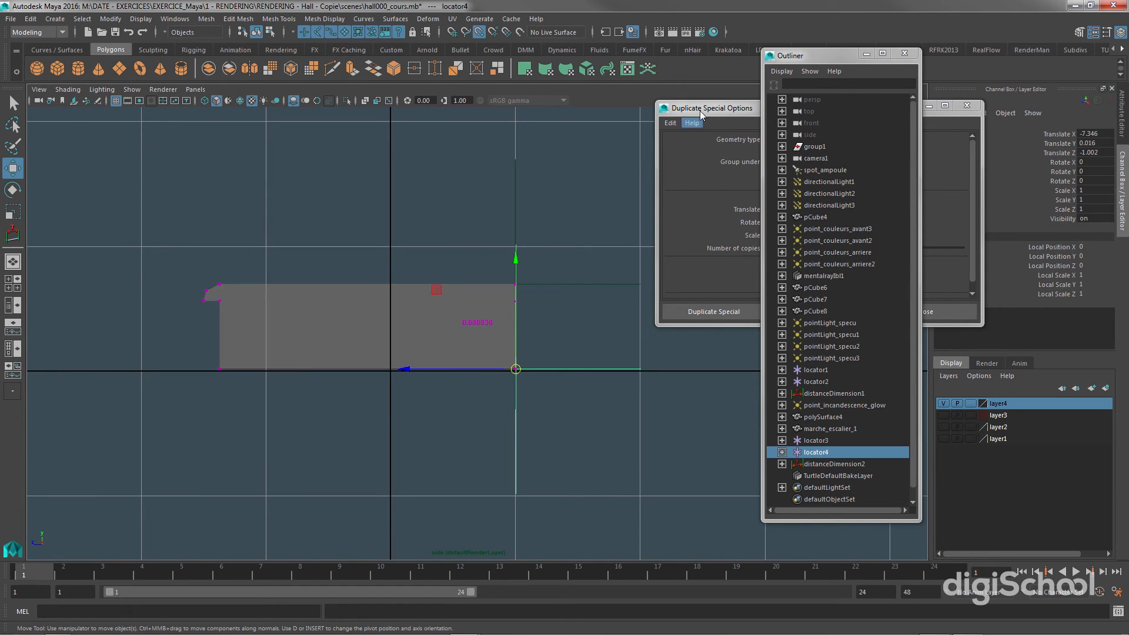
pyautogui.moveTo(701, 111); pyautogui.dragTo(646, 104)
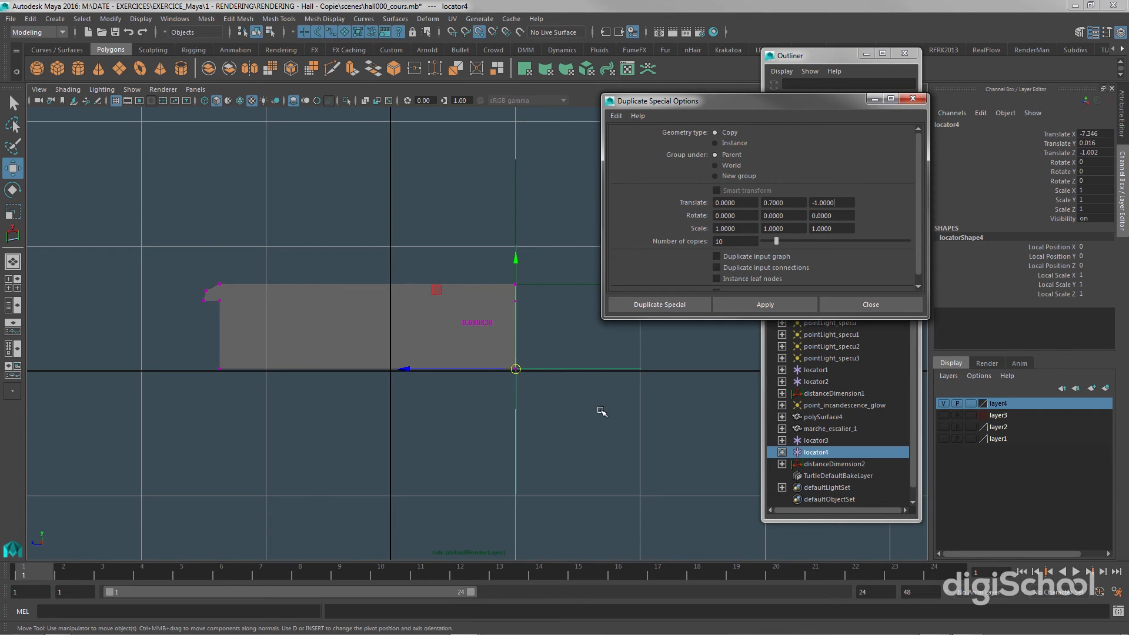
pyautogui.click(579, 424)
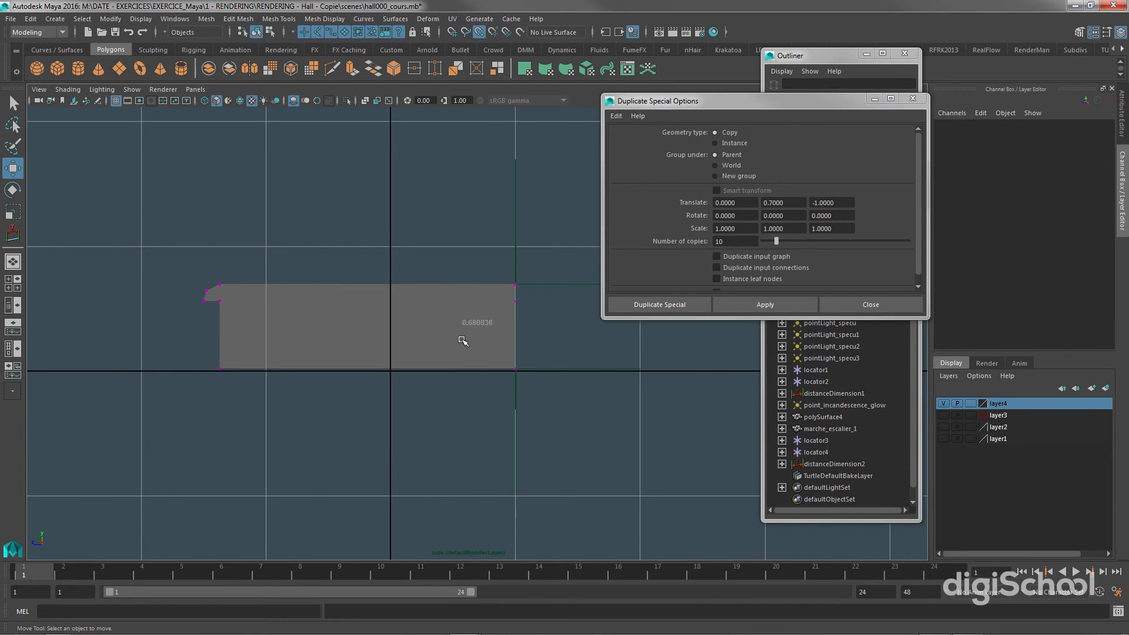
pyautogui.click(795, 201)
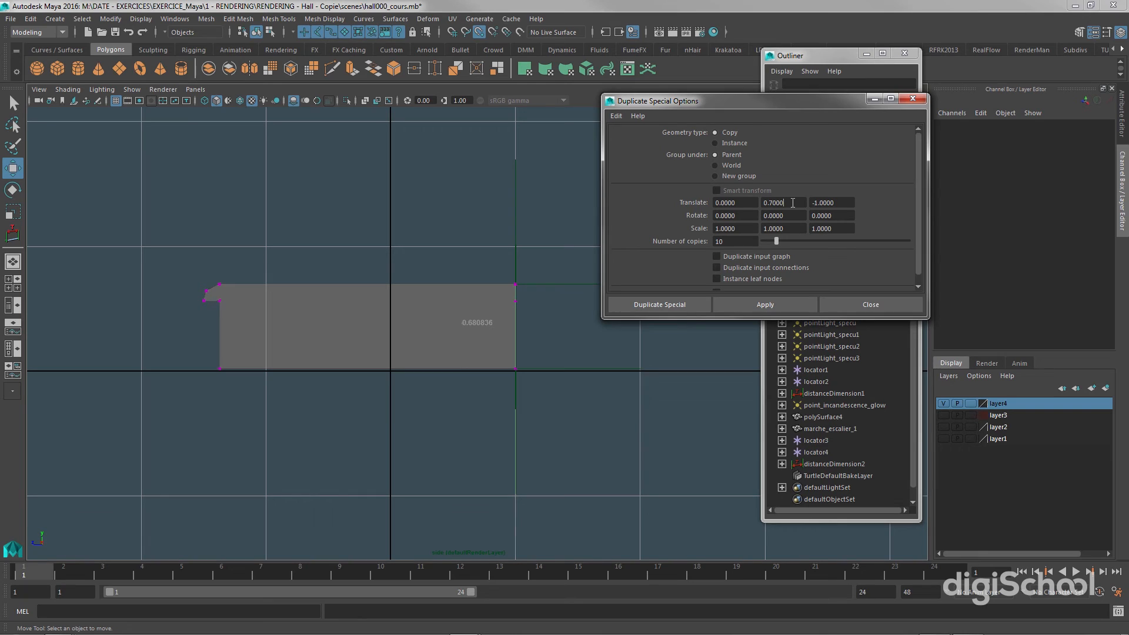
pyautogui.moveTo(792, 202); pyautogui.dragTo(757, 203)
pyautogui.write('0.68')
pyautogui.press('Return')
# Duplicate marche_escalier_1 ten times with Duplicate Special, offsetting each copy 0.68 in Y and -1 in Z.
pyautogui.moveTo(748, 109); pyautogui.dragTo(834, 96)
pyautogui.scroll(-5, 379, 452)
pyautogui.keyDown('alt'); pyautogui.moveTo(369, 442); pyautogui.dragTo(352, 443, button='middle'); pyautogui.keyUp('alt')
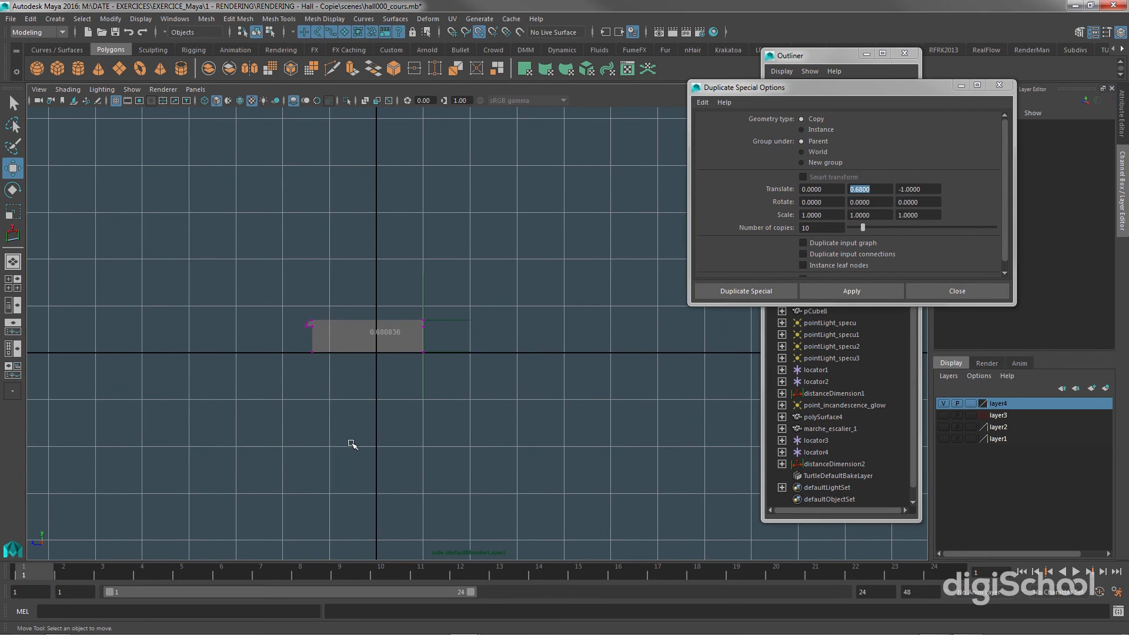
pyautogui.click(836, 293)
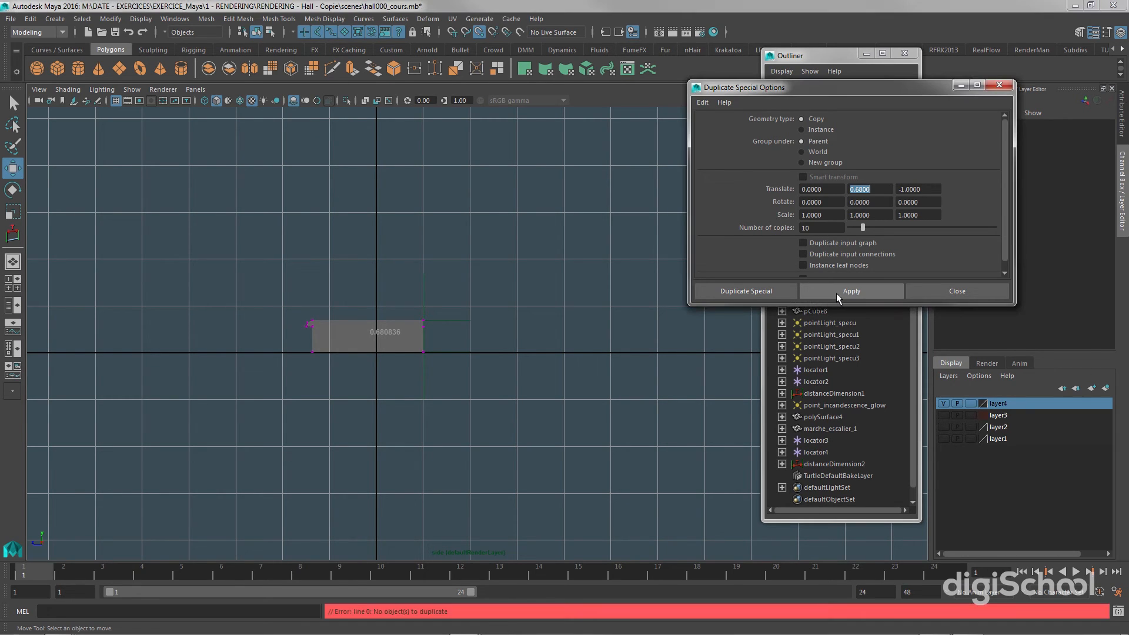
pyautogui.click(401, 343)
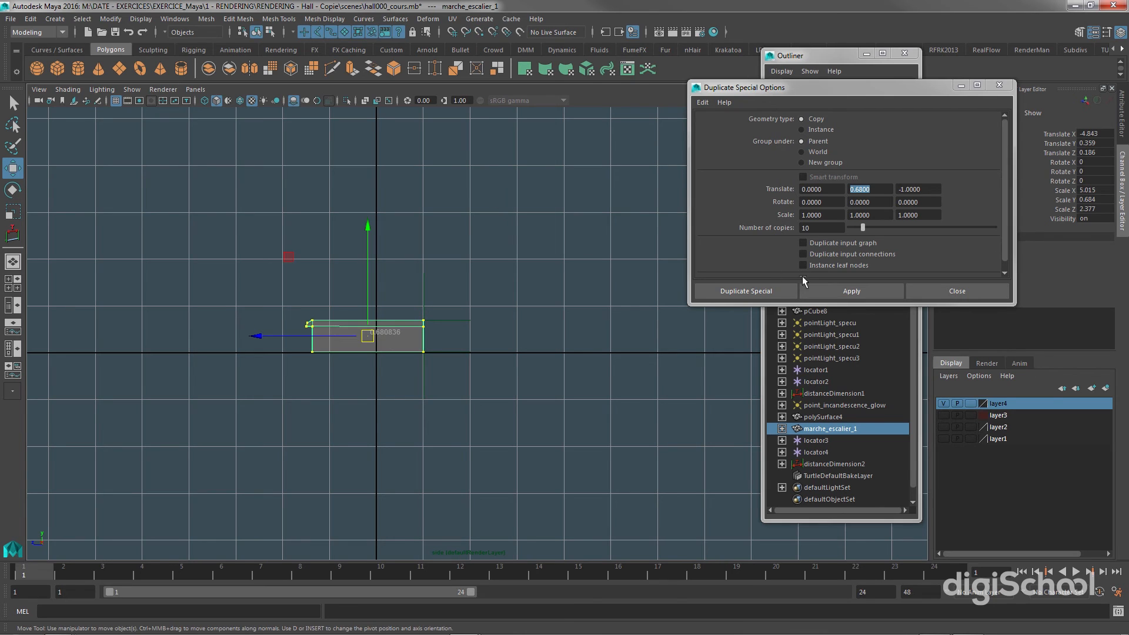
pyautogui.click(830, 287)
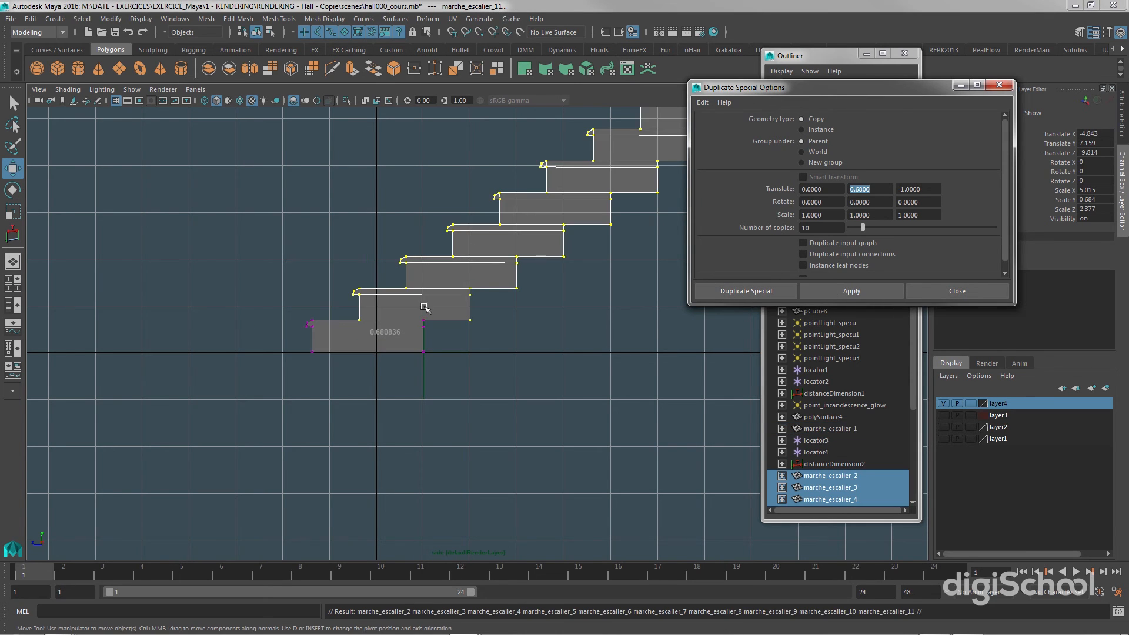
pyautogui.scroll(-2, 422, 310)
pyautogui.keyDown('alt'); pyautogui.moveTo(439, 331); pyautogui.dragTo(245, 432, button='middle'); pyautogui.keyUp('alt')
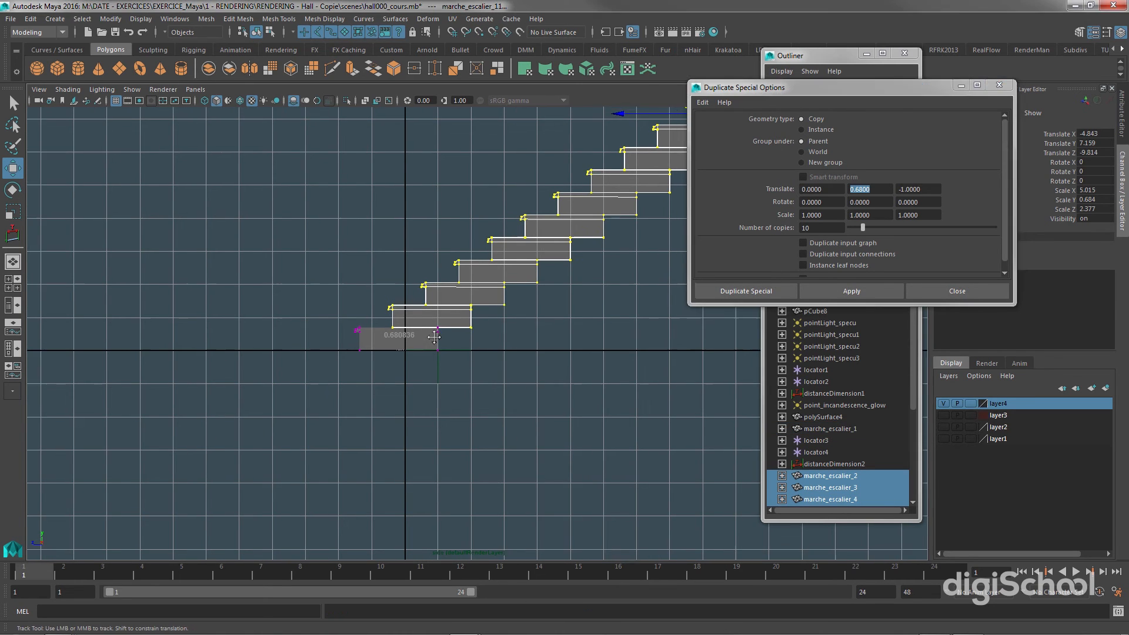
# Inspect the duplicated staircase in the perspective view and undo the duplication, leaving marche_escalier_1 selected.
pyautogui.press('space')
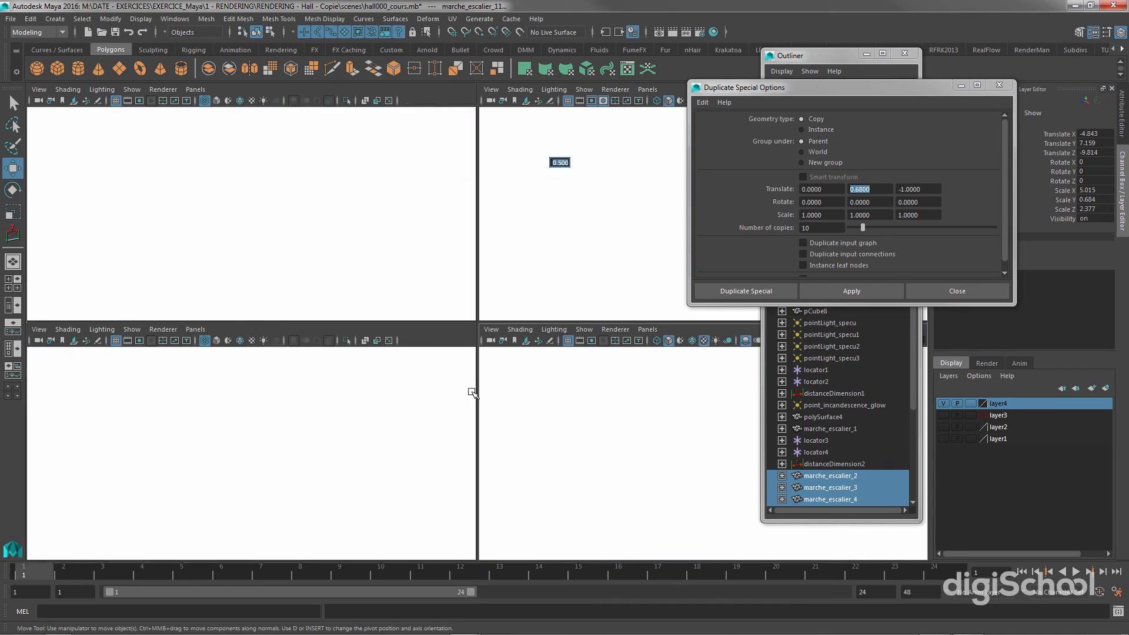
pyautogui.press('space')
pyautogui.keyDown('alt'); pyautogui.moveTo(473, 329); pyautogui.dragTo(537, 368); pyautogui.keyUp('alt')
pyautogui.keyDown('alt'); pyautogui.moveTo(532, 366); pyautogui.dragTo(483, 362, button='right'); pyautogui.keyUp('alt')
pyautogui.keyDown('alt'); pyautogui.moveTo(479, 344); pyautogui.dragTo(490, 515, button='middle'); pyautogui.keyUp('alt')
pyautogui.keyDown('alt'); pyautogui.moveTo(490, 515); pyautogui.dragTo(488, 417); pyautogui.keyUp('alt')
pyautogui.click(599, 371)
pyautogui.keyDown('alt'); pyautogui.moveTo(543, 456); pyautogui.dragTo(472, 432); pyautogui.keyUp('alt')
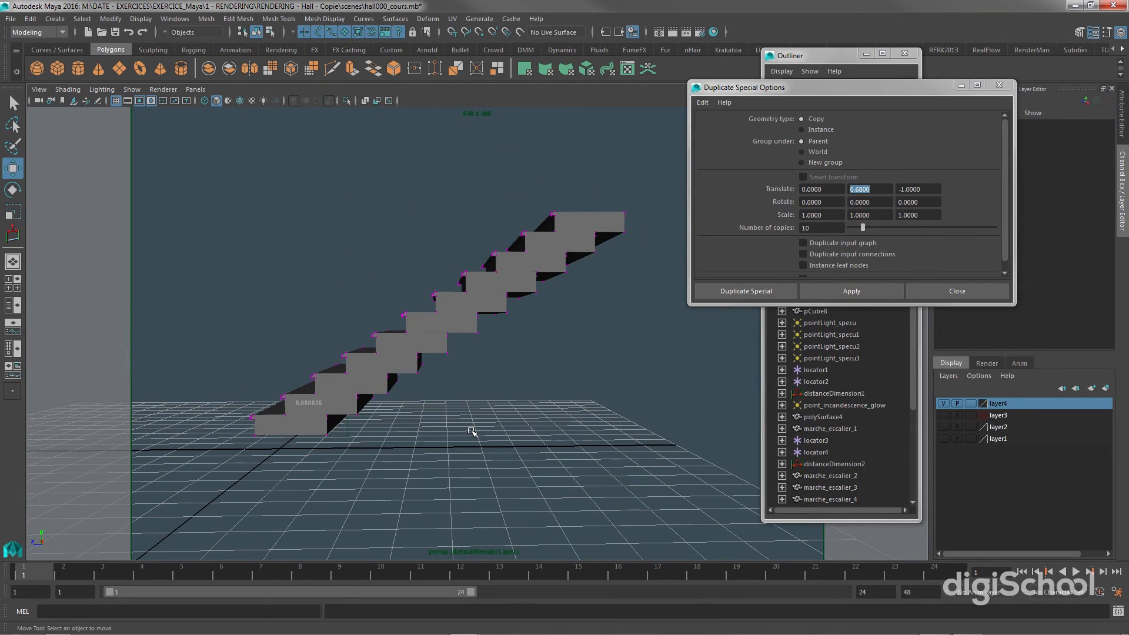
pyautogui.hotkey('ctrl', 'z')
pyautogui.hotkey('ctrl', 'z')
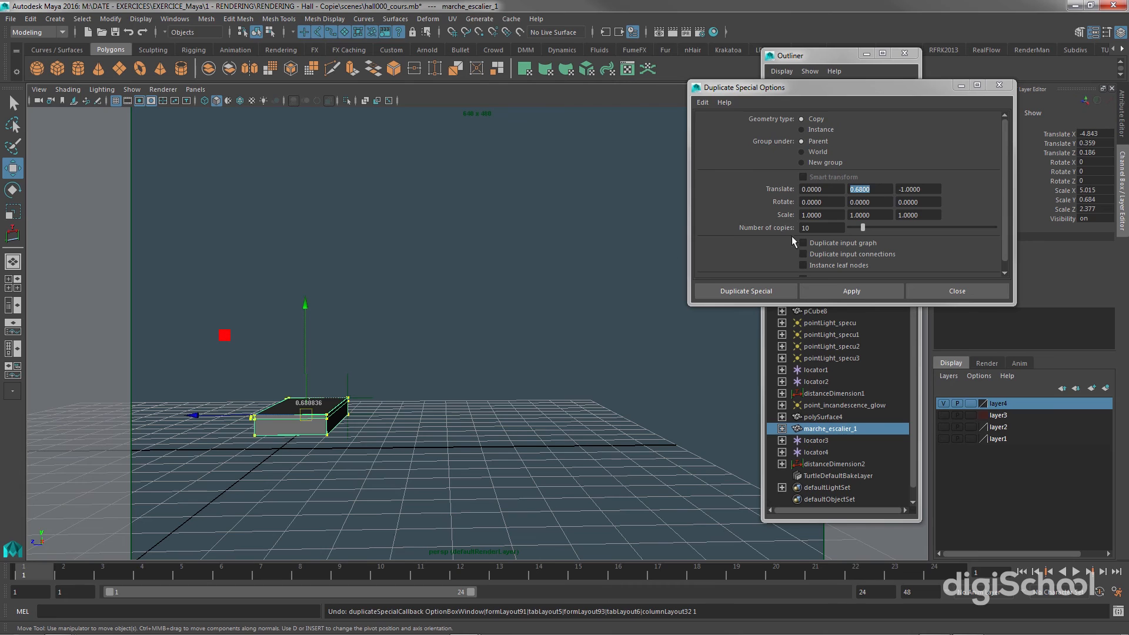
# Change the Translate Z offset to -1.3 and duplicate marche_escalier_1 with 10 copies using Duplicate Special.
pyautogui.click(926, 189)
pyautogui.write('-1.3')
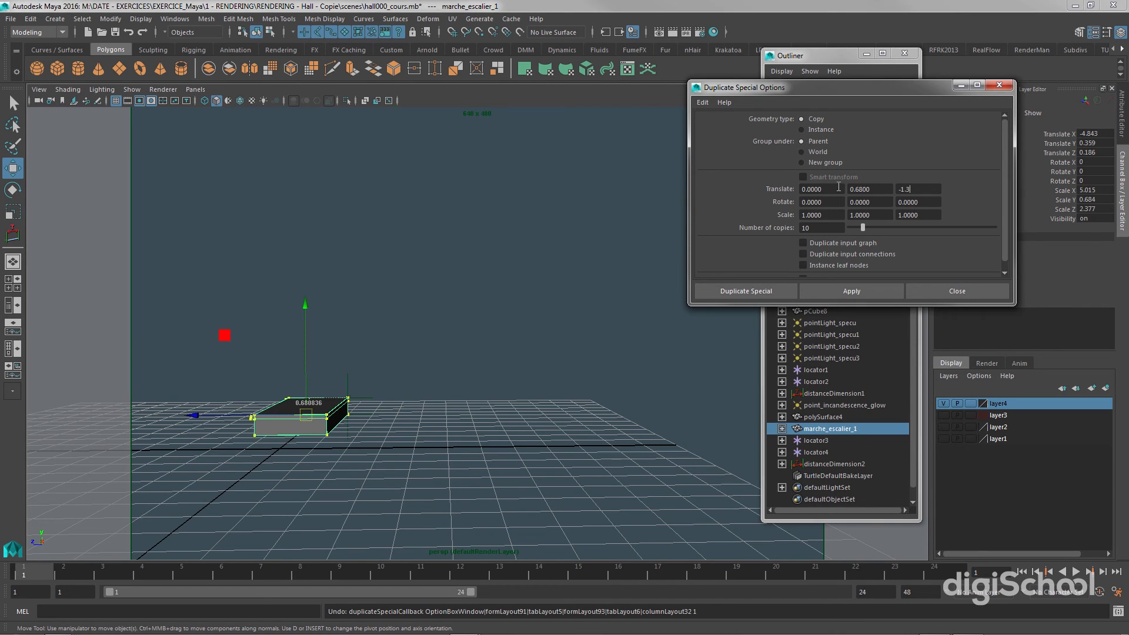
pyautogui.press('Return')
pyautogui.click(820, 290)
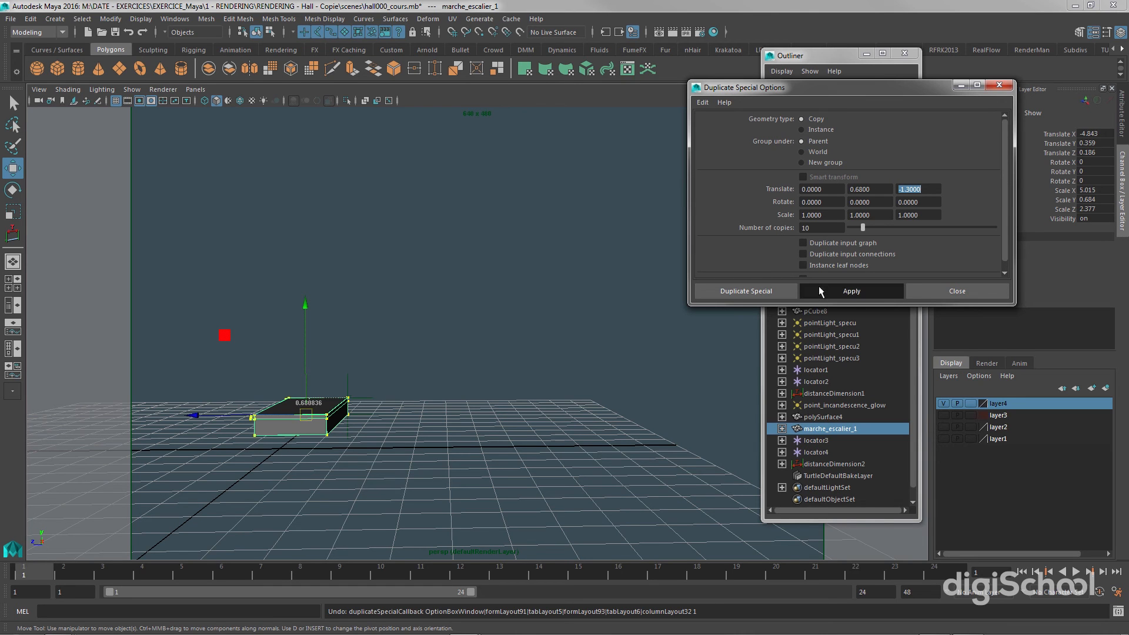
pyautogui.keyDown('alt'); pyautogui.moveTo(466, 383); pyautogui.dragTo(494, 419); pyautogui.keyUp('alt')
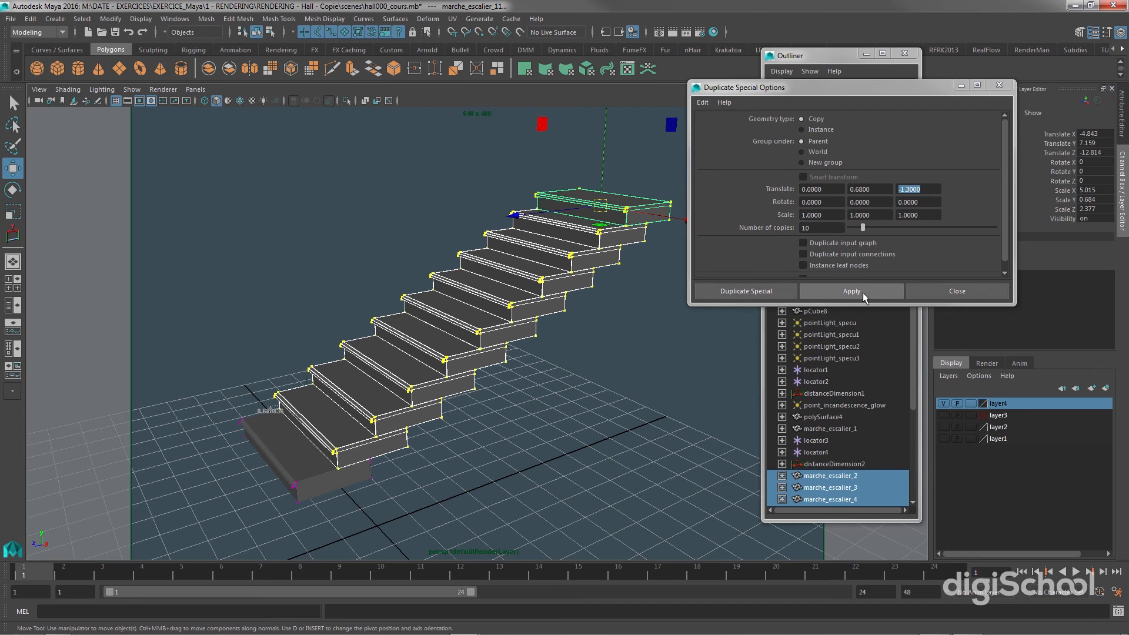
pyautogui.moveTo(840, 94); pyautogui.dragTo(837, 124)
pyautogui.keyDown('alt'); pyautogui.moveTo(504, 500); pyautogui.dragTo(502, 434); pyautogui.keyUp('alt')
pyautogui.click(550, 503)
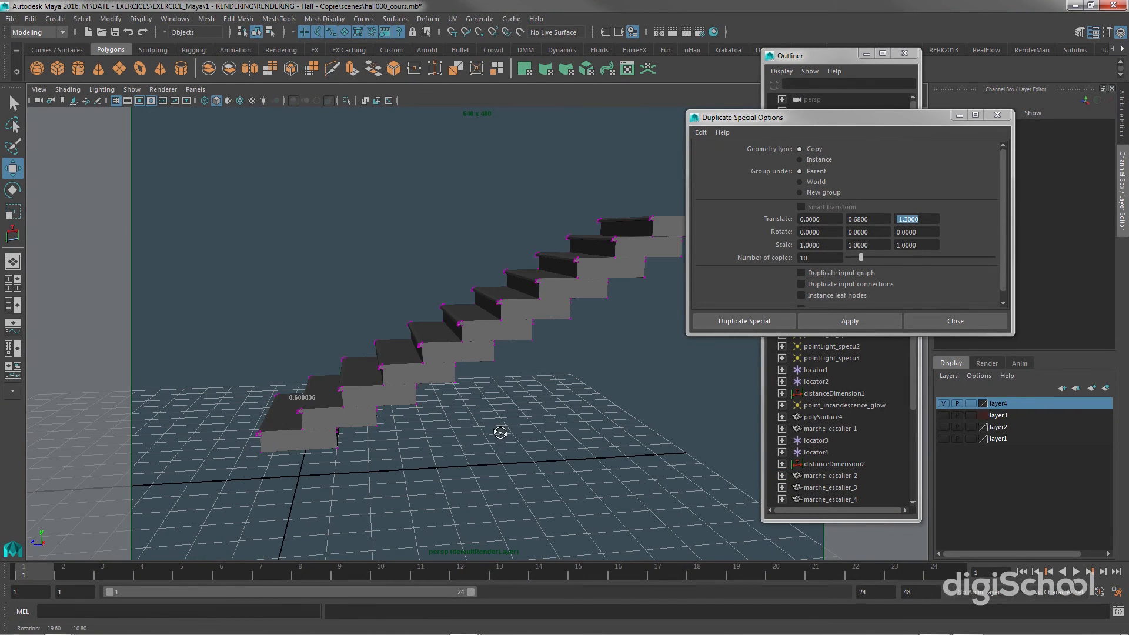
# Select all eleven stair steps, from marche_escalier_1 to marche_escalier_11, and combine them into a single mesh.
pyautogui.click(282, 441)
pyautogui.keyDown('shift'); pyautogui.click(335, 415); pyautogui.keyUp('shift')
pyautogui.keyDown('shift'); pyautogui.click(374, 391); pyautogui.keyUp('shift')
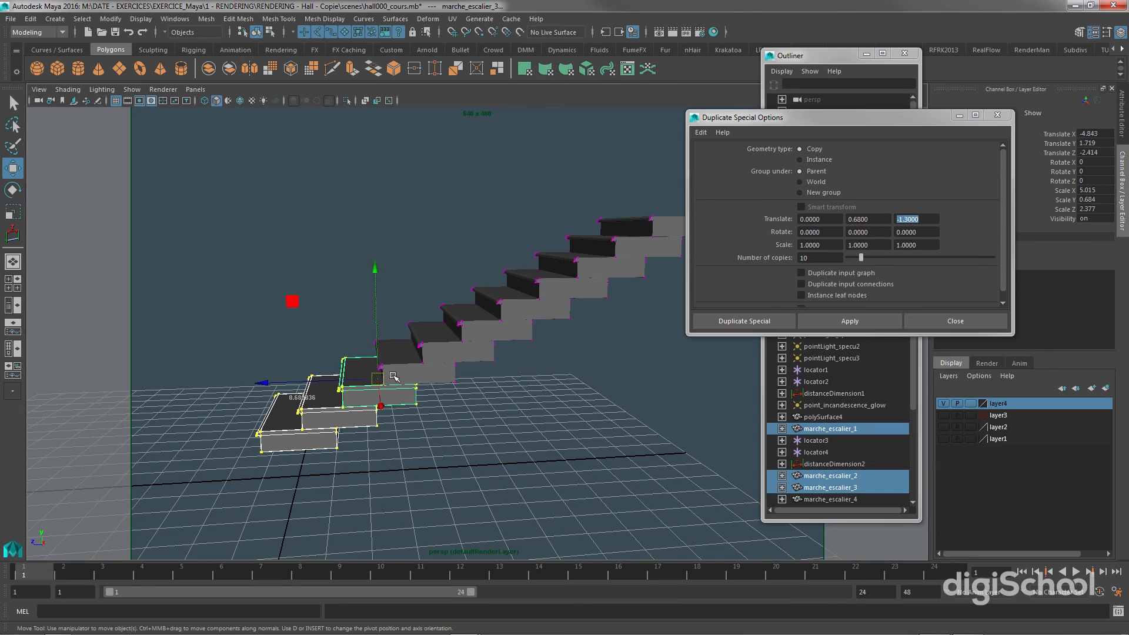
pyautogui.keyDown('shift'); pyautogui.click(414, 369); pyautogui.keyUp('shift')
pyautogui.keyDown('shift'); pyautogui.click(450, 350); pyautogui.keyUp('shift')
pyautogui.keyDown('shift'); pyautogui.click(477, 331); pyautogui.keyUp('shift')
pyautogui.keyDown('shift'); pyautogui.click(536, 306); pyautogui.keyUp('shift')
pyautogui.keyDown('shift'); pyautogui.click(595, 282); pyautogui.keyUp('shift')
pyautogui.keyDown('shift'); pyautogui.click(606, 270); pyautogui.keyUp('shift')
pyautogui.keyDown('shift'); pyautogui.click(623, 254); pyautogui.keyUp('shift')
pyautogui.keyDown('shift'); pyautogui.click(656, 231); pyautogui.keyUp('shift')
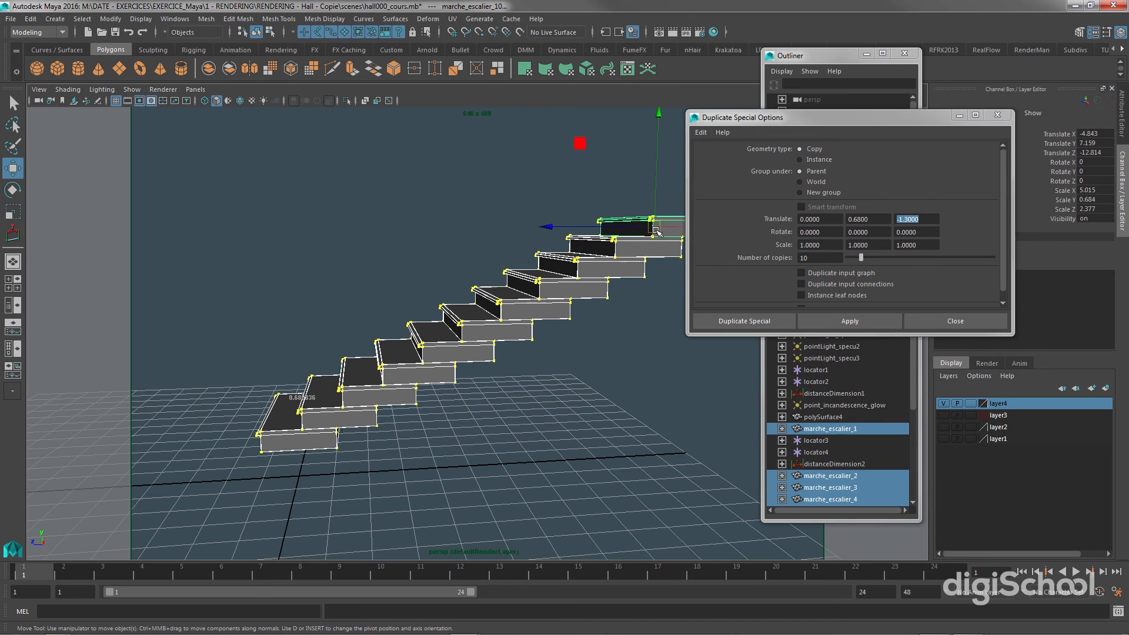
pyautogui.scroll(-2, 468, 356)
pyautogui.moveTo(410, 401)
pyautogui.keyDown('alt'); pyautogui.mouseDown()
pyautogui.moveTo(464, 387)
pyautogui.moveTo(483, 435)
pyautogui.moveTo(329, 459)
pyautogui.moveTo(417, 396)
pyautogui.mouseUp(); pyautogui.keyUp('alt')
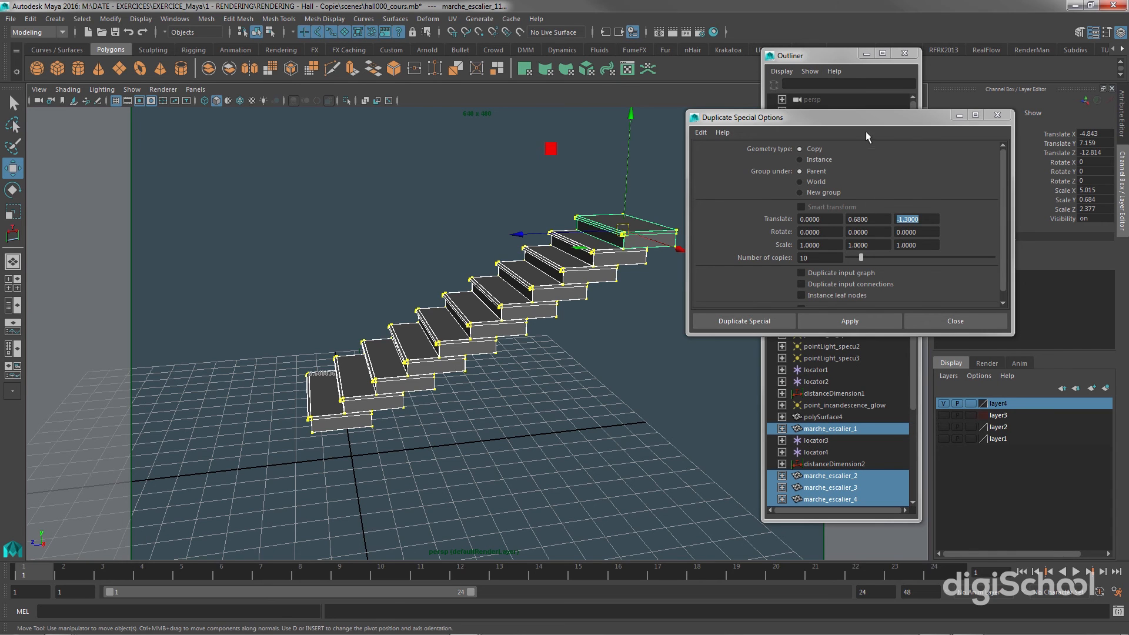
pyautogui.click(839, 55)
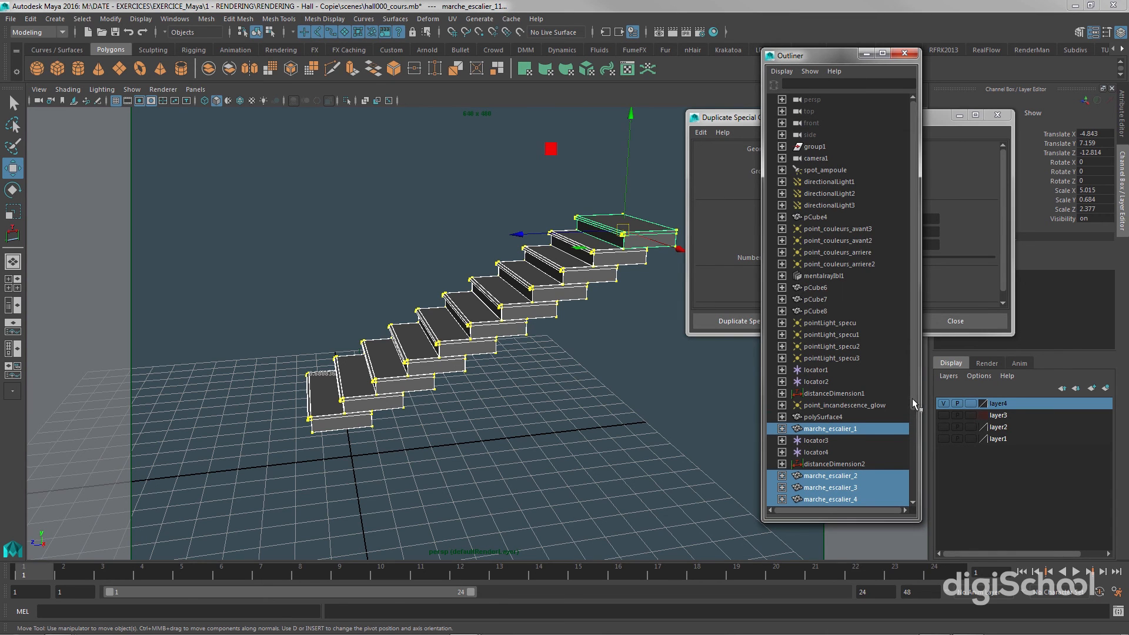
pyautogui.moveTo(911, 397); pyautogui.dragTo(917, 521)
pyautogui.keyDown('alt'); pyautogui.moveTo(544, 392); pyautogui.dragTo(512, 435); pyautogui.keyUp('alt')
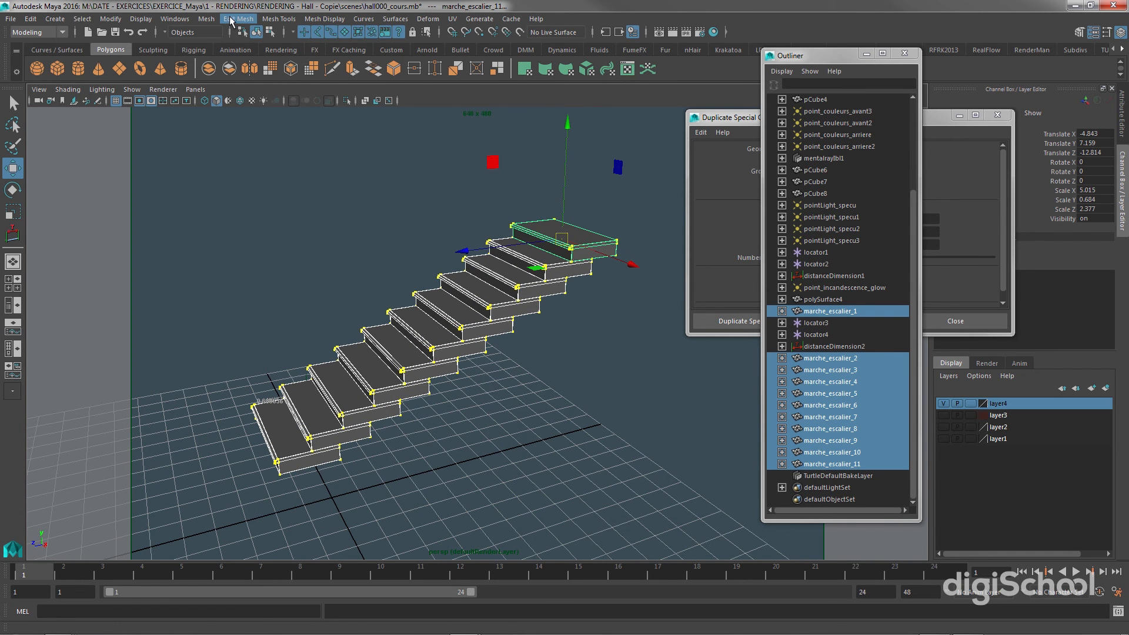
pyautogui.click(207, 19)
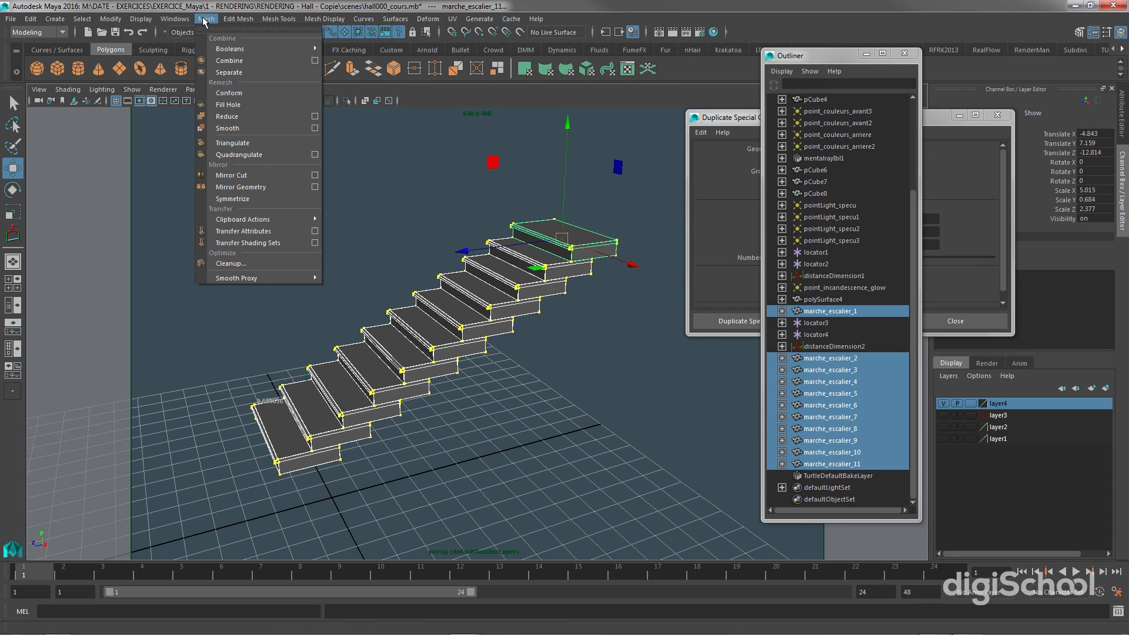
pyautogui.click(226, 63)
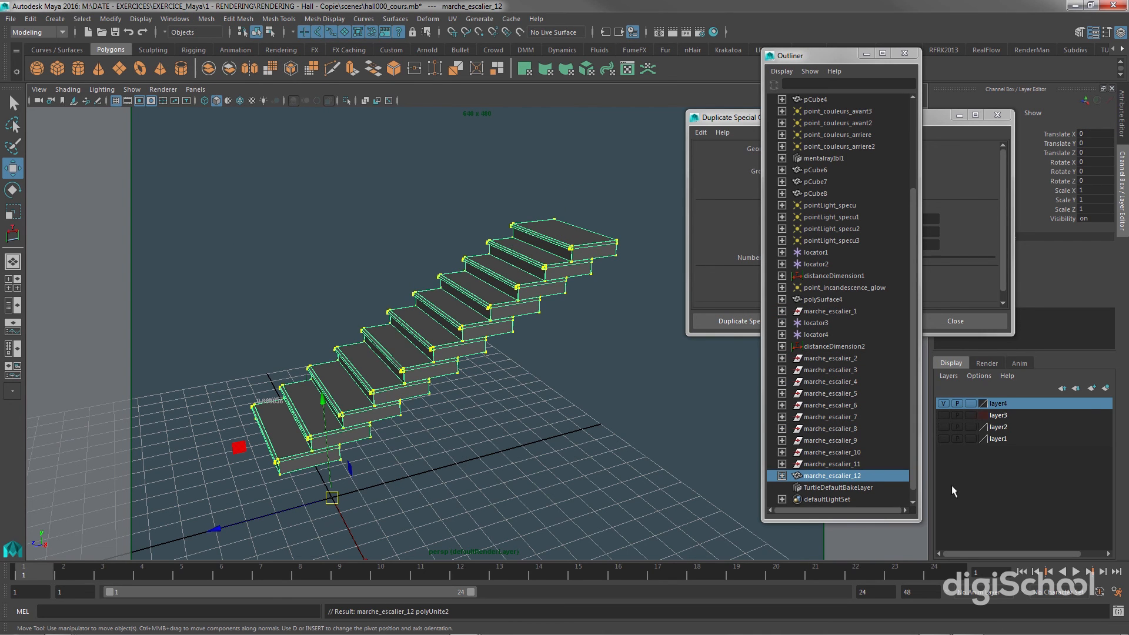
# Rename the combined staircase mesh as escalier_12.
pyautogui.doubleClick(834, 475)
pyautogui.moveTo(829, 479); pyautogui.dragTo(803, 481)
pyautogui.press('BackSpace')
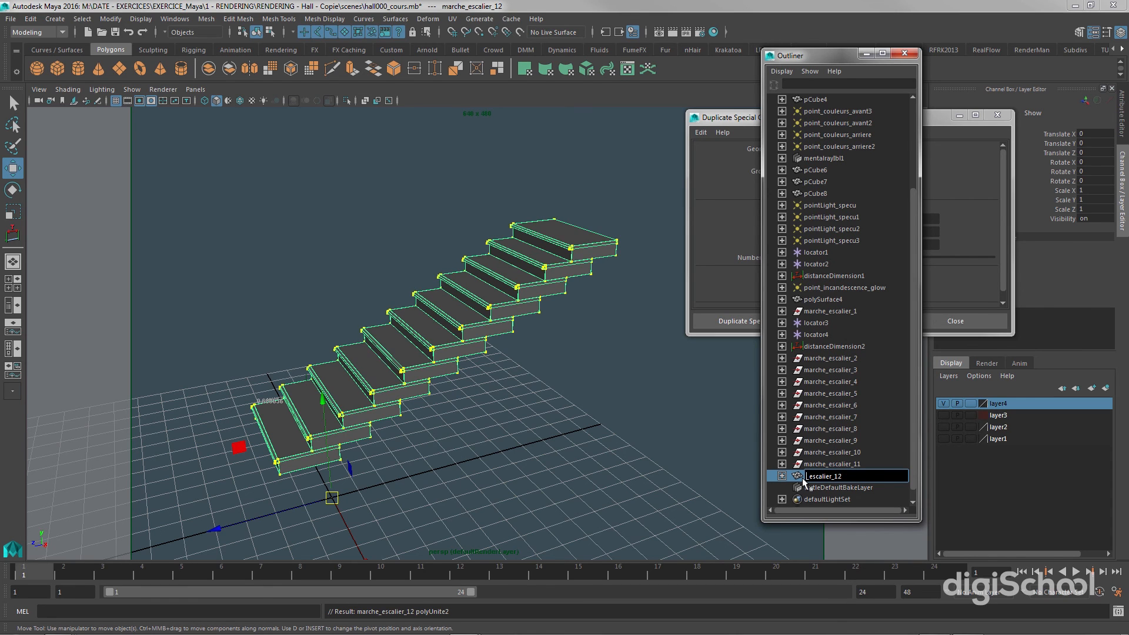
pyautogui.press('Return')
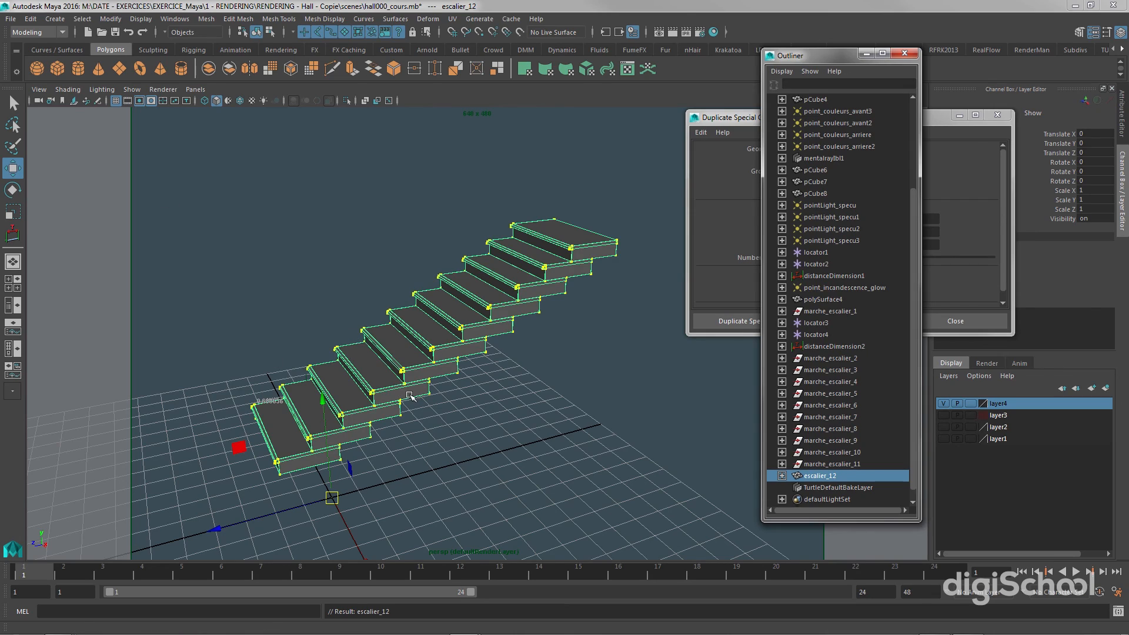
# Delete the construction history of escalier_12 and keep the staircase selected in the Outliner.
pyautogui.keyDown('alt'); pyautogui.moveTo(413, 395); pyautogui.dragTo(445, 394); pyautogui.keyUp('alt')
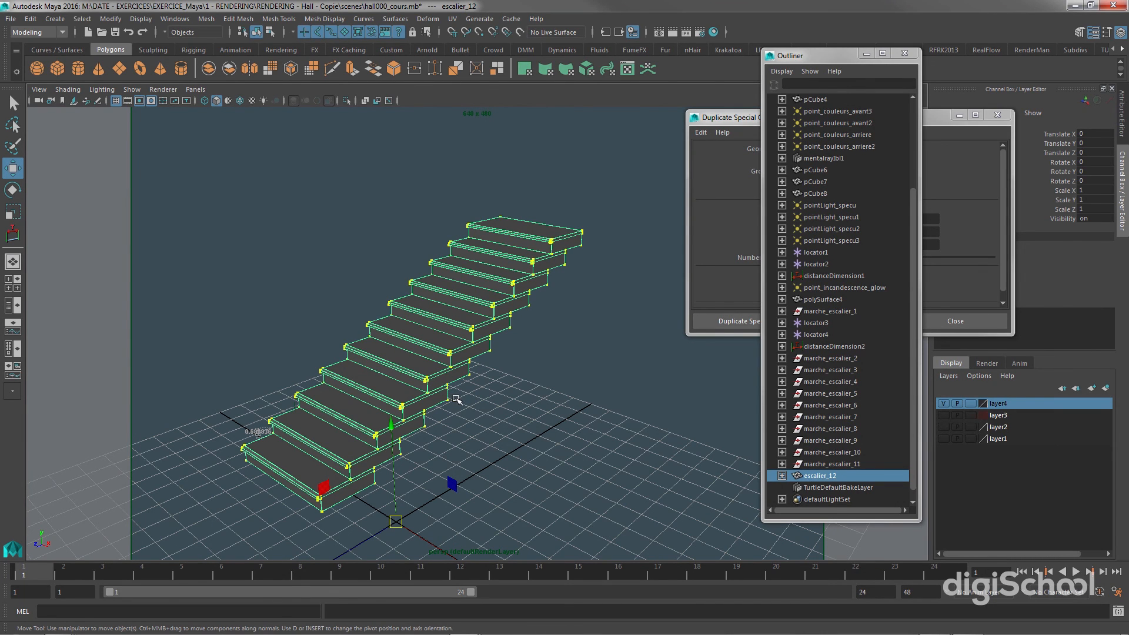
pyautogui.click(30, 19)
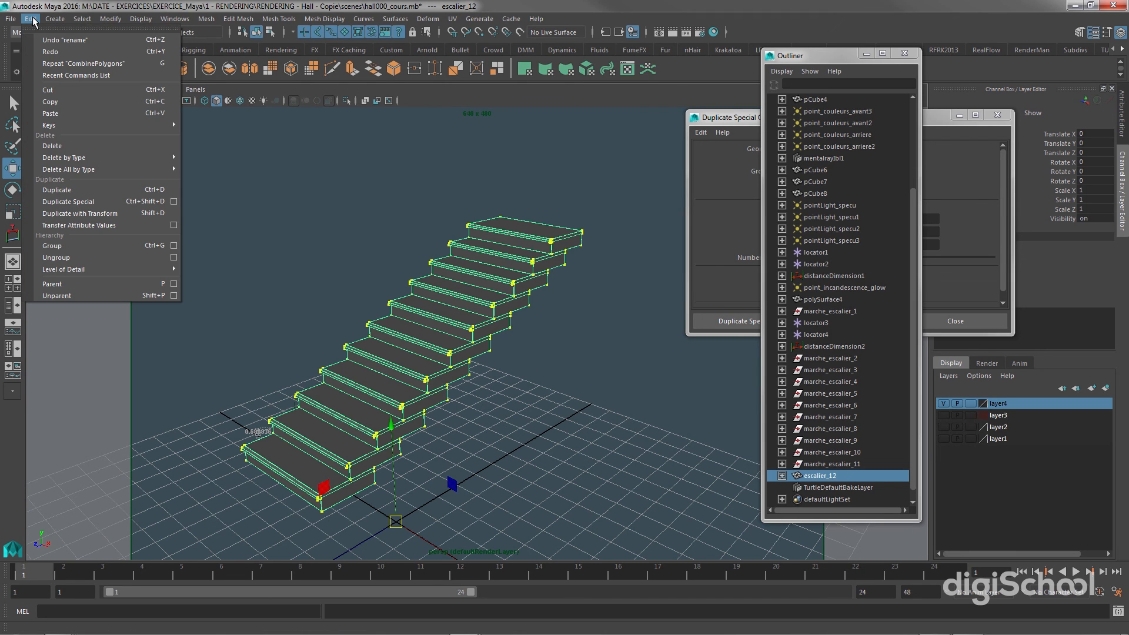
pyautogui.moveTo(69, 171)
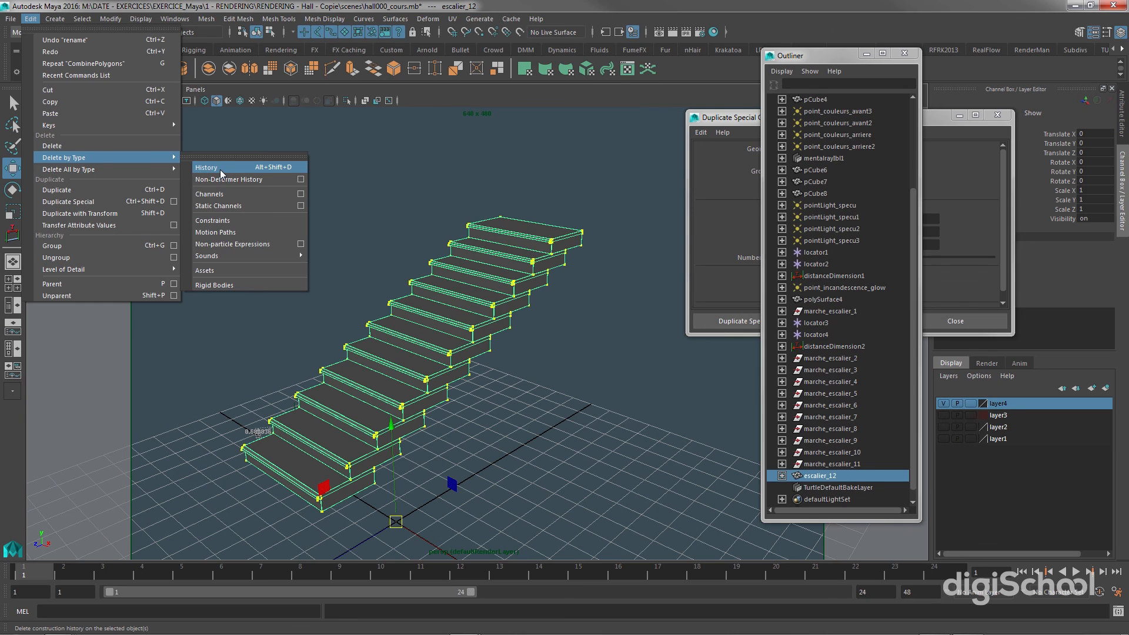
pyautogui.click(220, 169)
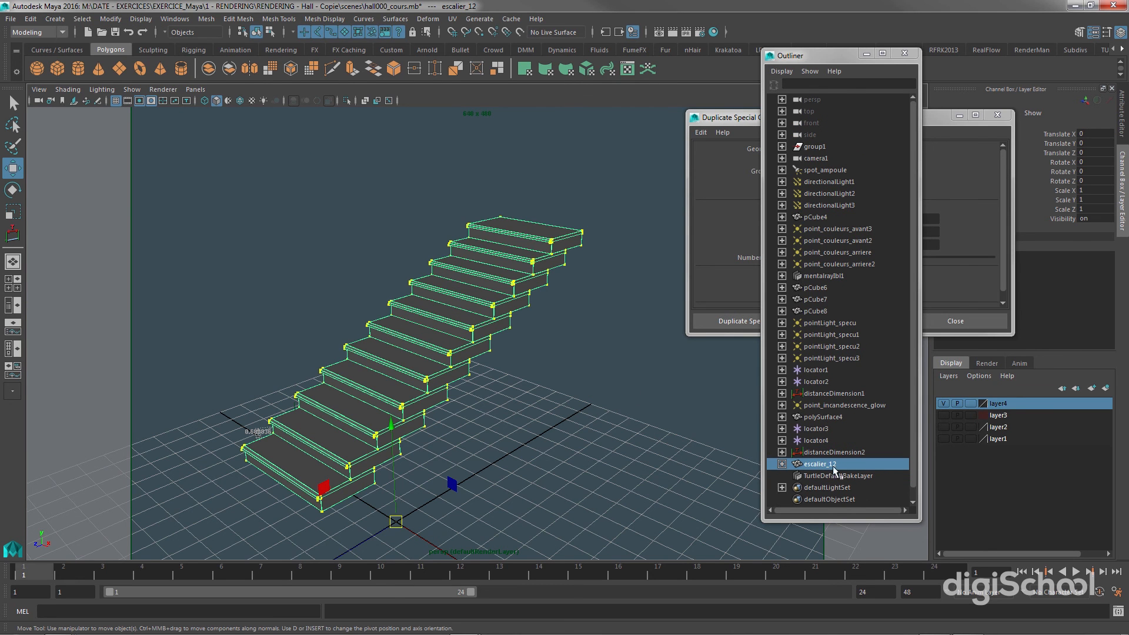
pyautogui.keyDown('alt'); pyautogui.moveTo(594, 431); pyautogui.dragTo(555, 420); pyautogui.keyUp('alt')
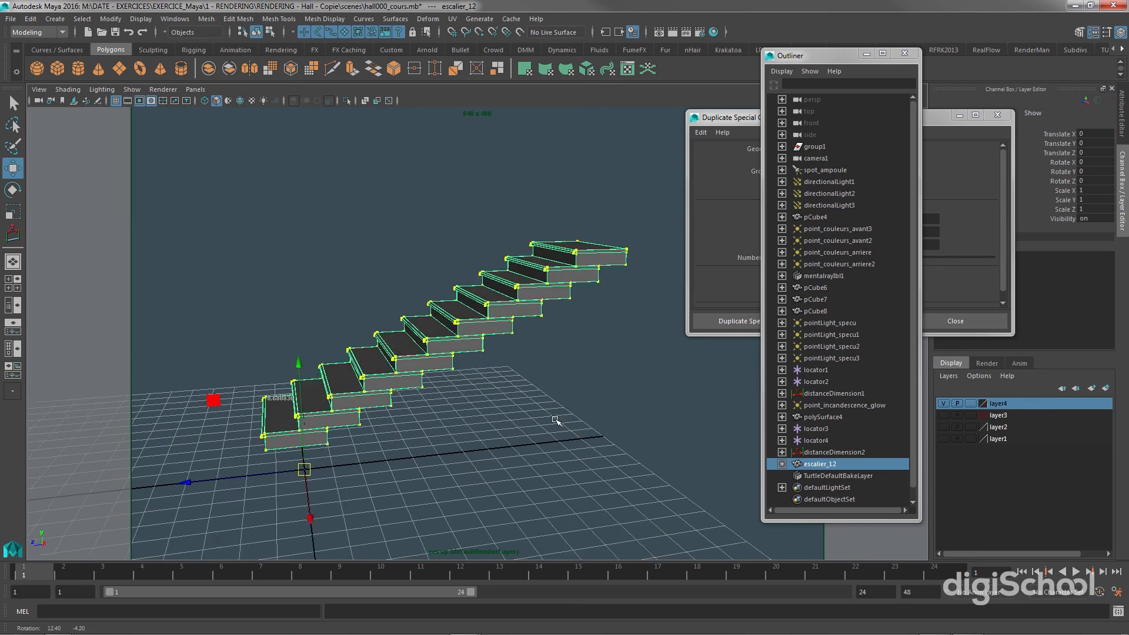
pyautogui.click(819, 455)
pyautogui.click(820, 474)
pyautogui.click(820, 464)
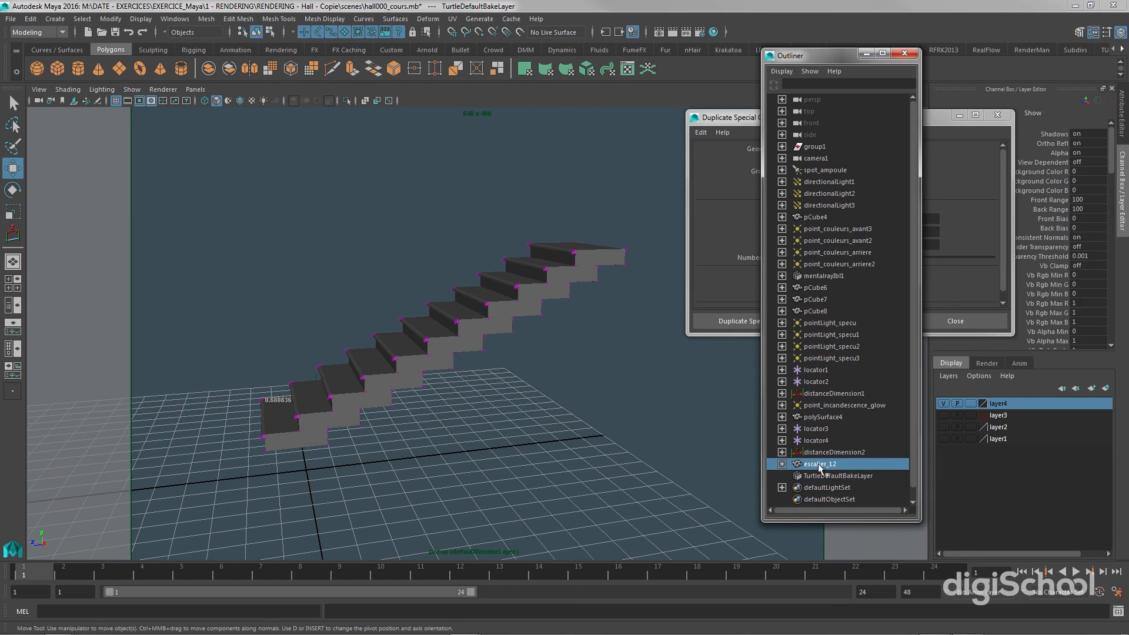
# Switch escalier_12 to vertex editing and select all vertices along the staircase's positive X side.
pyautogui.keyDown('alt'); pyautogui.moveTo(423, 450); pyautogui.dragTo(508, 430); pyautogui.keyUp('alt')
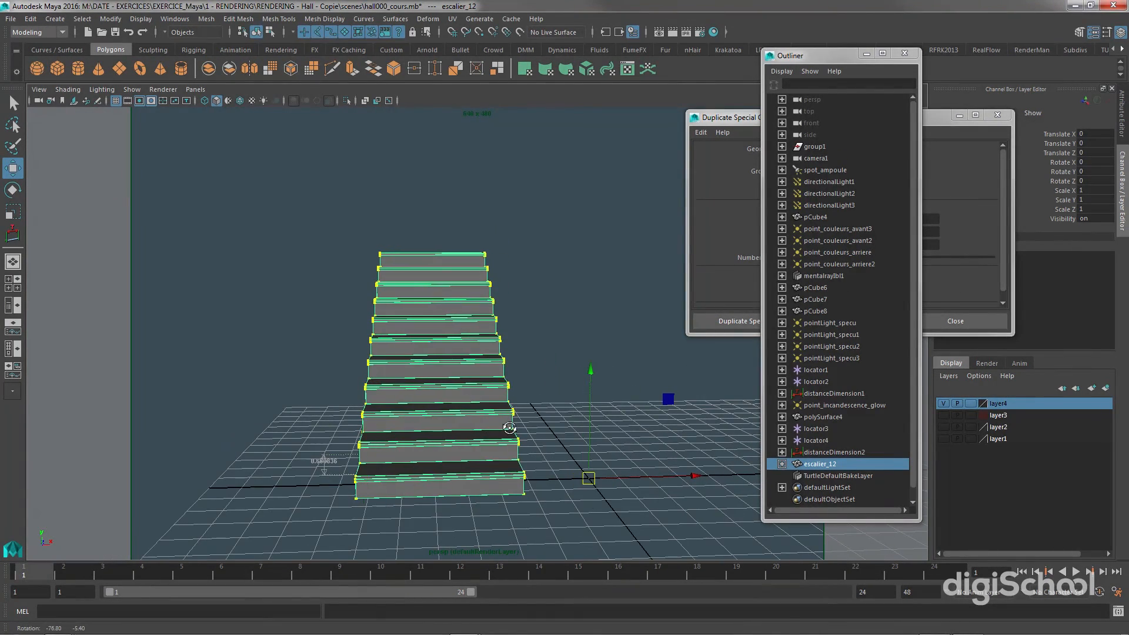
pyautogui.rightClick(467, 402)
pyautogui.moveTo(467, 402); pyautogui.dragTo(440, 276, button='right')
pyautogui.moveTo(441, 233); pyautogui.dragTo(593, 437)
pyautogui.scroll(3, 579, 448)
pyautogui.keyDown('alt'); pyautogui.moveTo(558, 449); pyautogui.dragTo(656, 387, button='middle'); pyautogui.keyUp('alt')
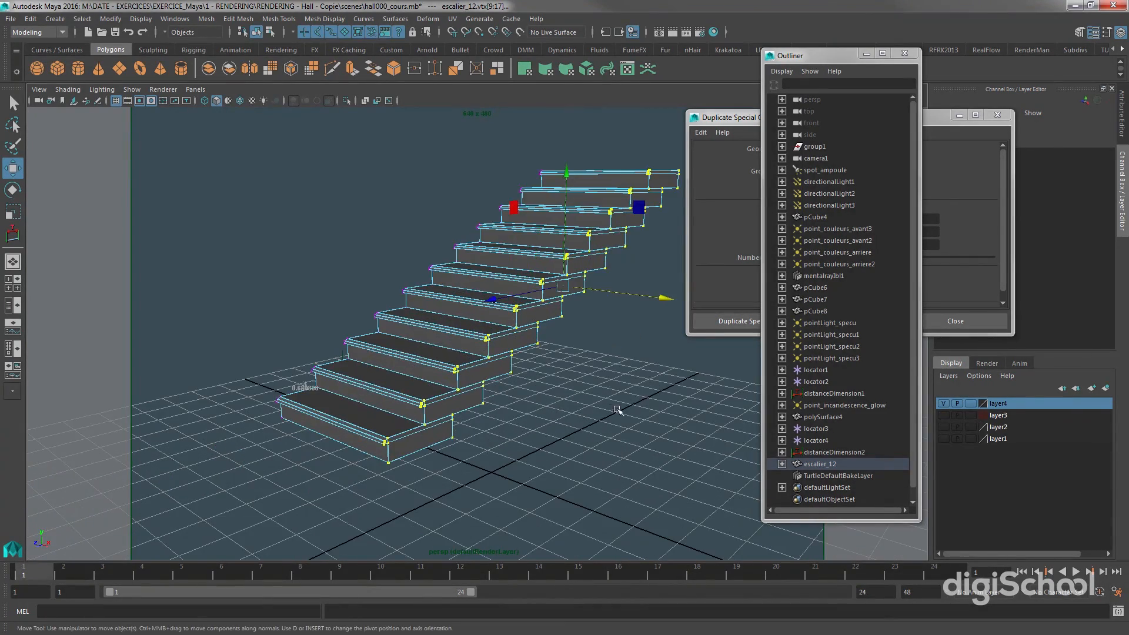
pyautogui.keyDown('alt'); pyautogui.moveTo(618, 410); pyautogui.dragTo(613, 429); pyautogui.keyUp('alt')
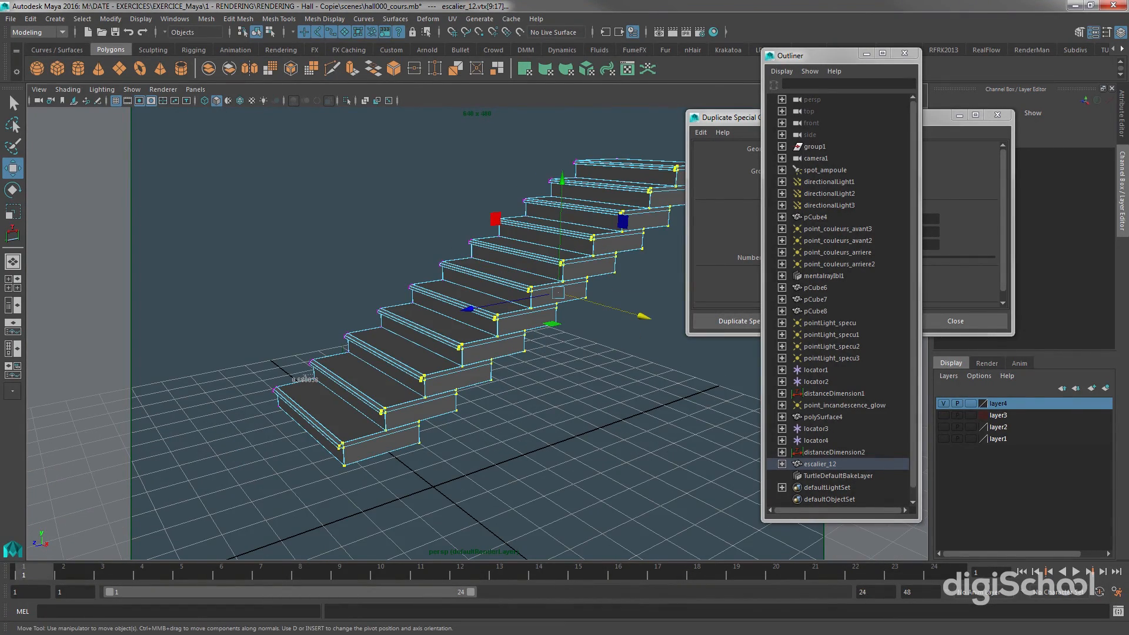